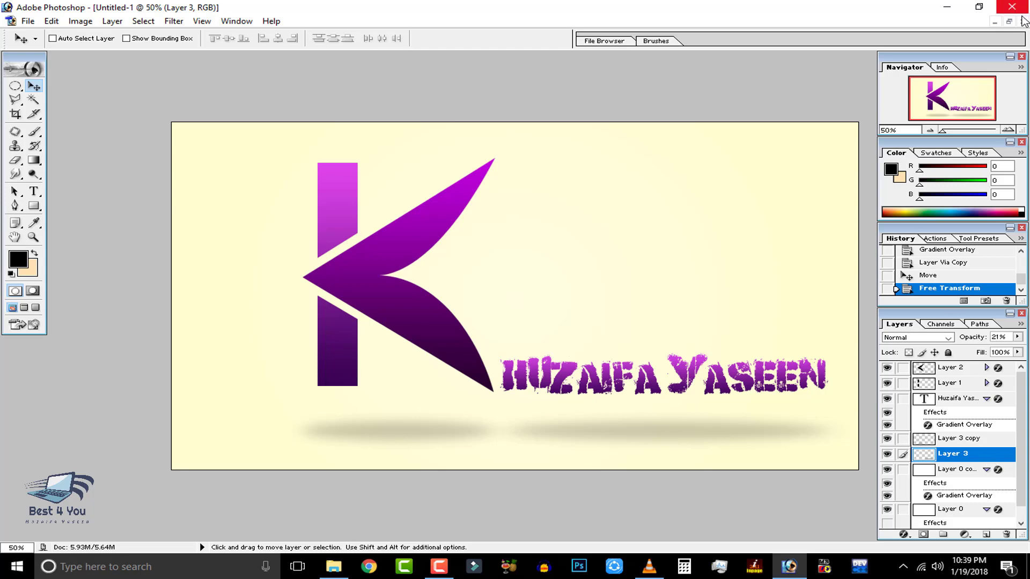
Minimize the finished purple K logo document, Untitled-1.
{"action": "left_click", "coordinate": [995, 22]}
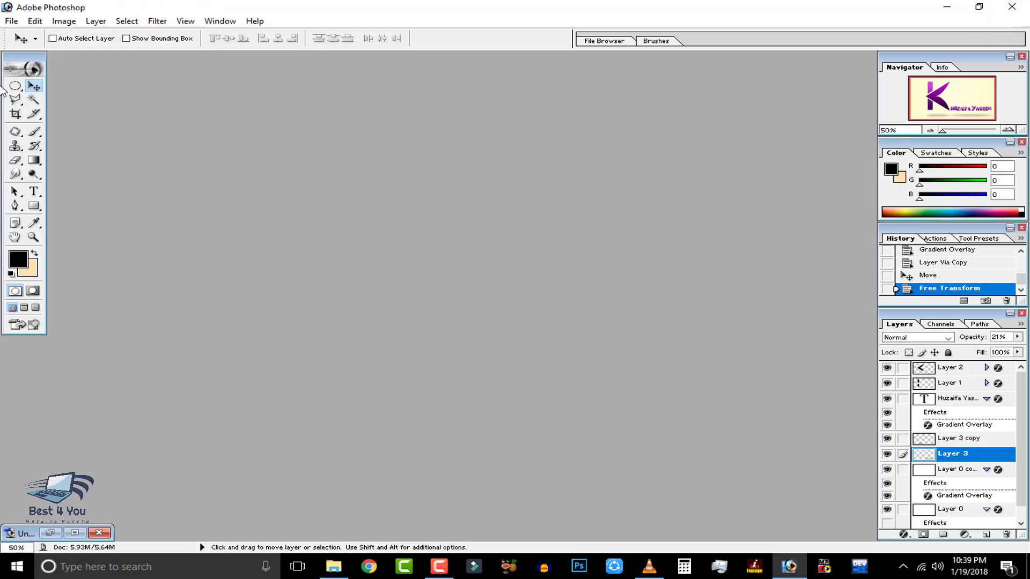
Create a new document from the 1920 x 1080 HDTV 1080i preset and maximize its window.
{"action": "left_click", "coordinate": [11, 21]}
{"action": "left_click", "coordinate": [502, 235]}
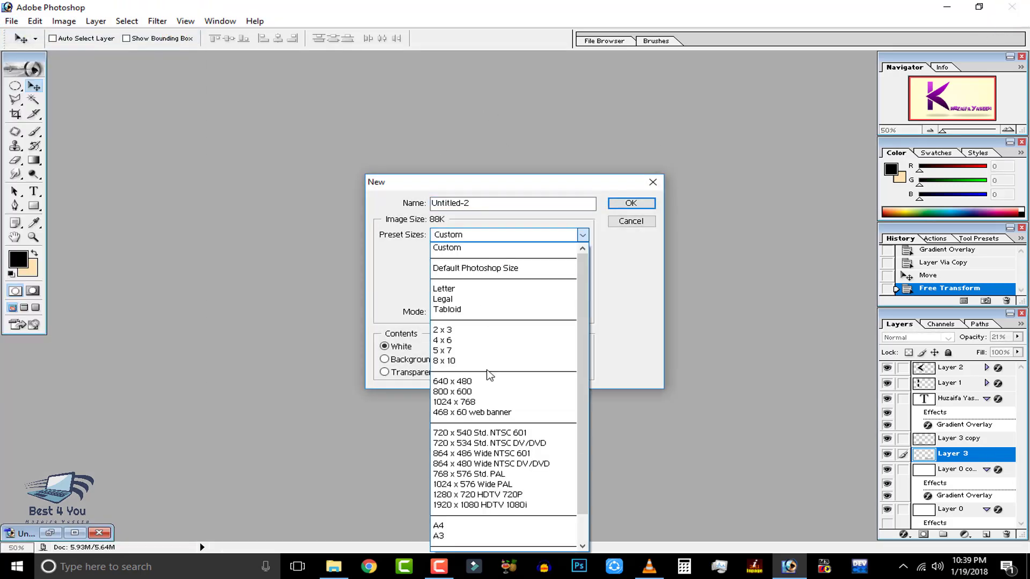
{"action": "left_click", "coordinate": [464, 505]}
{"action": "left_click", "coordinate": [641, 203]}
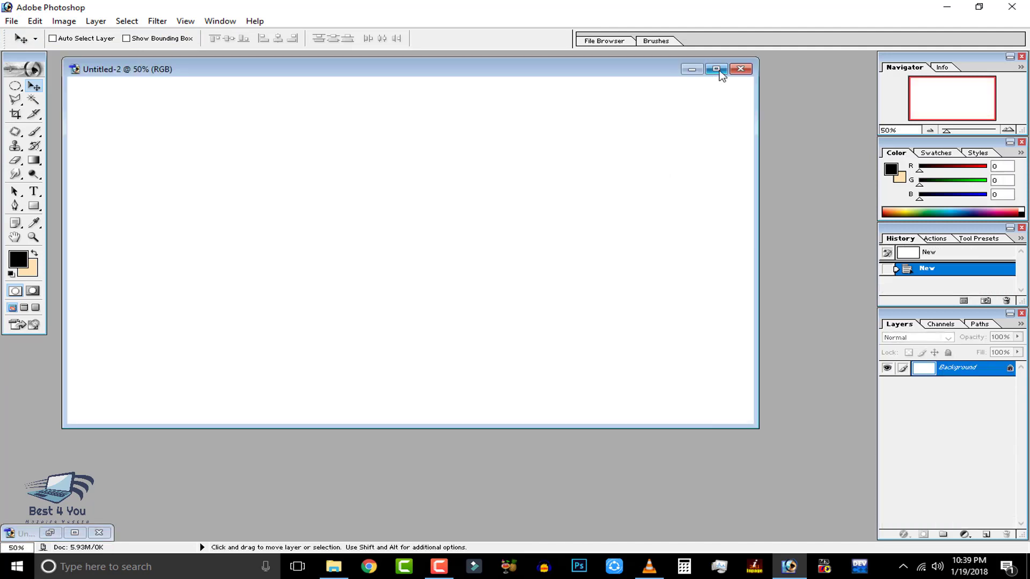
{"action": "left_click", "coordinate": [717, 69]}
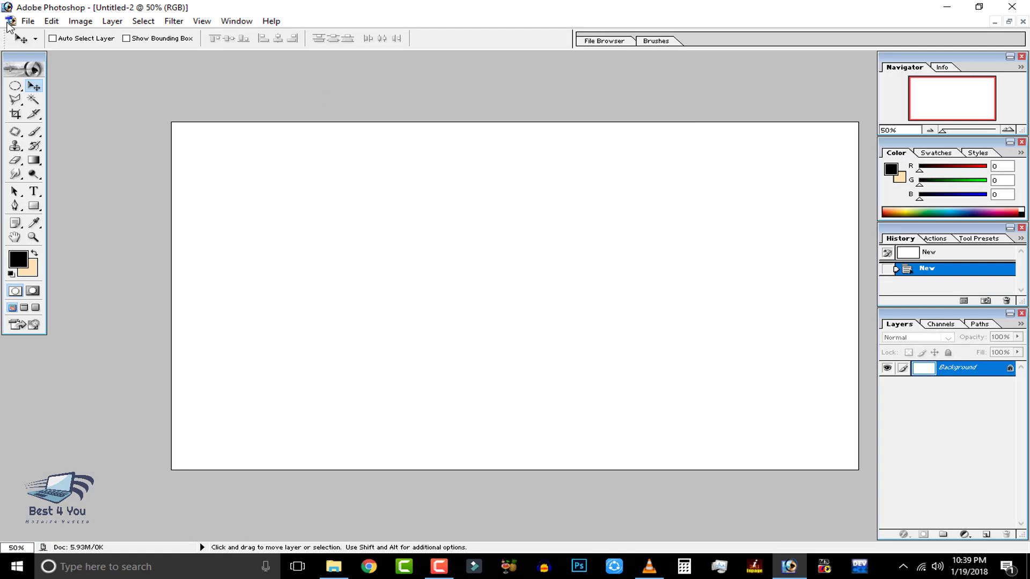
Draw a tall rectangular marquee selection for the K's stem.
{"action": "left_click_drag", "start_coordinate": [15, 86], "coordinate": [59, 86]}
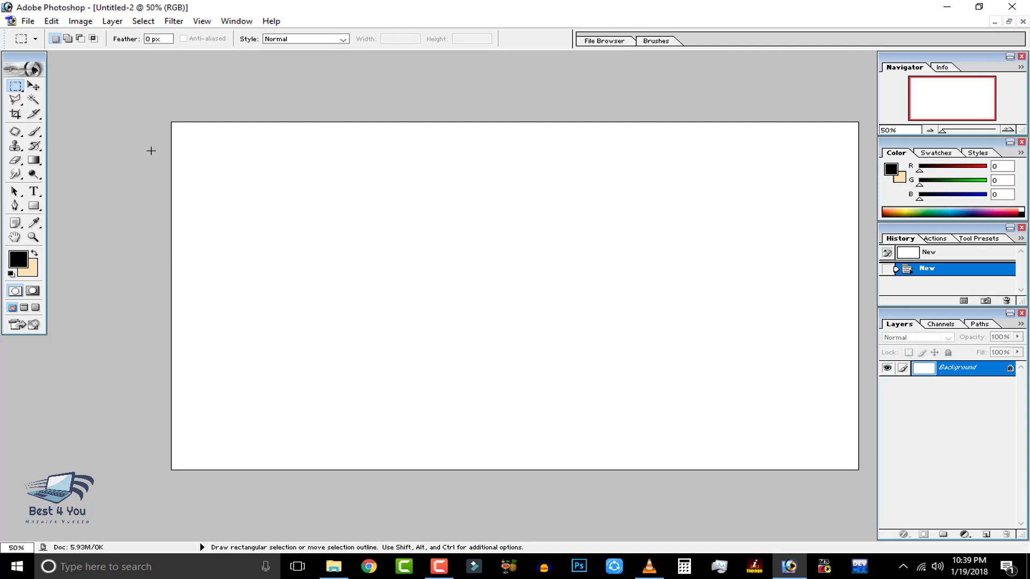
{"action": "left_click_drag", "start_coordinate": [15, 86], "coordinate": [65, 86]}
{"action": "left_click_drag", "start_coordinate": [300, 171], "coordinate": [339, 375]}
{"action": "left_click_drag", "start_coordinate": [339, 375], "coordinate": [368, 380]}
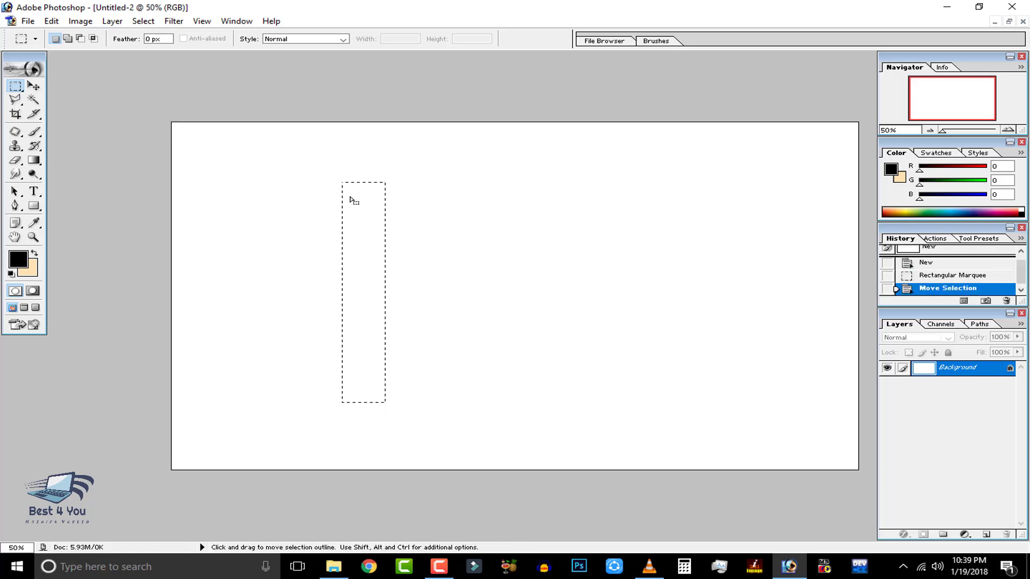
Paint the selection solid black on a new layer with a large brush, then deselect.
{"action": "left_click", "coordinate": [22, 257]}
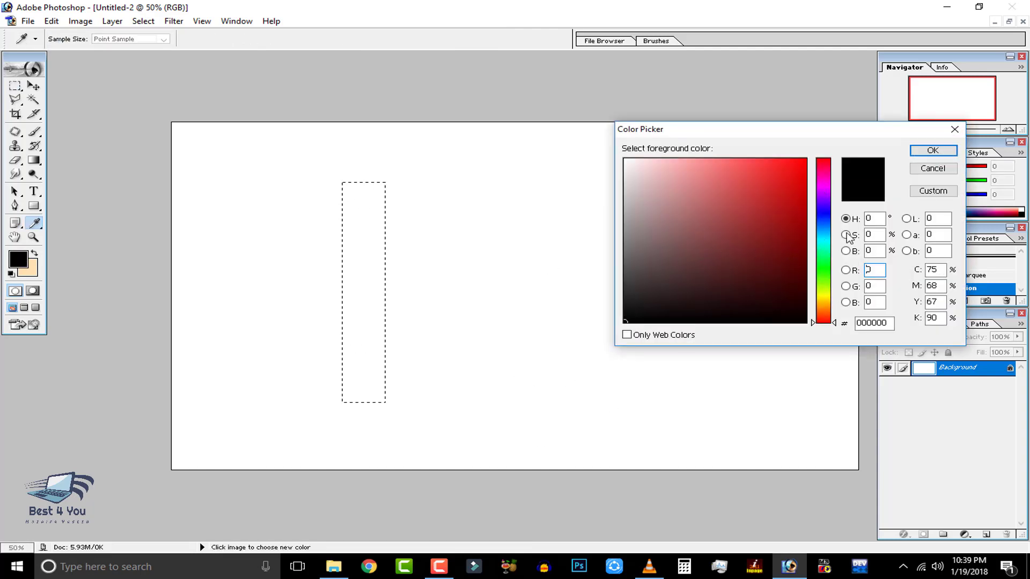
{"action": "key", "text": "Return"}
{"action": "key", "text": "ctrl+shift+alt+n"}
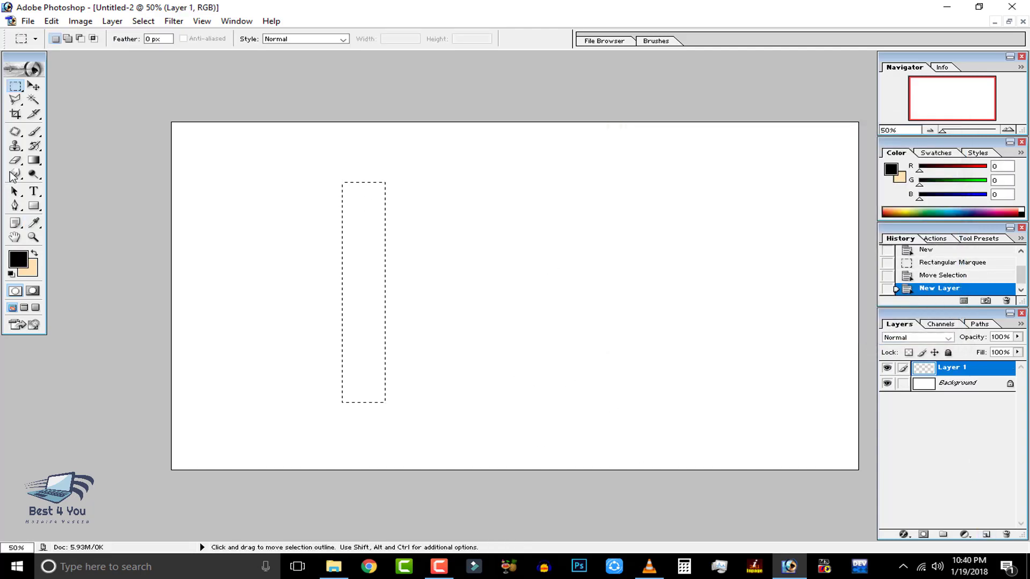
{"action": "left_click", "coordinate": [34, 131]}
{"action": "left_click_drag", "start_coordinate": [384, 196], "coordinate": [370, 301]}
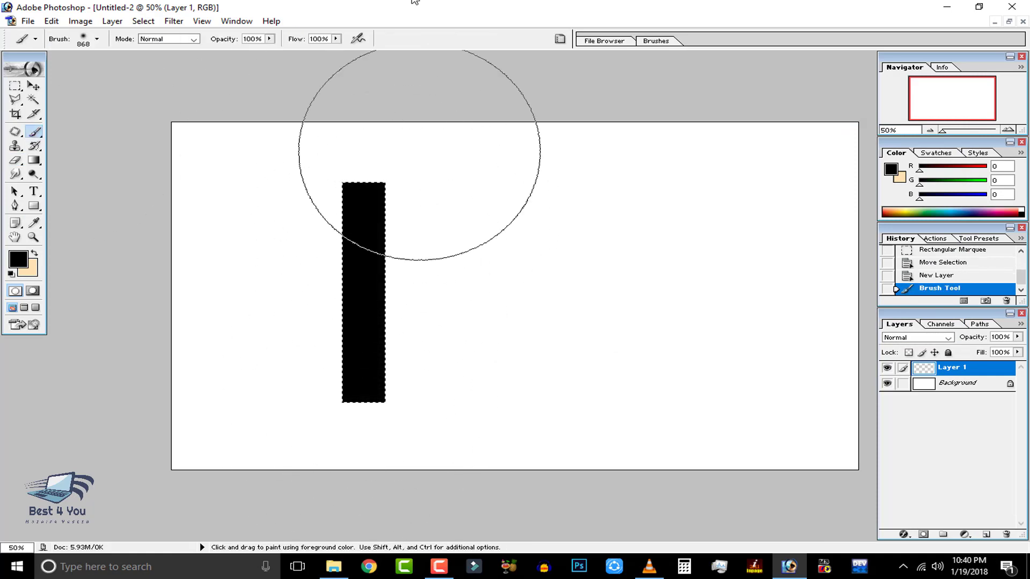
{"action": "key", "text": "ctrl+d"}
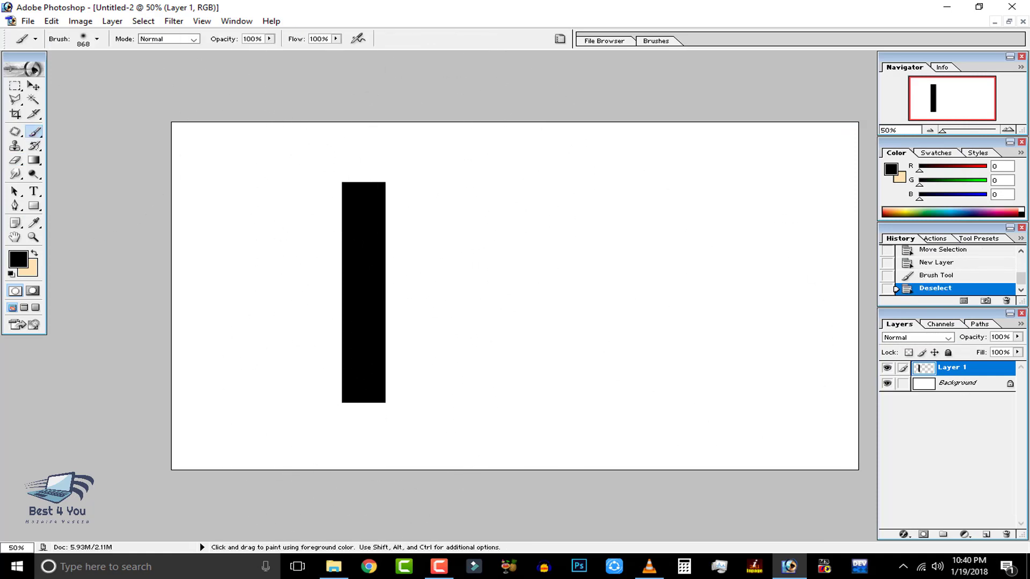
With the Pen tool, place the arms shape's upper tip, left point, lower tip and curved inner point.
{"action": "left_click", "coordinate": [15, 206]}
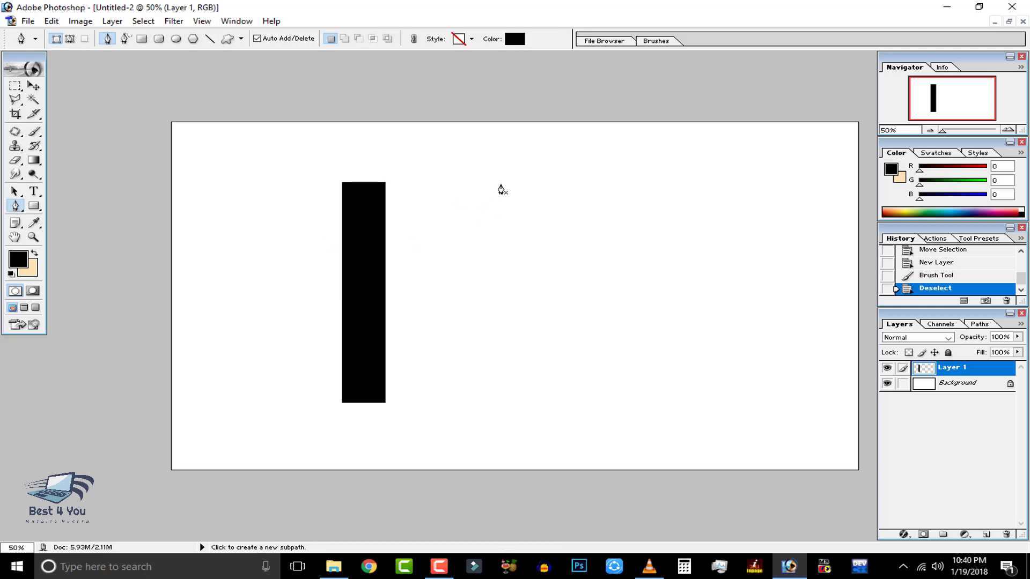
{"action": "left_click", "coordinate": [501, 185]}
{"action": "left_click", "coordinate": [326, 285]}
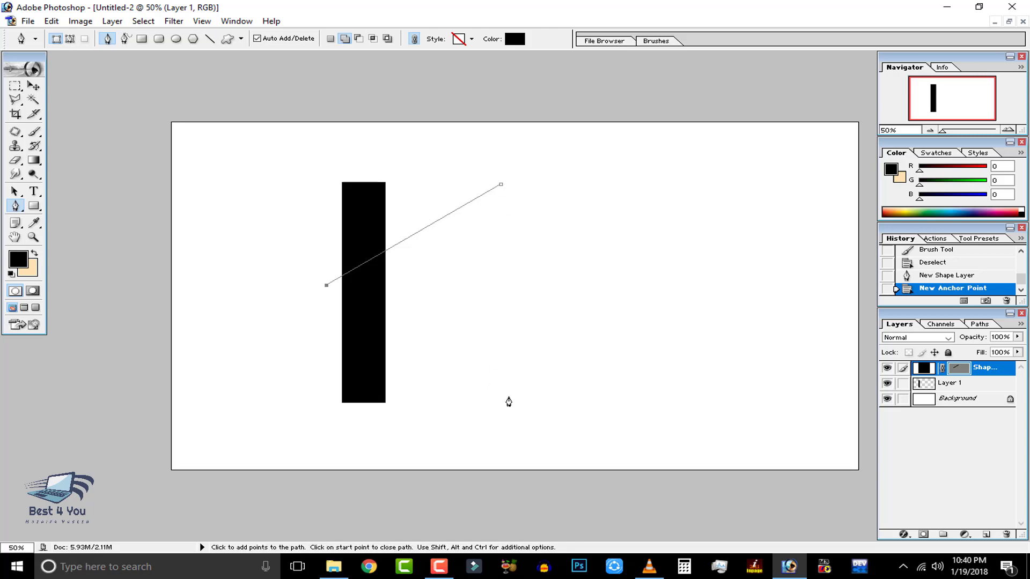
{"action": "left_click", "coordinate": [511, 399]}
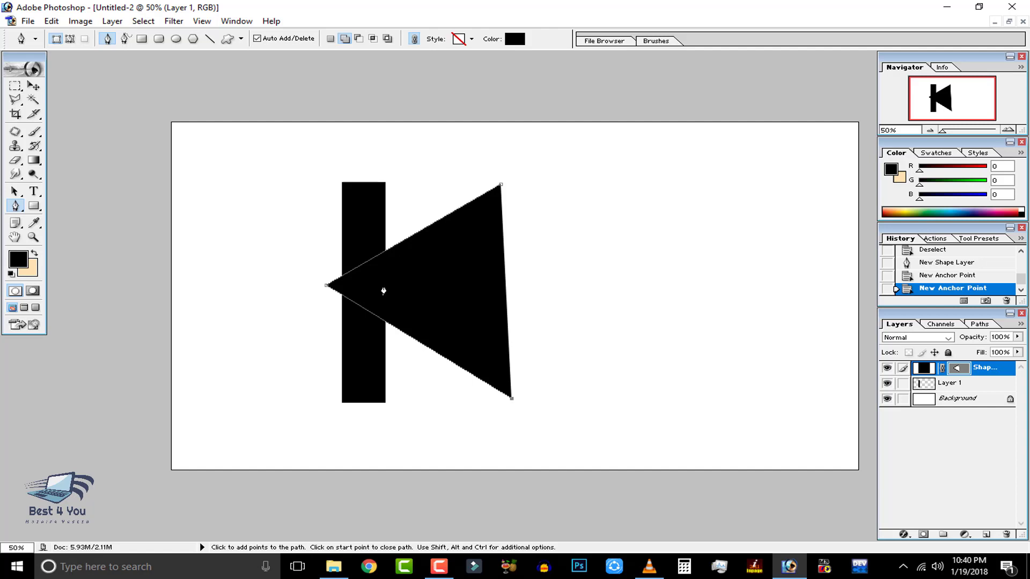
{"action": "left_click_drag", "start_coordinate": [384, 285], "coordinate": [317, 288]}
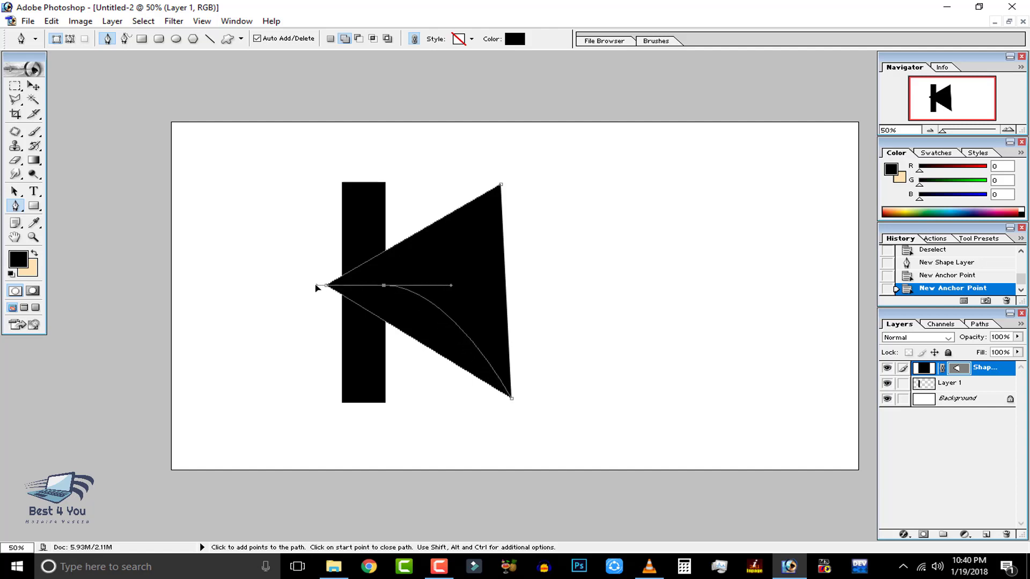
{"action": "left_click_drag", "start_coordinate": [317, 288], "coordinate": [310, 291]}
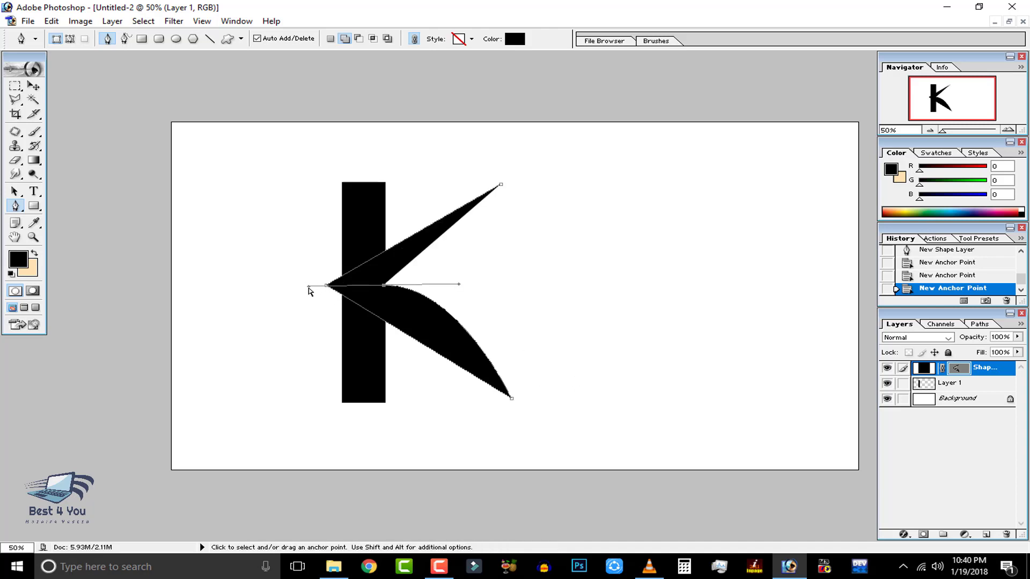
{"action": "mouse_move", "coordinate": [308, 291]}
{"action": "left_mouse_down"}
{"action": "mouse_move", "coordinate": [216, 294]}
{"action": "mouse_move", "coordinate": [218, 322]}
{"action": "mouse_move", "coordinate": [213, 289]}
{"action": "left_mouse_up"}
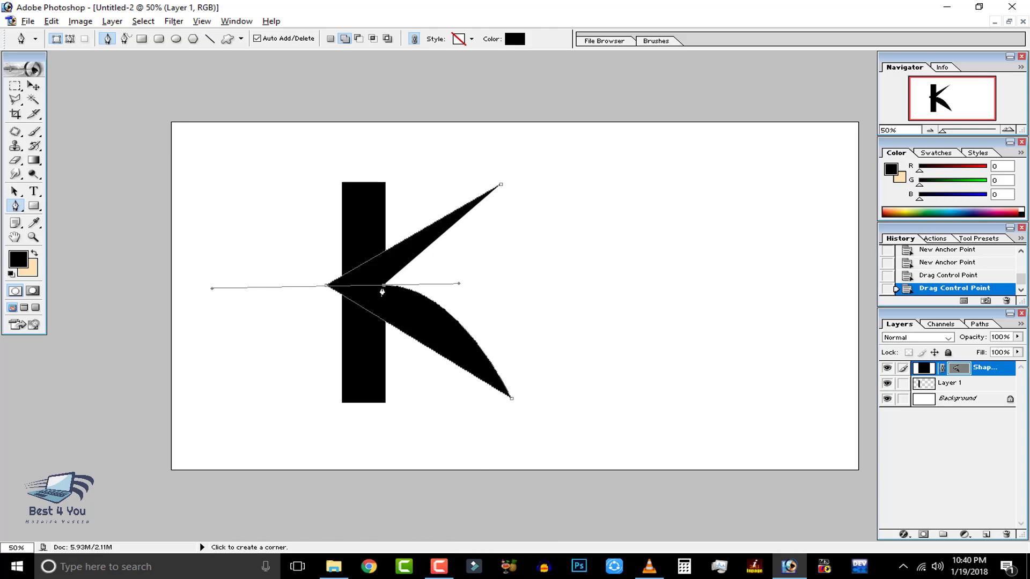
Close the arms shape with a curved upper arm and load it as a selection.
{"action": "left_click", "coordinate": [383, 286]}
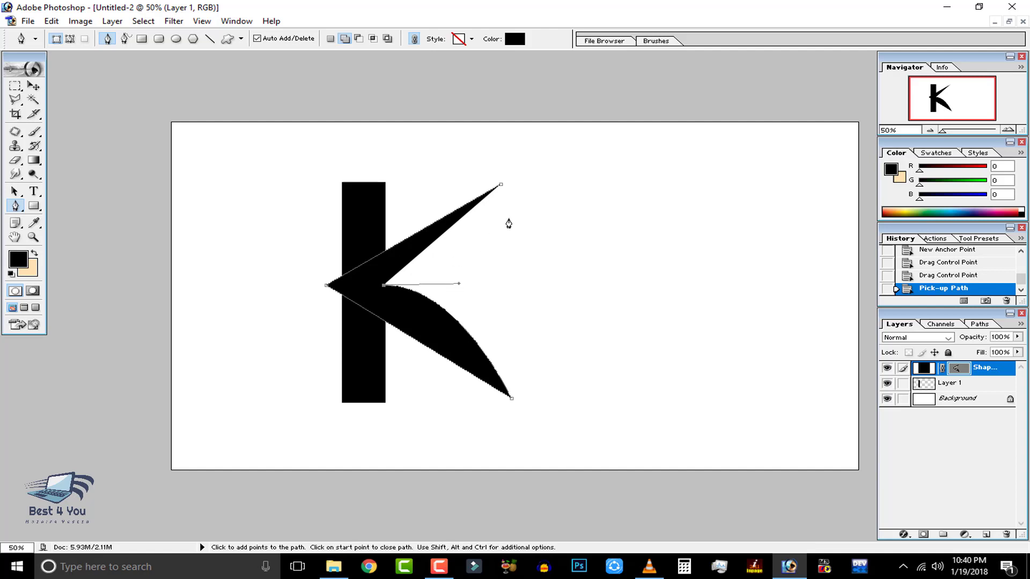
{"action": "mouse_move", "coordinate": [501, 185]}
{"action": "left_mouse_down"}
{"action": "mouse_move", "coordinate": [508, 121]}
{"action": "mouse_move", "coordinate": [508, 212]}
{"action": "left_mouse_up"}
{"action": "key", "text": "ctrl+z"}
{"action": "key", "text": "ctrl+z"}
{"action": "key", "text": "ctrl+alt+z"}
{"action": "key", "text": "ctrl+alt+z"}
{"action": "left_click", "coordinate": [500, 186]}
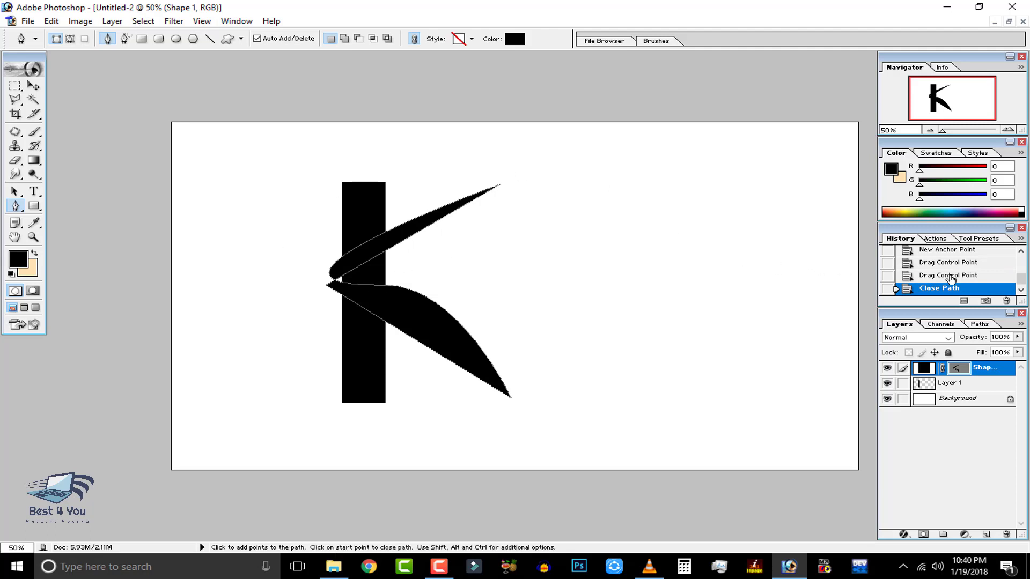
{"action": "left_click", "coordinate": [947, 276]}
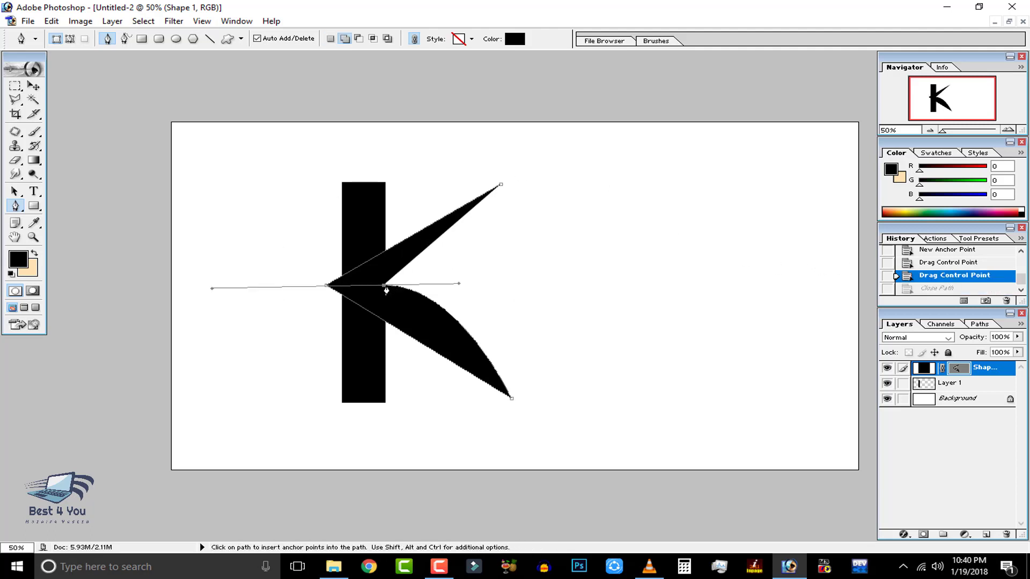
{"action": "left_click", "coordinate": [384, 287]}
{"action": "left_click_drag", "start_coordinate": [501, 184], "coordinate": [516, 130]}
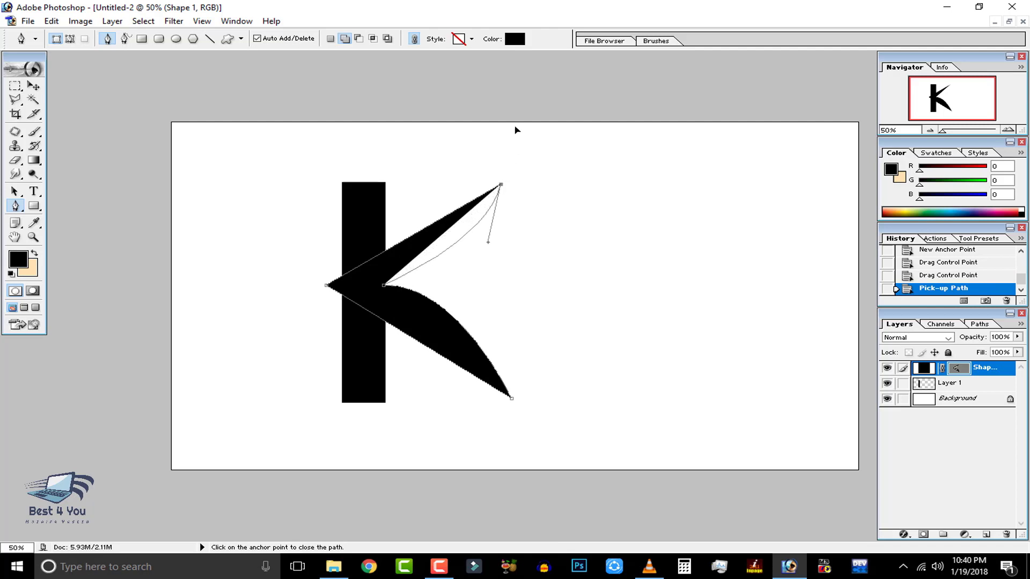
{"action": "left_click_drag", "start_coordinate": [516, 129], "coordinate": [516, 130]}
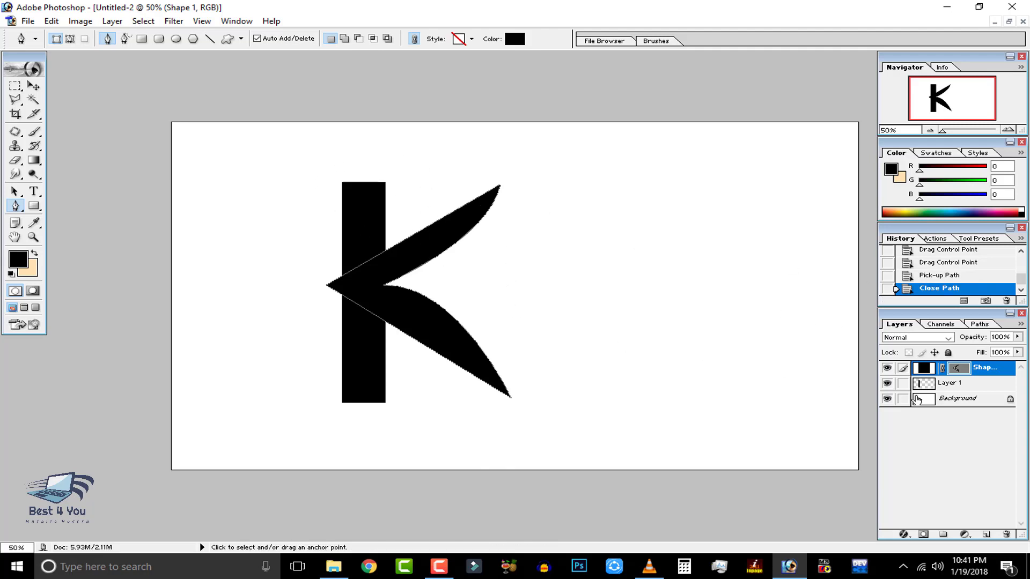
{"action": "left_click", "coordinate": [959, 368], "text": "ctrl"}
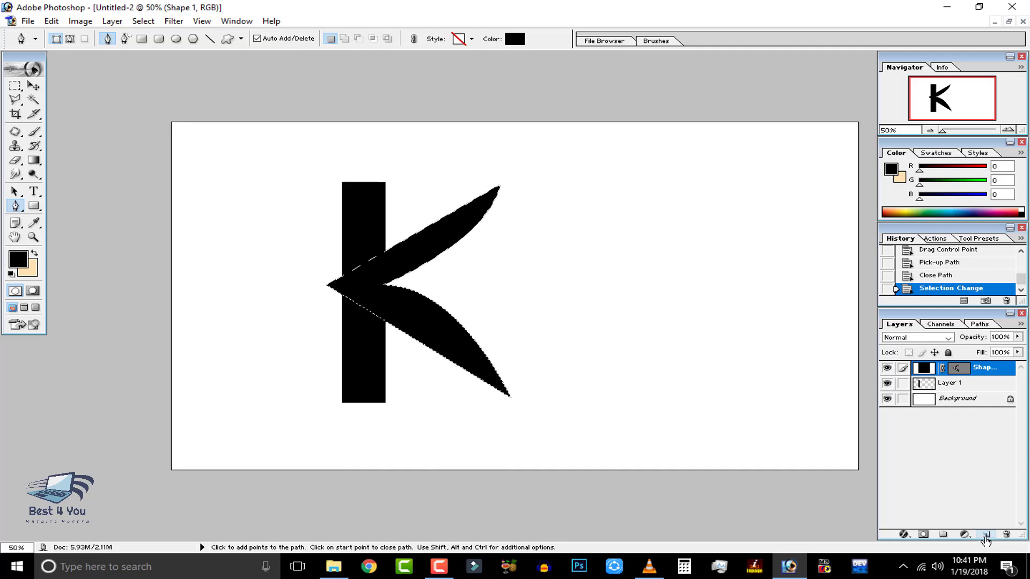
Convert the K arms path into a selection.
{"action": "key", "text": "ctrl+z"}
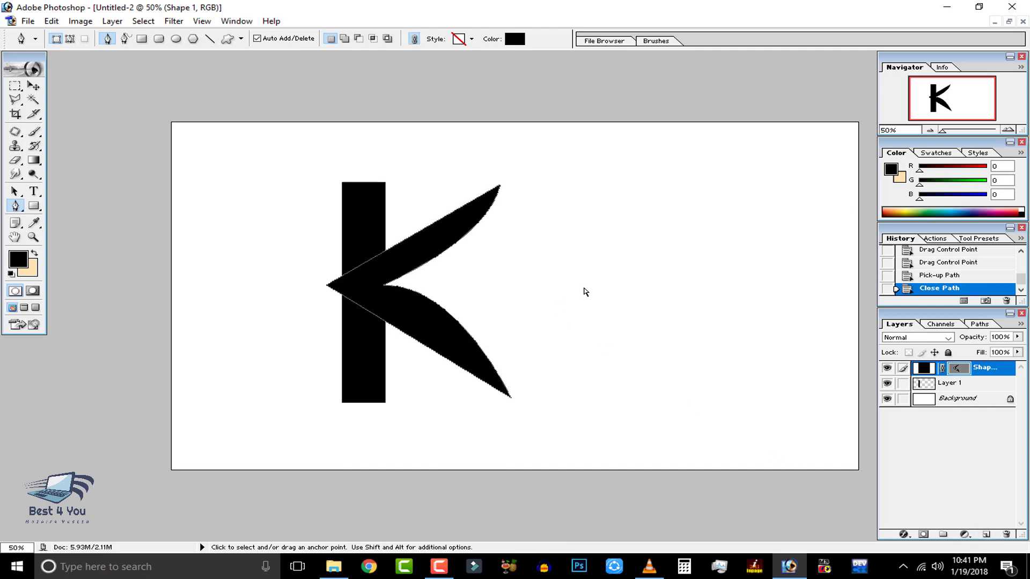
{"action": "right_click", "coordinate": [378, 268]}
{"action": "left_click", "coordinate": [416, 326]}
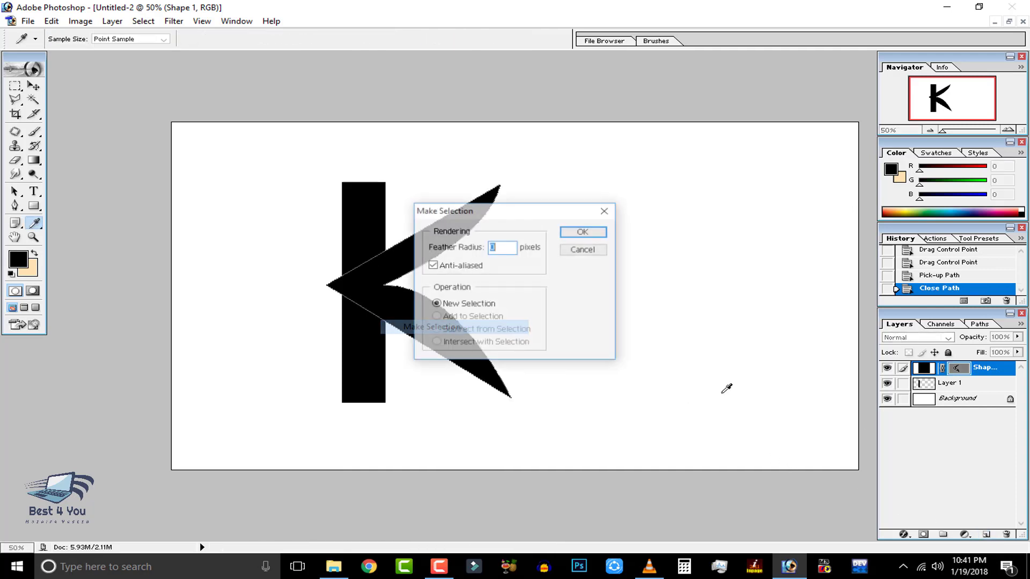
{"action": "left_click", "coordinate": [577, 241]}
Paint the selected K arms black on a new Layer 2.
{"action": "key", "text": "p"}
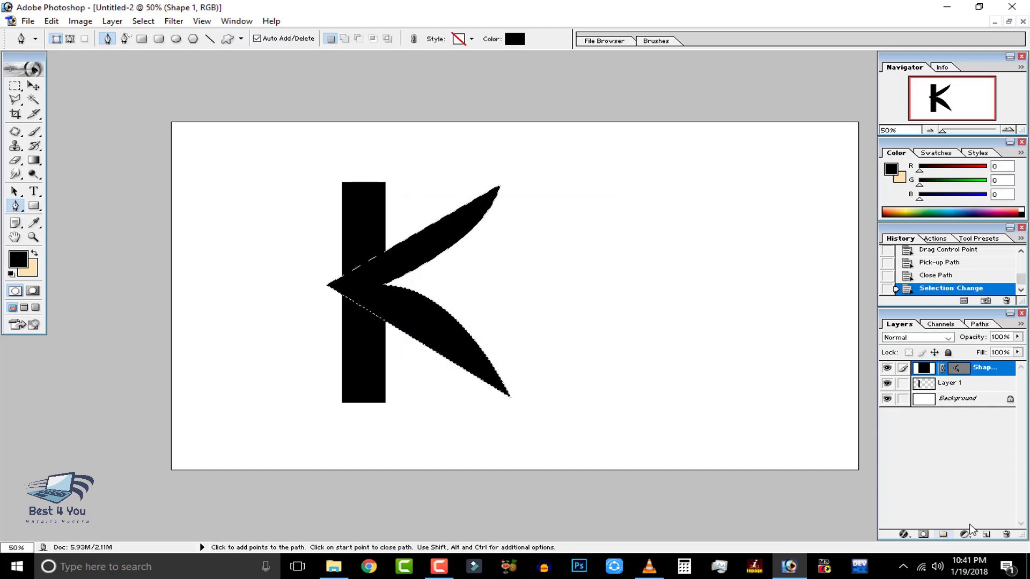
{"action": "key", "text": "ctrl+shift+alt+n"}
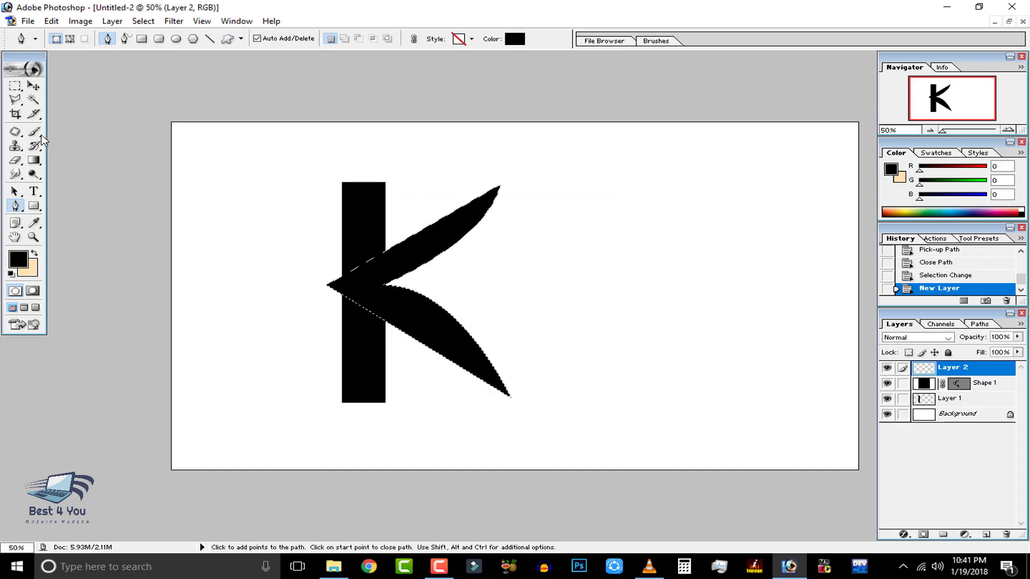
{"action": "left_click", "coordinate": [34, 131]}
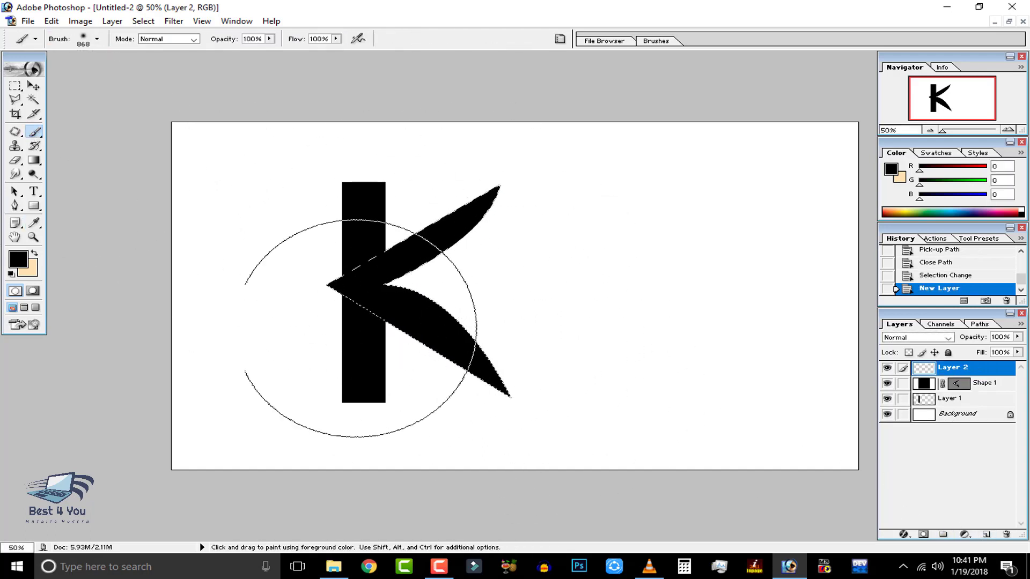
{"action": "left_click_drag", "start_coordinate": [457, 329], "coordinate": [494, 242]}
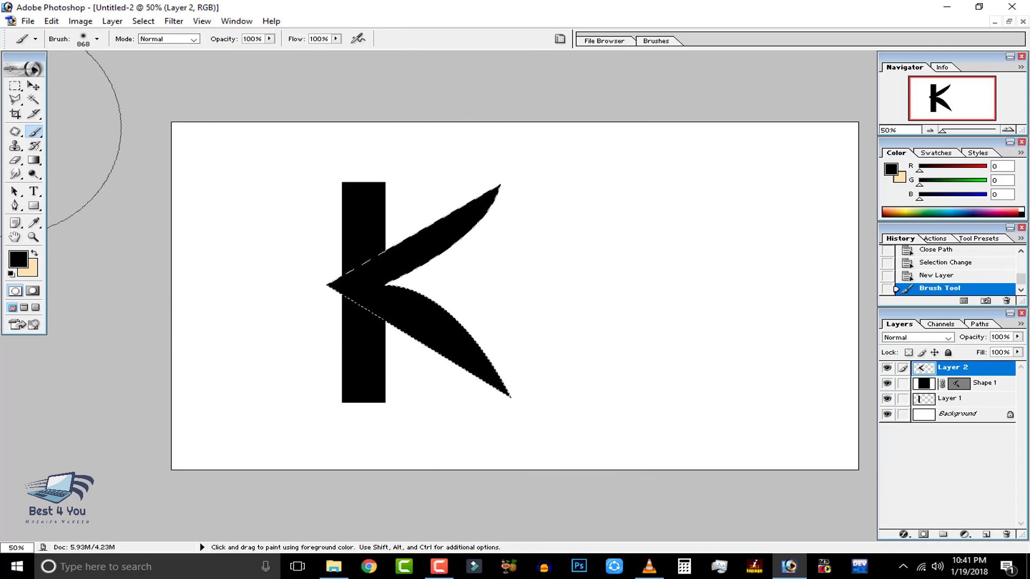
Delete the Shape 1 layer along with its vector mask.
{"action": "left_click", "coordinate": [34, 86]}
{"action": "left_click", "coordinate": [924, 383]}
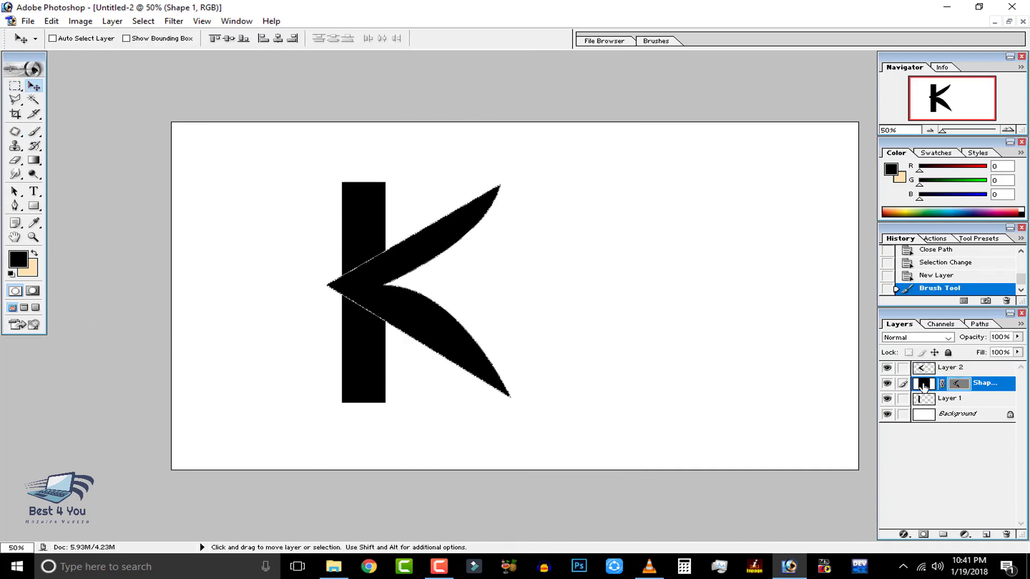
{"action": "left_click", "coordinate": [1006, 535]}
{"action": "key", "text": "Return"}
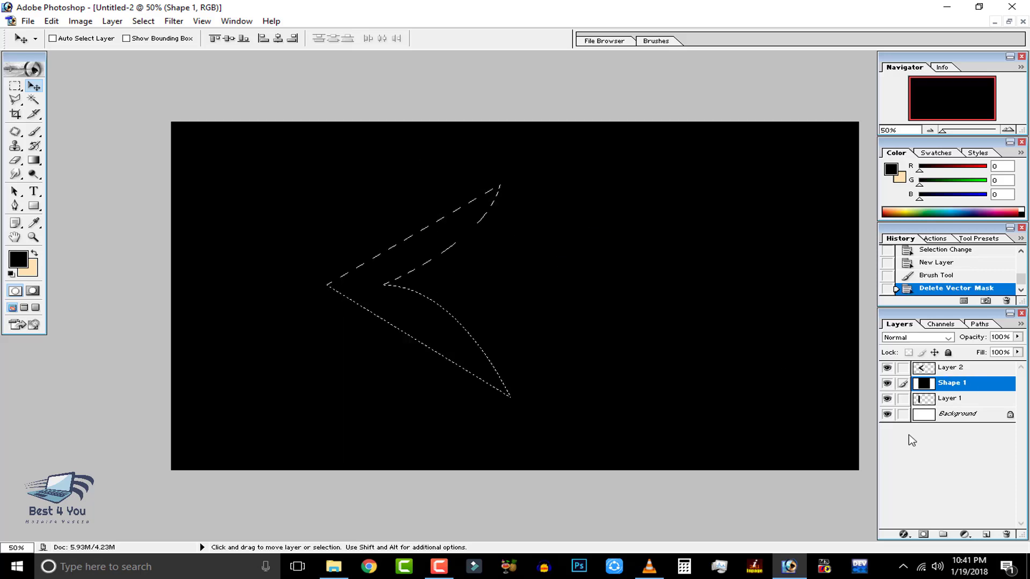
{"action": "left_click", "coordinate": [1006, 535]}
{"action": "left_click", "coordinate": [489, 216]}
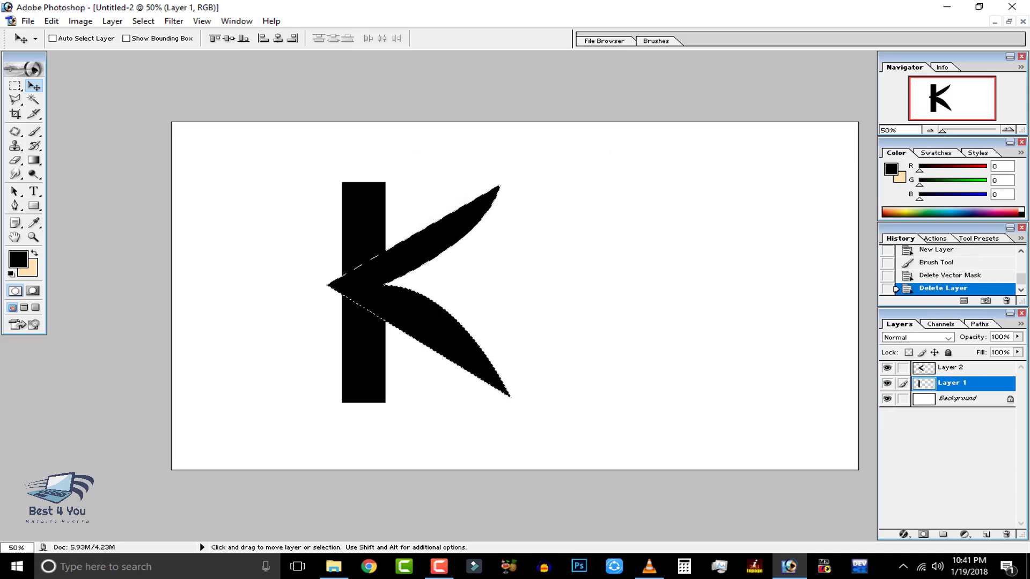
Keep Layer 2 unlinked, deselect, and add an empty Layer 3.
{"action": "left_click", "coordinate": [902, 369]}
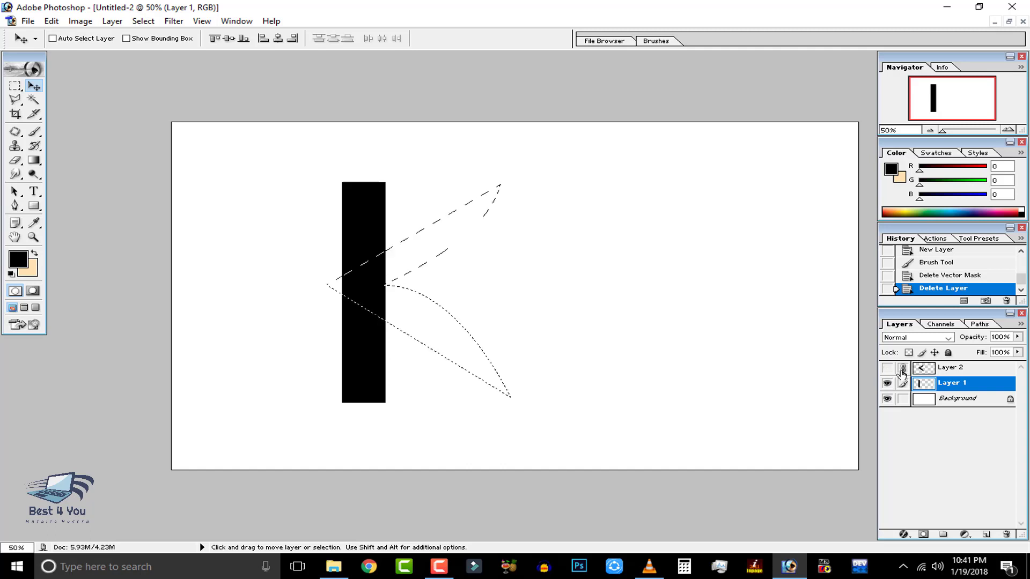
{"action": "left_click", "coordinate": [904, 369]}
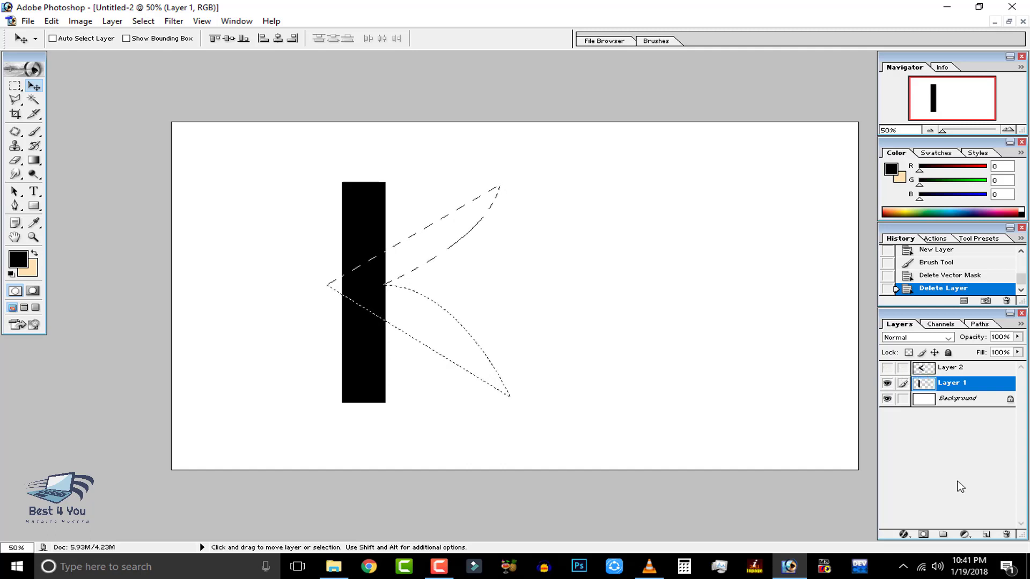
{"action": "key", "text": "ctrl+d"}
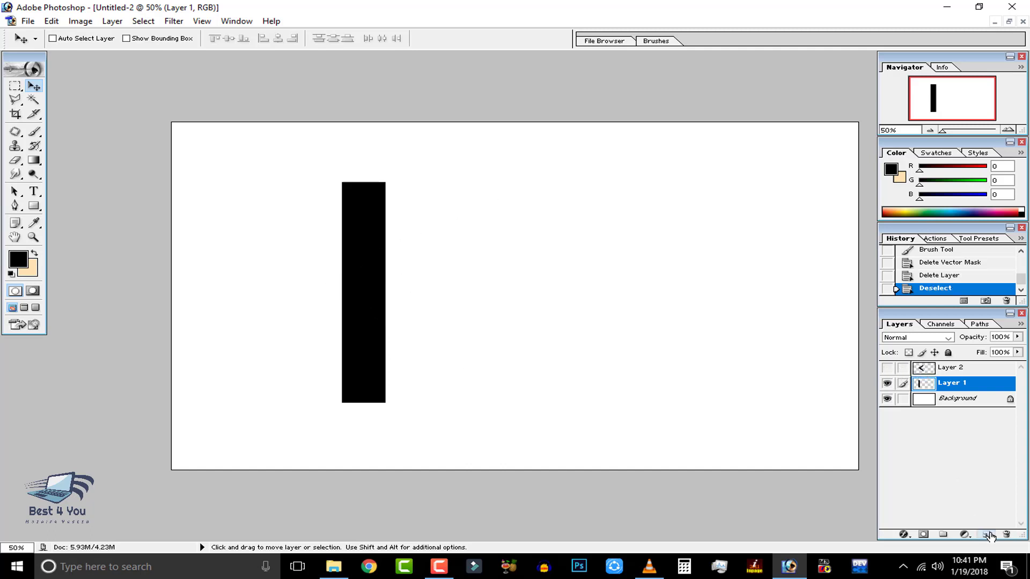
{"action": "left_click", "coordinate": [986, 534]}
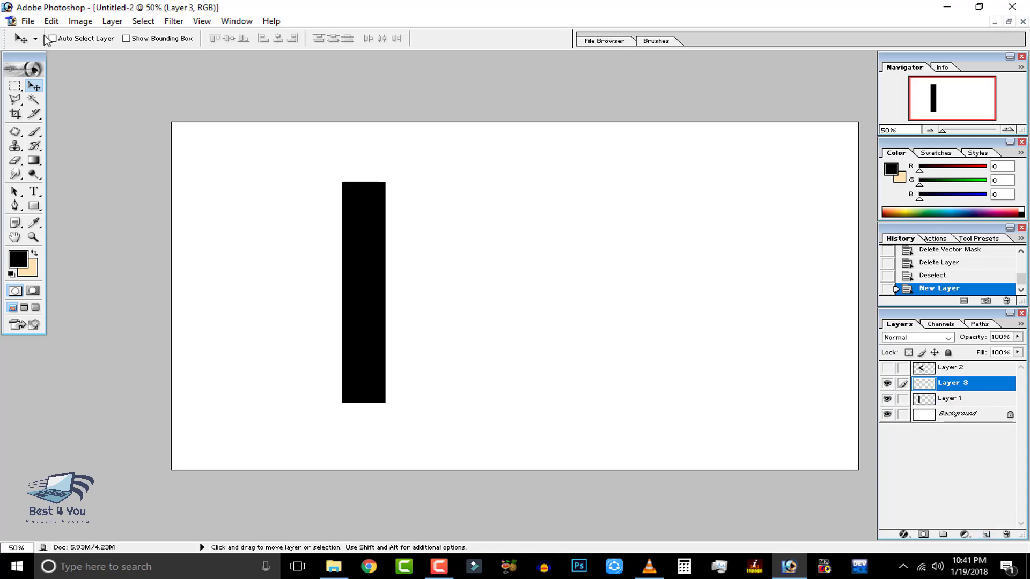
Set the Pen tool to plain paths and place the chevron's tips and curved inner point.
{"action": "left_click", "coordinate": [15, 205]}
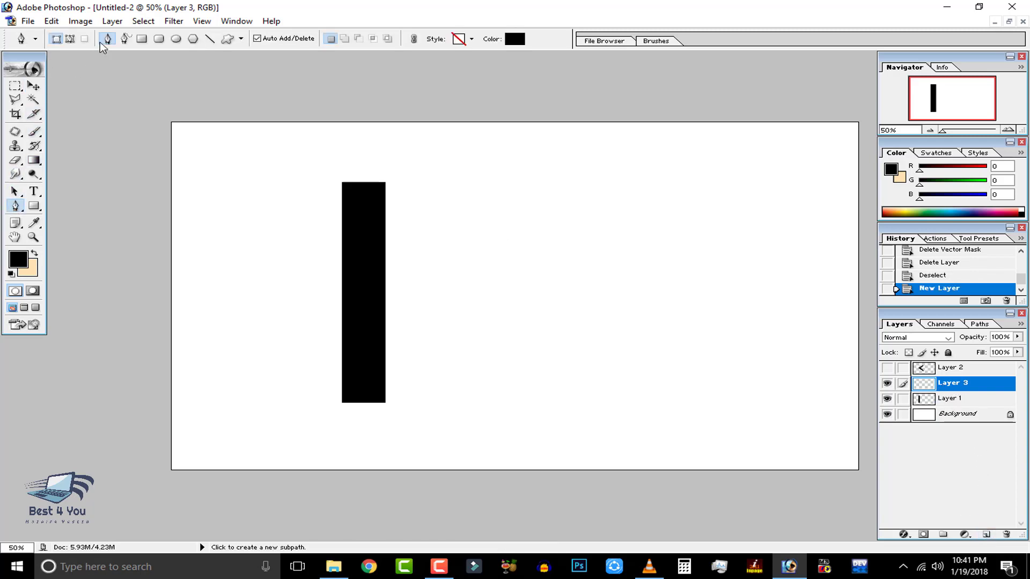
{"action": "left_click", "coordinate": [70, 39]}
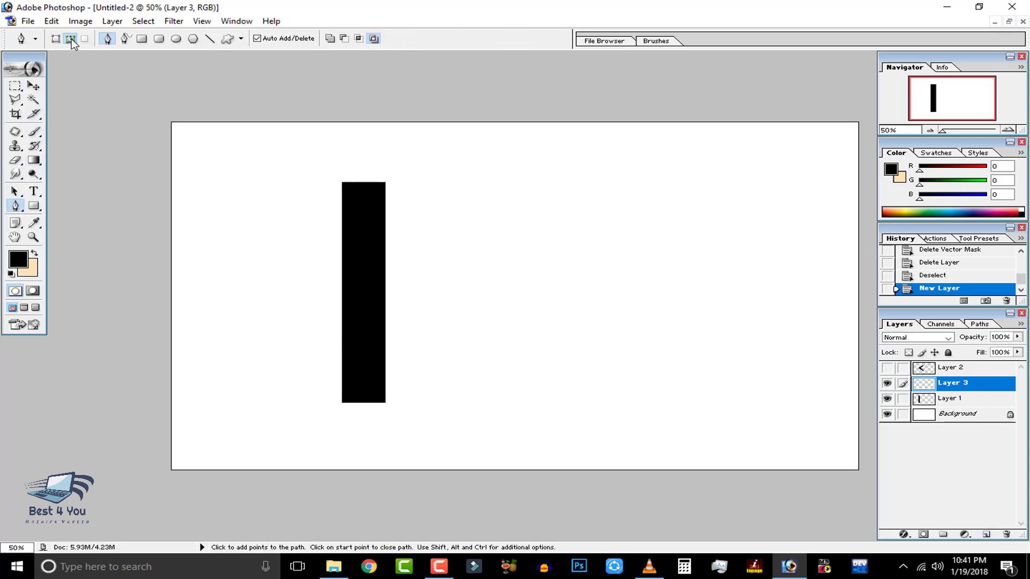
{"action": "left_click", "coordinate": [463, 404]}
{"action": "left_click", "coordinate": [322, 289]}
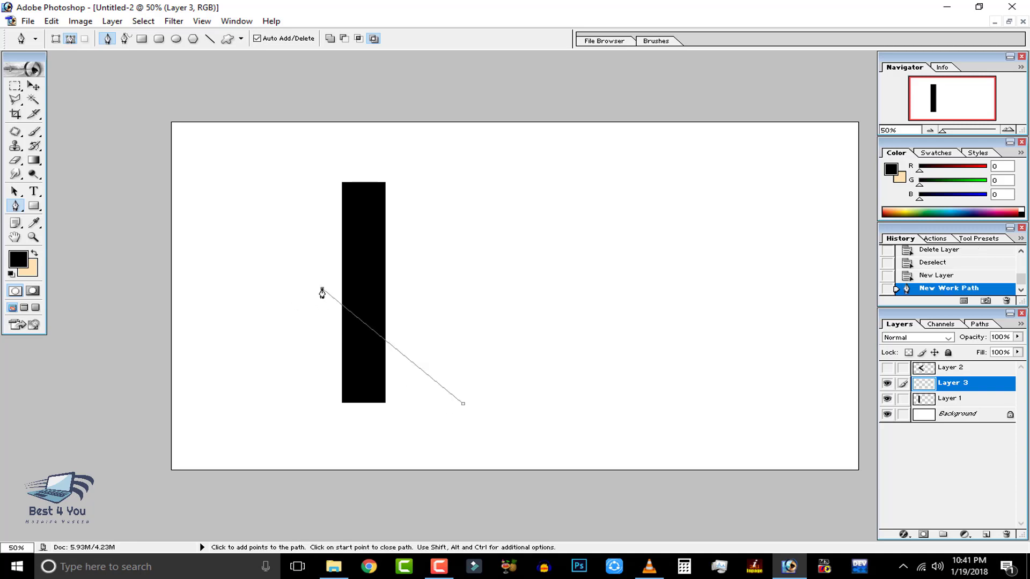
{"action": "left_click", "coordinate": [470, 190]}
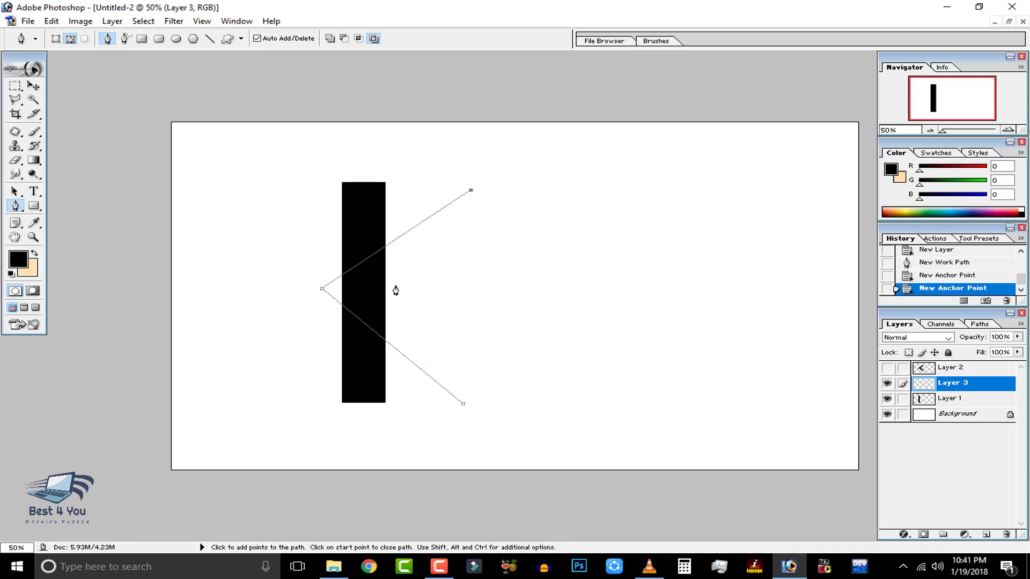
{"action": "left_click_drag", "start_coordinate": [395, 285], "coordinate": [331, 311]}
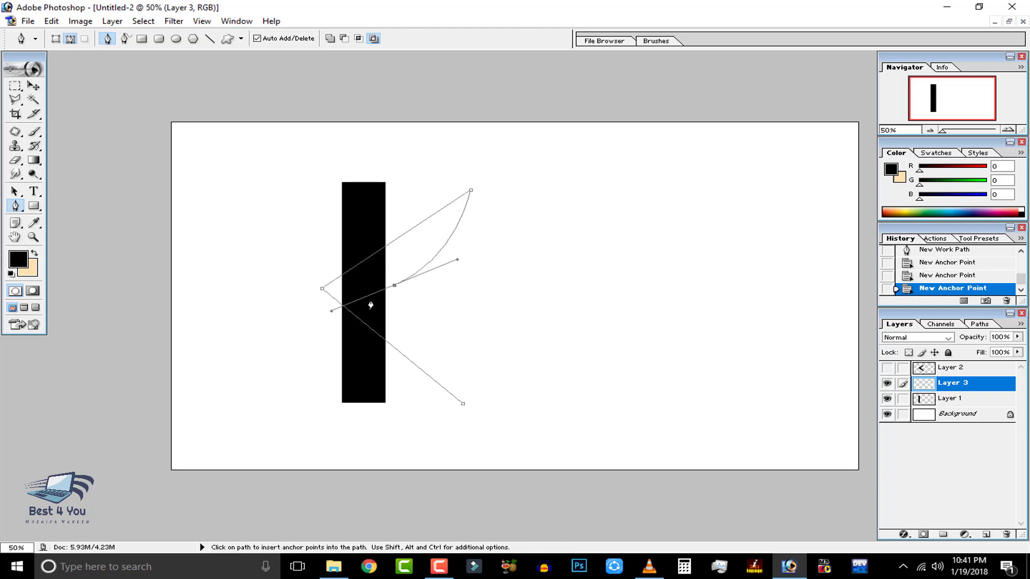
Close and reshape the chevron path, then convert it to a selection and discard it.
{"action": "left_click", "coordinate": [394, 285]}
{"action": "mouse_move", "coordinate": [463, 403]}
{"action": "left_mouse_down"}
{"action": "mouse_move", "coordinate": [427, 445]}
{"action": "mouse_move", "coordinate": [458, 461]}
{"action": "left_mouse_up"}
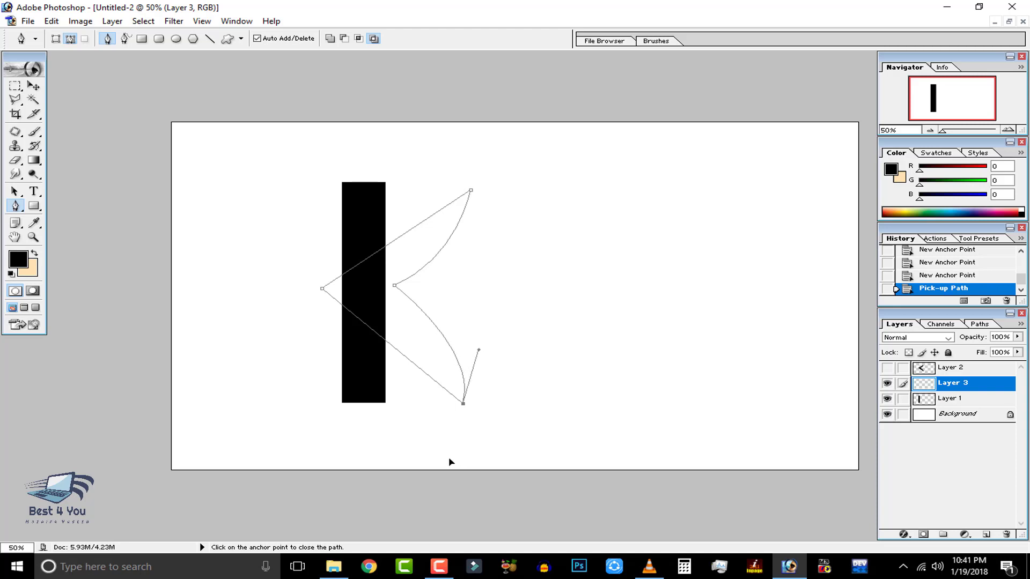
{"action": "left_click_drag", "start_coordinate": [459, 461], "coordinate": [452, 461]}
{"action": "left_click_drag", "start_coordinate": [463, 405], "coordinate": [483, 405]}
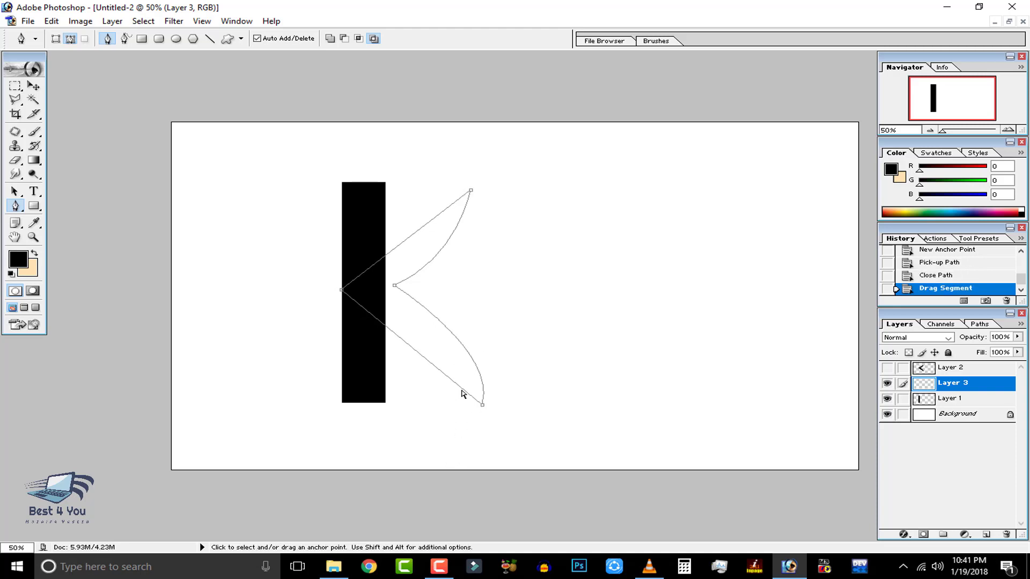
{"action": "left_click_drag", "start_coordinate": [341, 290], "coordinate": [298, 298]}
{"action": "mouse_move", "coordinate": [400, 284]}
{"action": "left_mouse_down"}
{"action": "mouse_move", "coordinate": [370, 297]}
{"action": "mouse_move", "coordinate": [453, 298]}
{"action": "mouse_move", "coordinate": [448, 289]}
{"action": "left_mouse_up"}
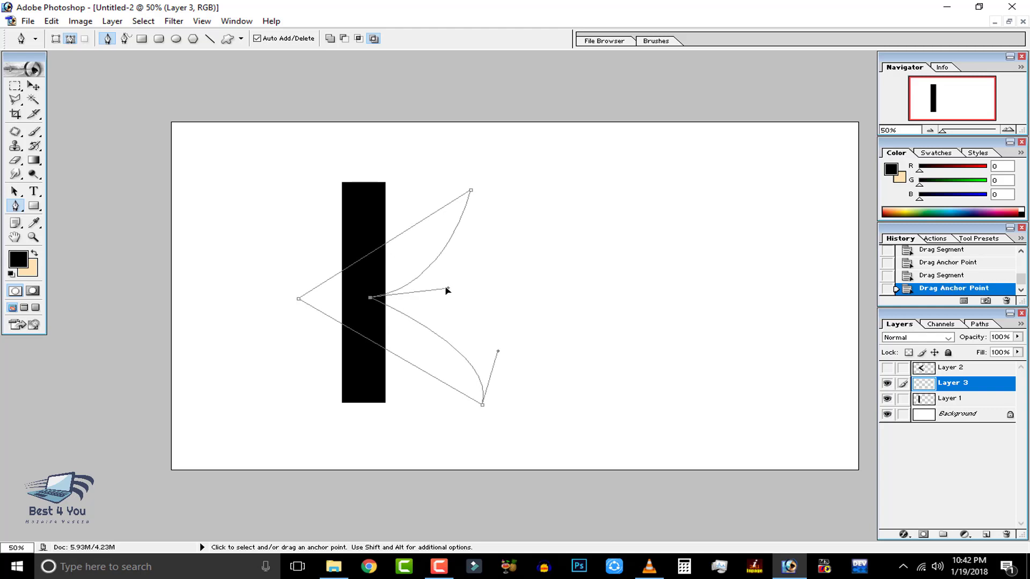
{"action": "left_click", "coordinate": [946, 275]}
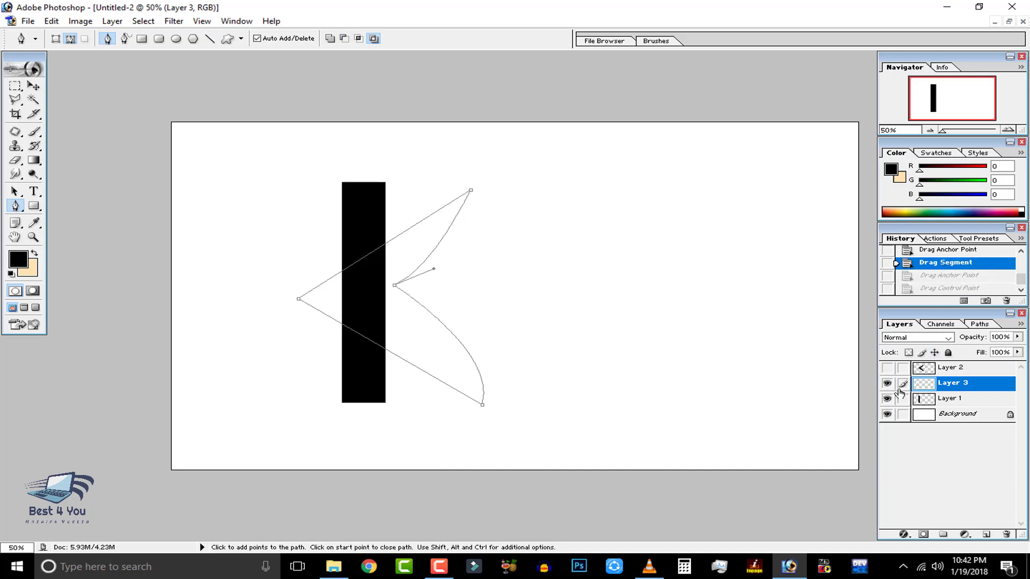
{"action": "key", "text": "ctrl+Return"}
{"action": "key", "text": "ctrl+d"}
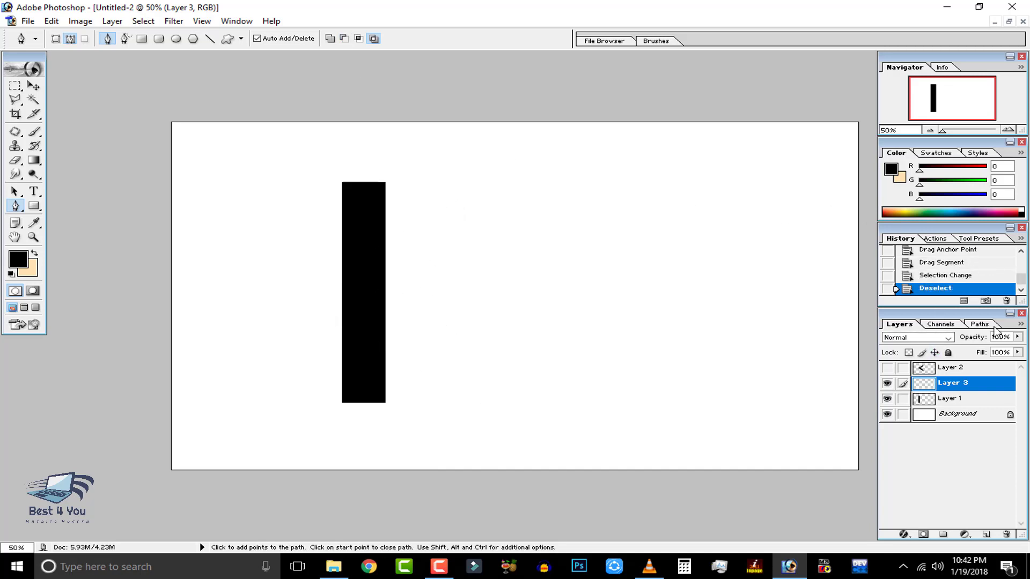
Show Layer 2, delete Layer 3, and move the bar and chevron together into one K.
{"action": "left_click", "coordinate": [888, 367]}
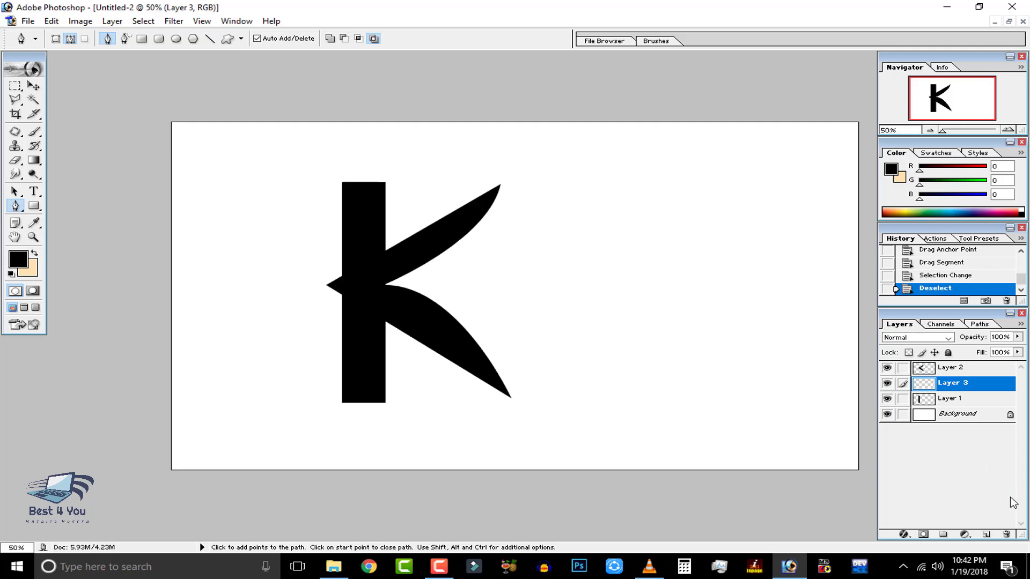
{"action": "left_click", "coordinate": [1006, 535]}
{"action": "left_click", "coordinate": [485, 216]}
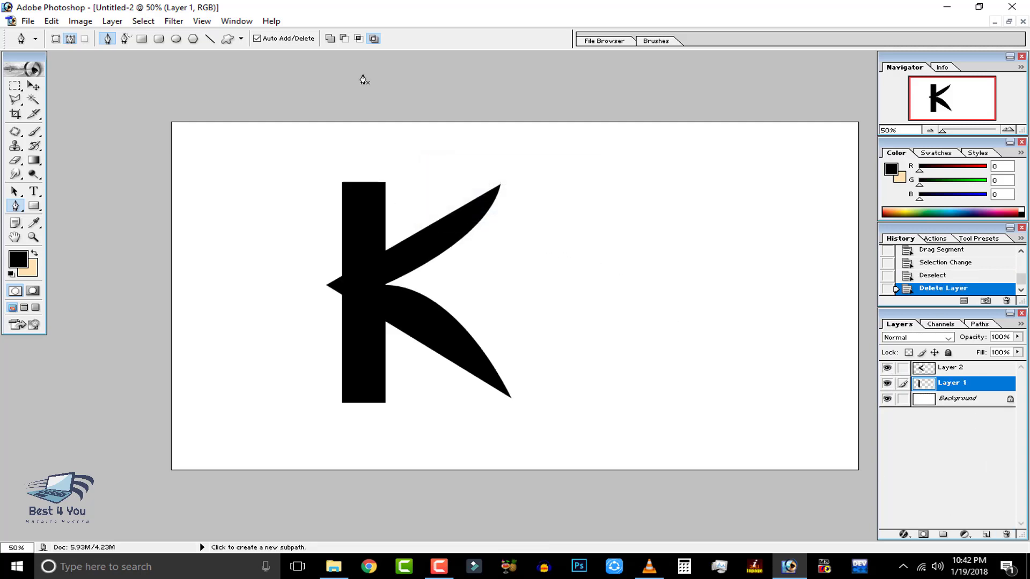
{"action": "left_click", "coordinate": [442, 338]}
{"action": "key", "text": "ctrl+z"}
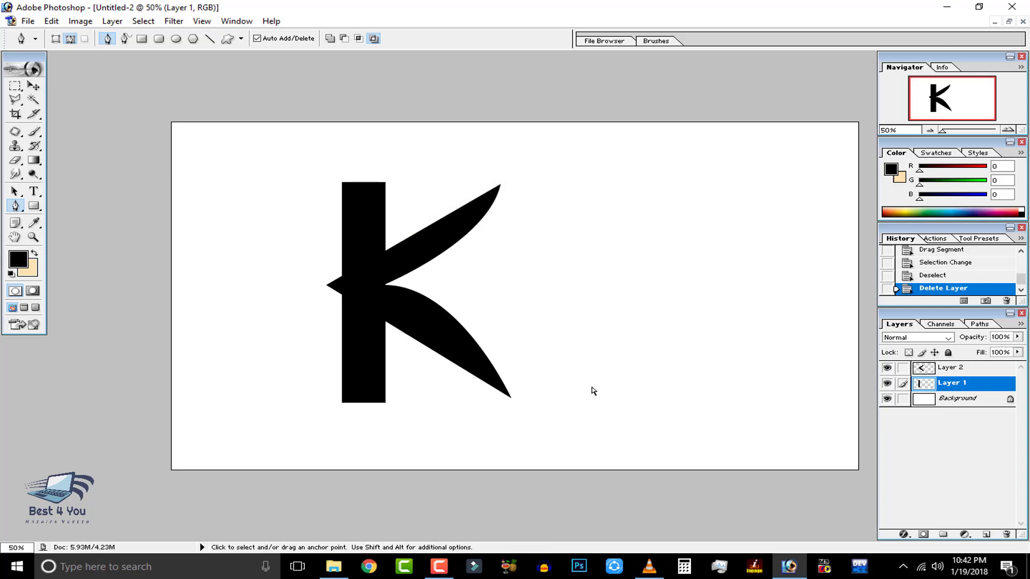
{"action": "left_click", "coordinate": [33, 86]}
{"action": "mouse_move", "coordinate": [391, 236]}
{"action": "left_mouse_down"}
{"action": "mouse_move", "coordinate": [563, 232]}
{"action": "mouse_move", "coordinate": [437, 235]}
{"action": "mouse_move", "coordinate": [522, 214]}
{"action": "mouse_move", "coordinate": [386, 227]}
{"action": "mouse_move", "coordinate": [385, 214]}
{"action": "left_mouse_up"}
{"action": "left_click", "coordinate": [933, 369]}
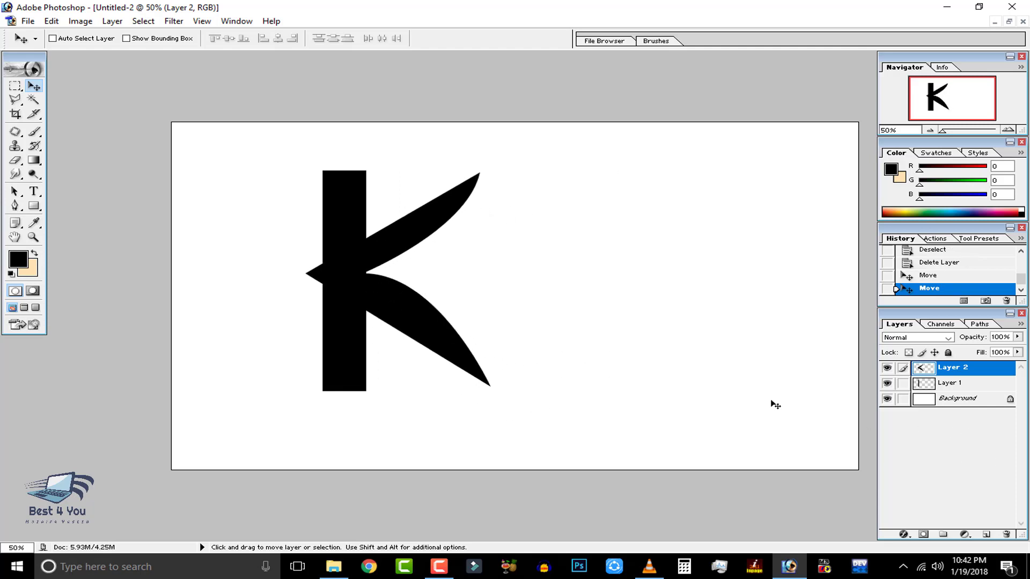
Give Layer 2's chevron a 24 px white outside stroke and nudge it into place.
{"action": "right_click", "coordinate": [924, 374]}
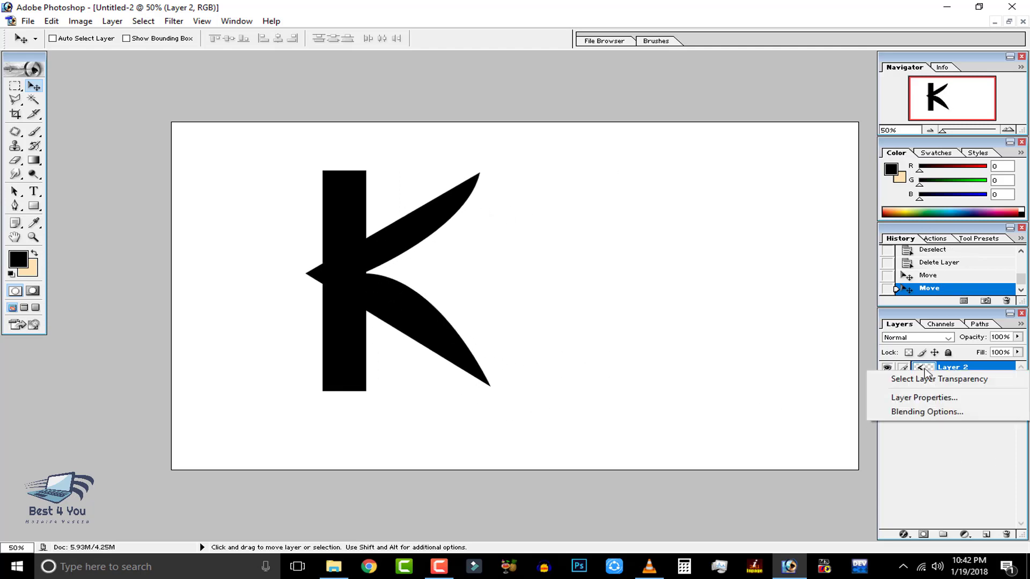
{"action": "left_click", "coordinate": [943, 470]}
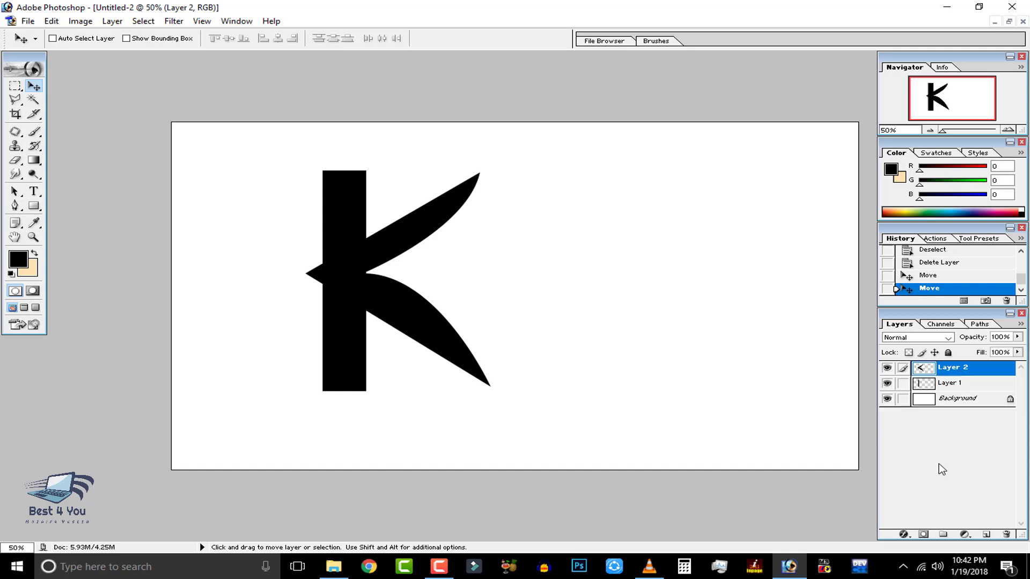
{"action": "right_click", "coordinate": [922, 376]}
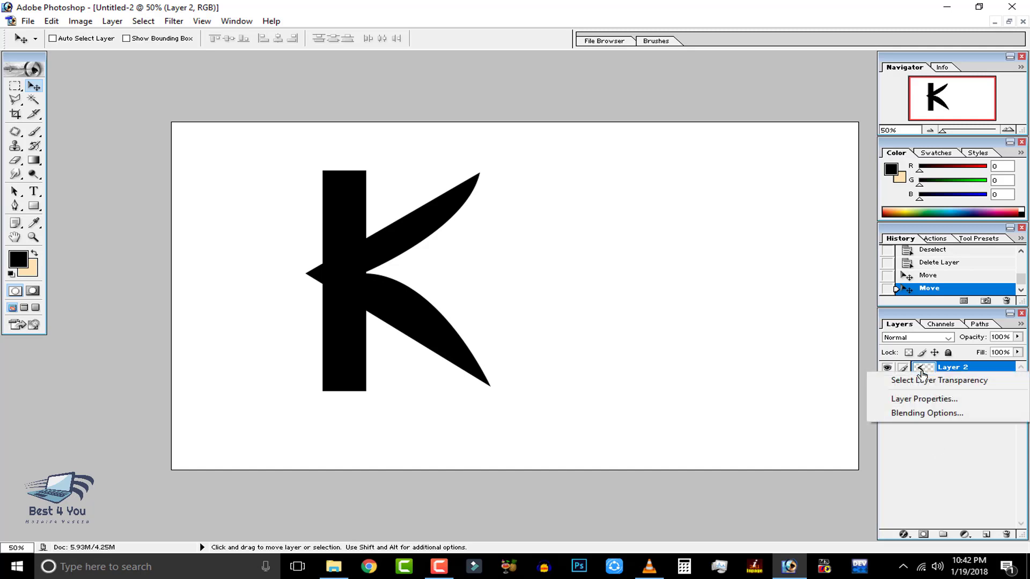
{"action": "left_click", "coordinate": [902, 415]}
{"action": "left_click", "coordinate": [462, 283]}
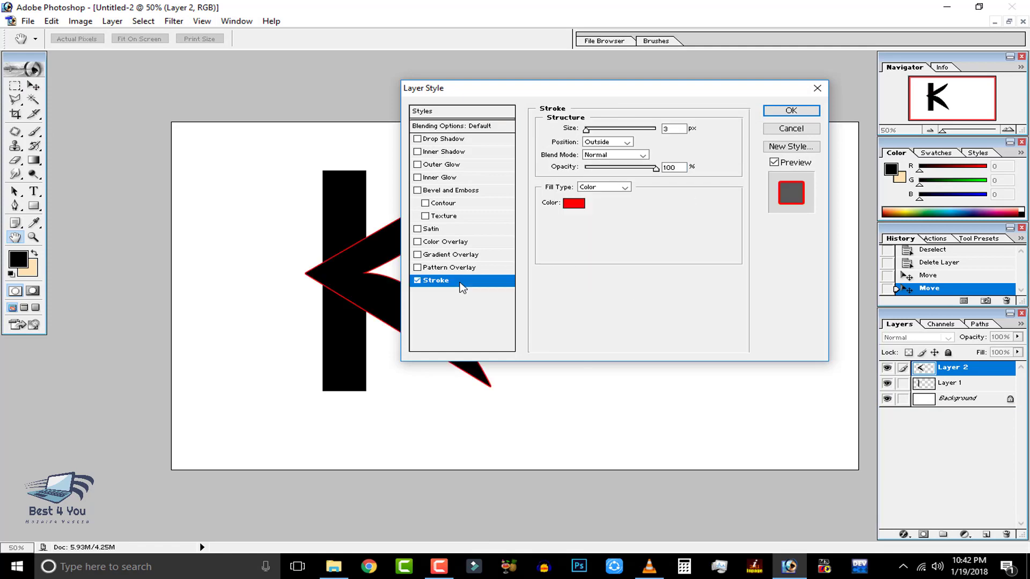
{"action": "left_click_drag", "start_coordinate": [520, 96], "coordinate": [693, 118]}
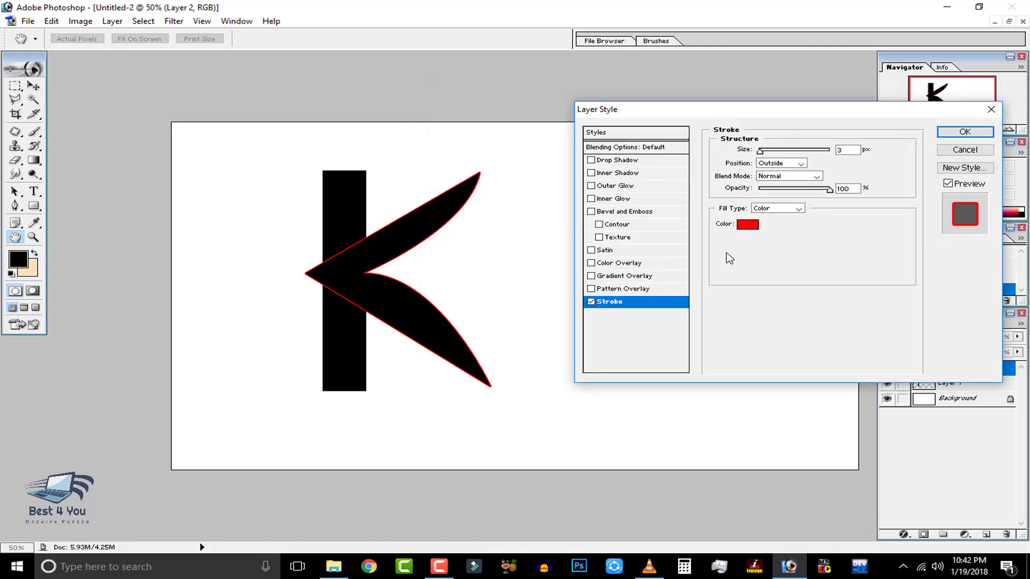
{"action": "left_click", "coordinate": [747, 224]}
{"action": "left_click", "coordinate": [626, 159]}
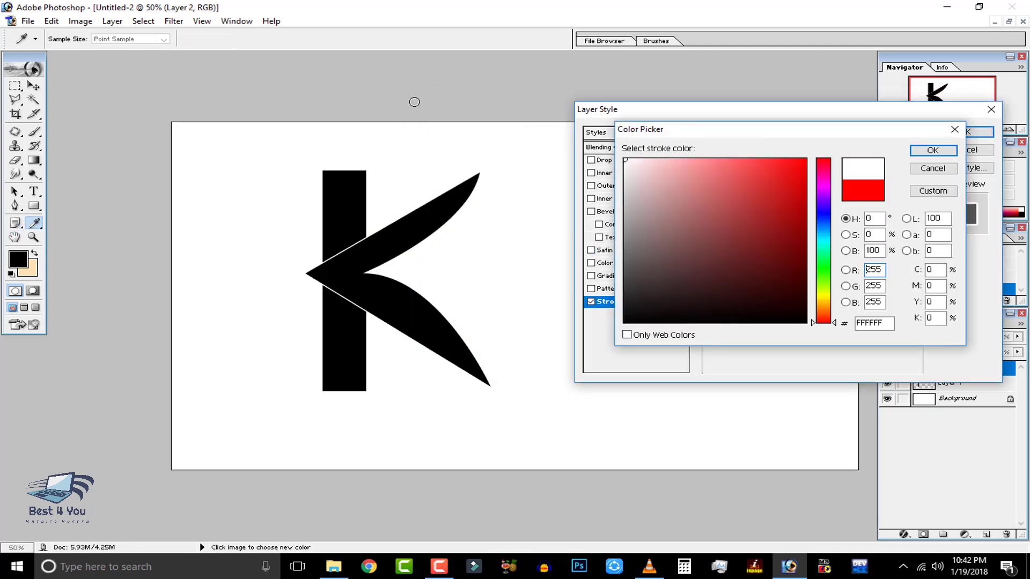
{"action": "left_click", "coordinate": [933, 151]}
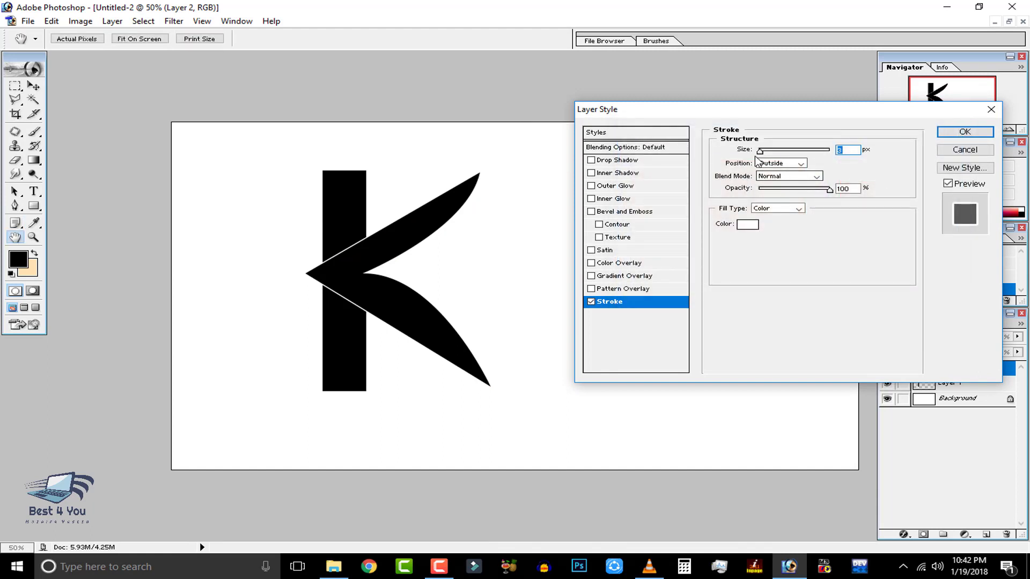
{"action": "left_click_drag", "start_coordinate": [761, 153], "coordinate": [769, 153]}
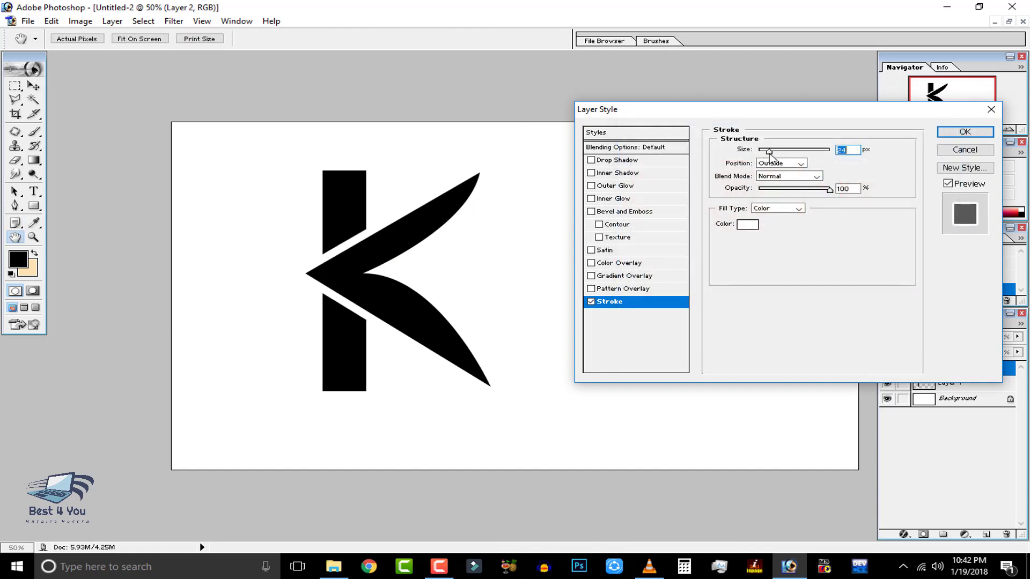
{"action": "left_click", "coordinate": [965, 132]}
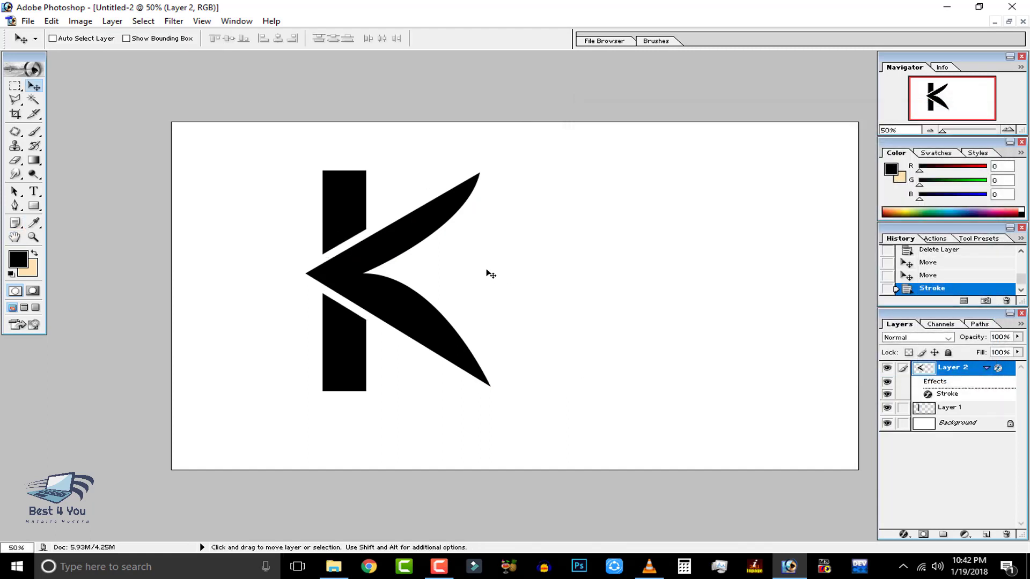
{"action": "left_click_drag", "start_coordinate": [383, 304], "coordinate": [391, 306]}
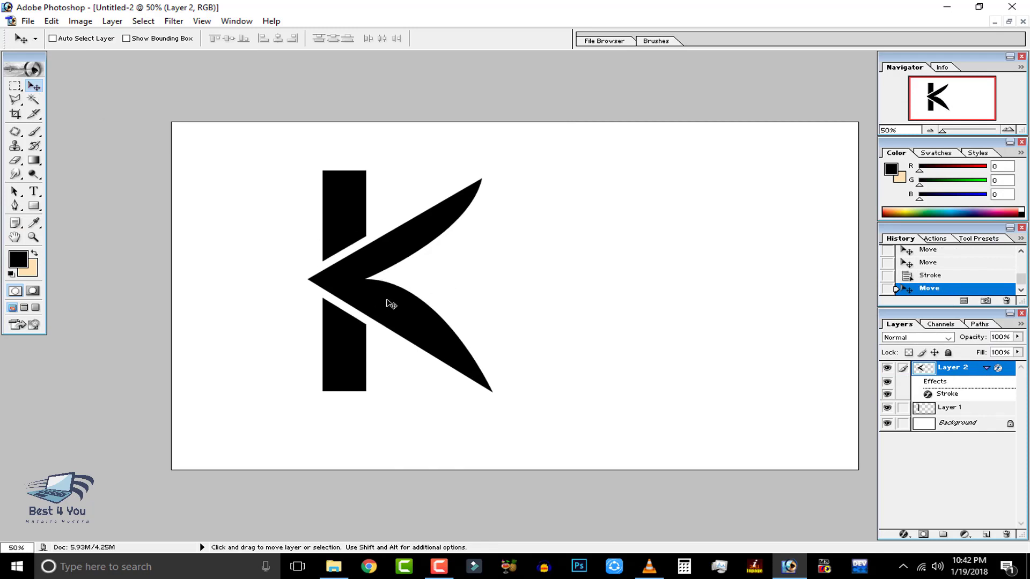
Distort Layer 2's arrow corners with Free Transform so the tips angle inward, and commit.
{"action": "left_click", "coordinate": [52, 20]}
{"action": "left_click", "coordinate": [110, 256]}
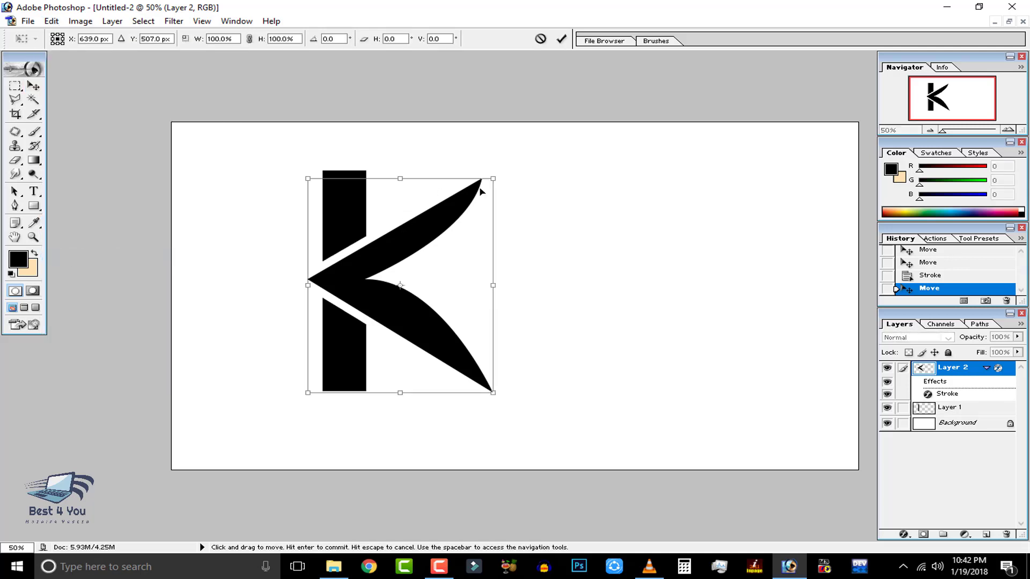
{"action": "left_click_drag", "start_coordinate": [493, 178], "coordinate": [520, 165]}
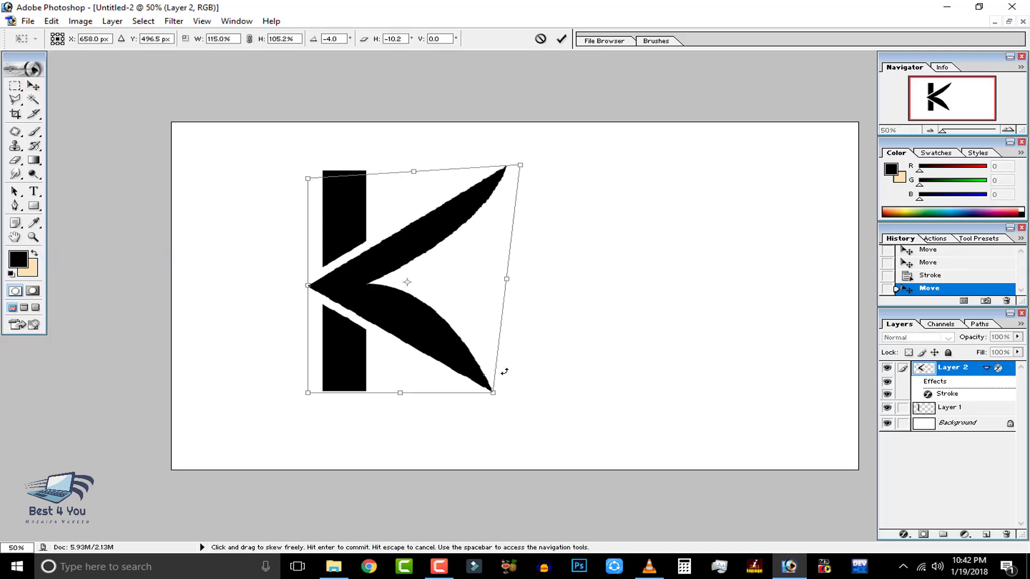
{"action": "left_click_drag", "start_coordinate": [493, 393], "coordinate": [496, 402]}
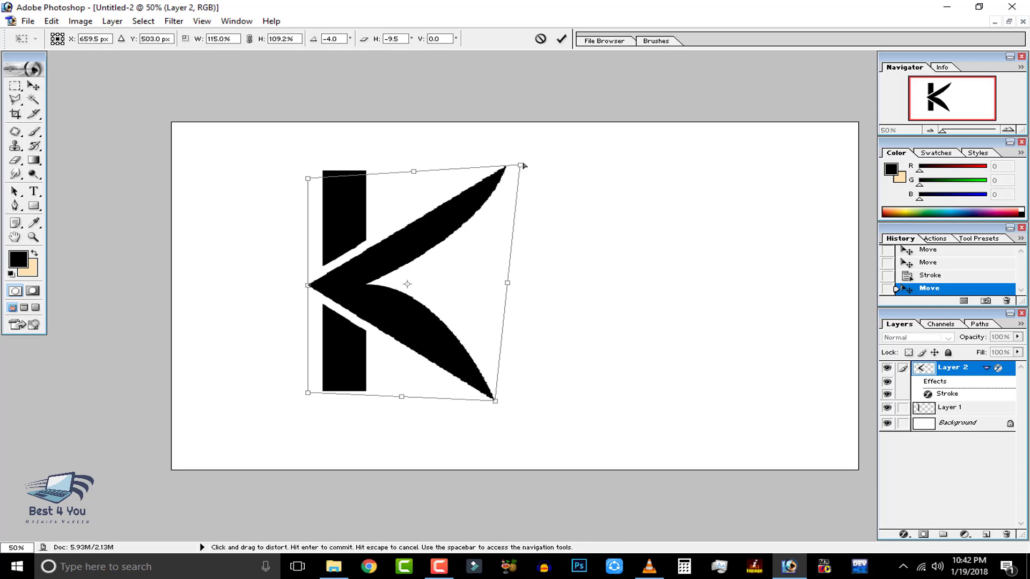
{"action": "mouse_move", "coordinate": [521, 166]}
{"action": "left_mouse_down"}
{"action": "mouse_move", "coordinate": [595, 492]}
{"action": "mouse_move", "coordinate": [555, 192]}
{"action": "mouse_move", "coordinate": [584, 192]}
{"action": "mouse_move", "coordinate": [521, 165]}
{"action": "left_mouse_up"}
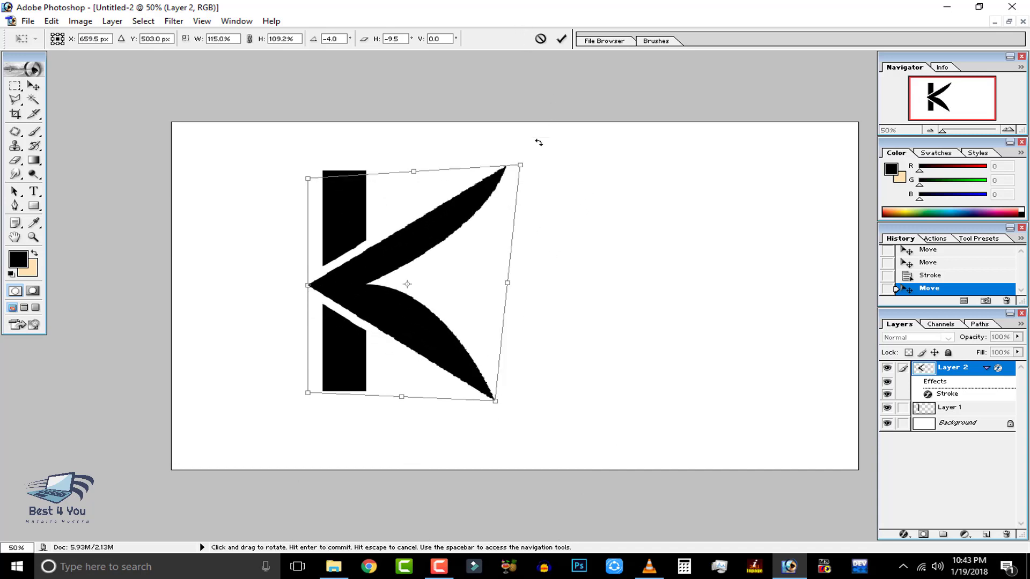
{"action": "left_click_drag", "start_coordinate": [500, 407], "coordinate": [496, 407]}
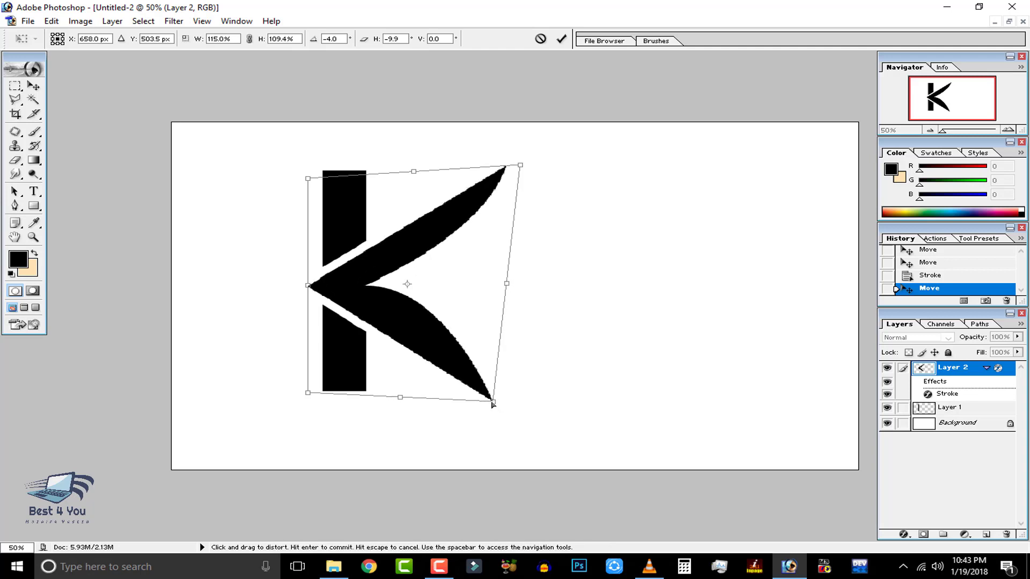
{"action": "mouse_move", "coordinate": [306, 179]}
{"action": "left_mouse_down"}
{"action": "mouse_move", "coordinate": [296, 180]}
{"action": "mouse_move", "coordinate": [309, 182]}
{"action": "left_mouse_up"}
{"action": "left_click", "coordinate": [561, 39]}
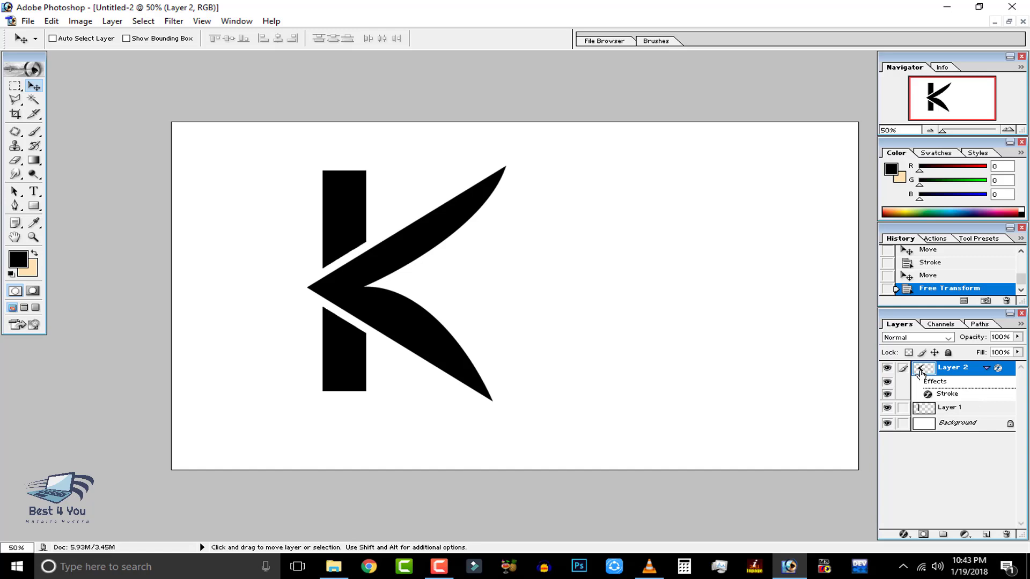
Zoom to 100% on the K's joint and hide the background to show transparency.
{"action": "left_click", "coordinate": [18, 102]}
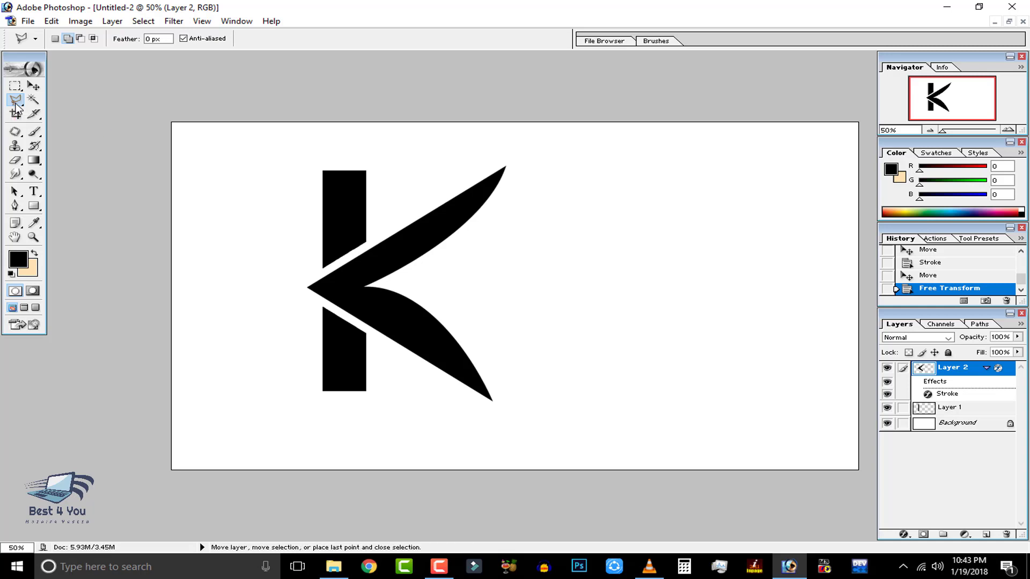
{"action": "key", "text": "ctrl+alt+0"}
{"action": "left_click_drag", "start_coordinate": [231, 230], "coordinate": [416, 260]}
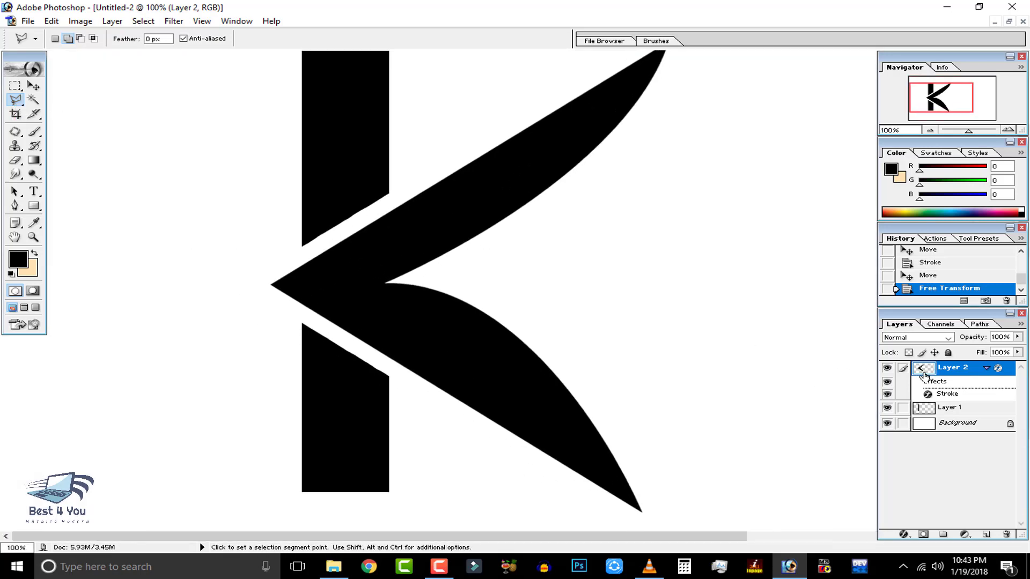
{"action": "left_click", "coordinate": [886, 368]}
{"action": "left_click", "coordinate": [887, 423]}
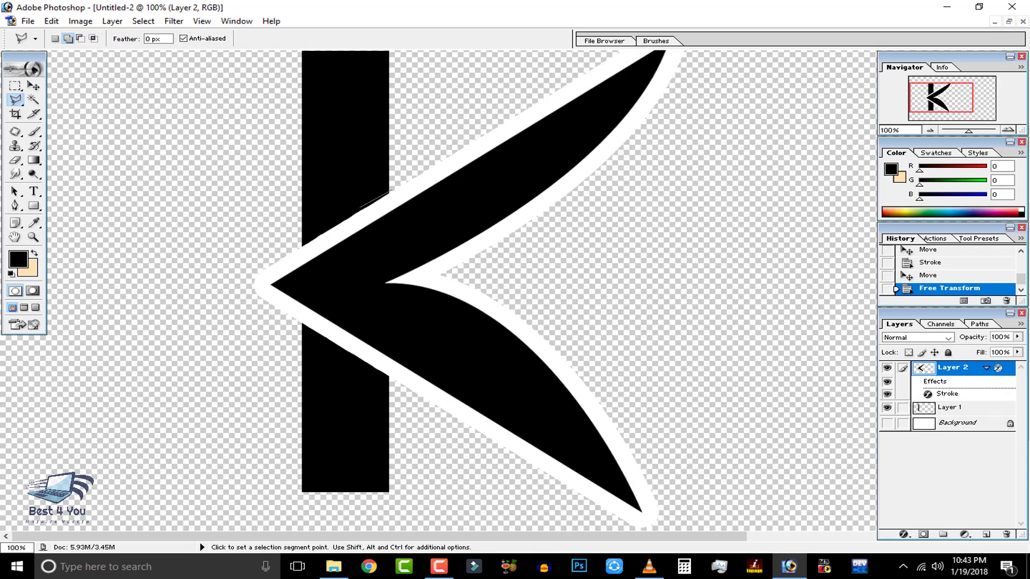
Draw a polygonal lasso selection around the arrow's point, undoing a mistaken cut.
{"action": "left_click", "coordinate": [294, 248]}
{"action": "left_click", "coordinate": [278, 259]}
{"action": "left_click", "coordinate": [196, 292]}
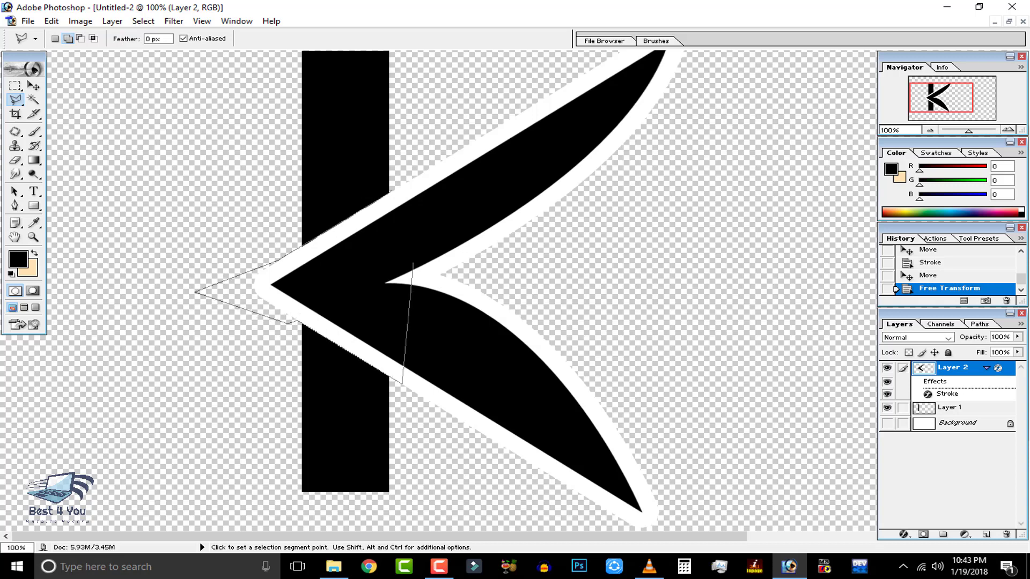
{"action": "double_click", "coordinate": [412, 263]}
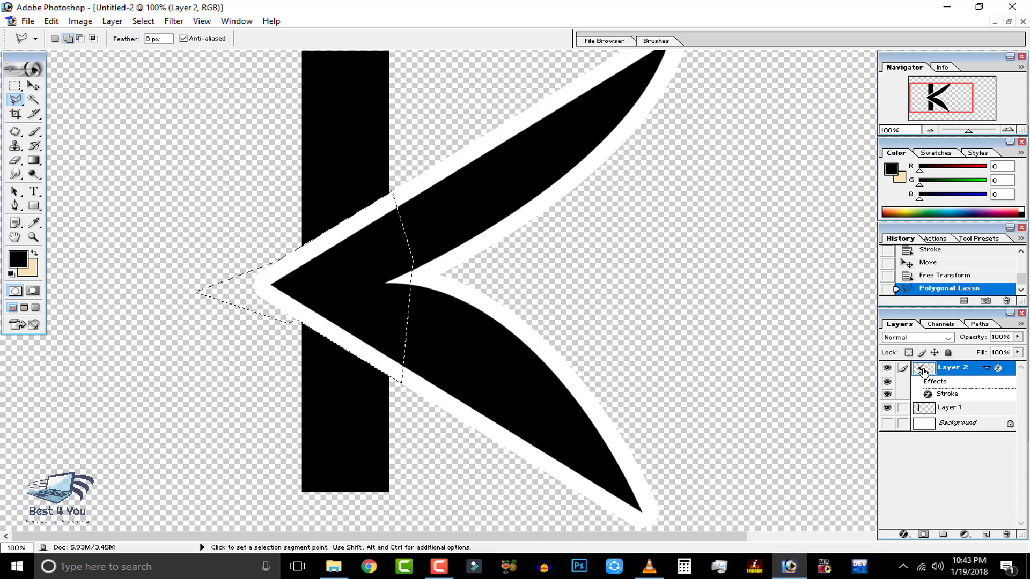
{"action": "key", "text": "ctrl+x"}
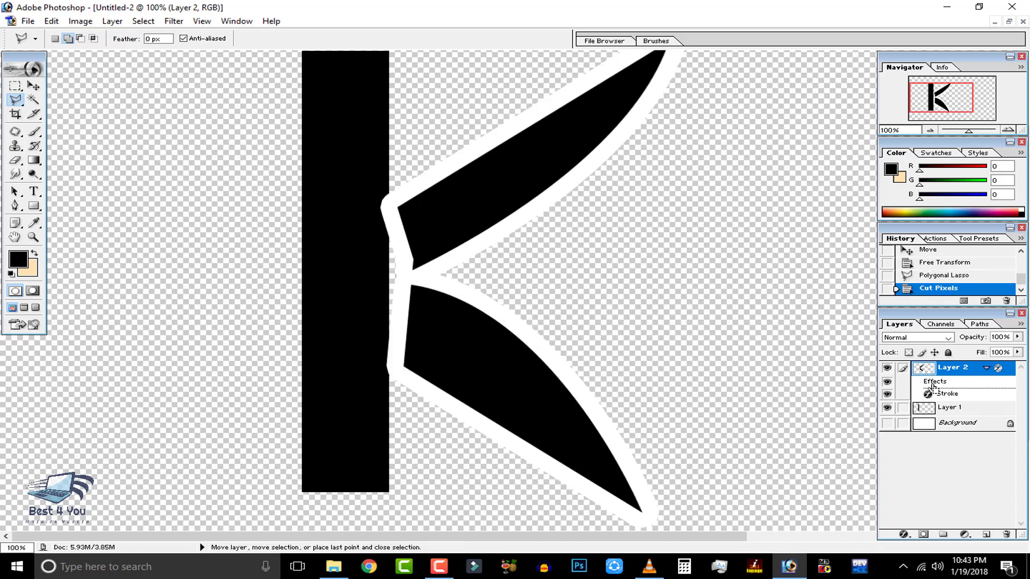
{"action": "key", "text": "ctrl+z"}
Cut the selected area out of Layer 1's vertical bar and reshow the background.
{"action": "left_click", "coordinate": [949, 409]}
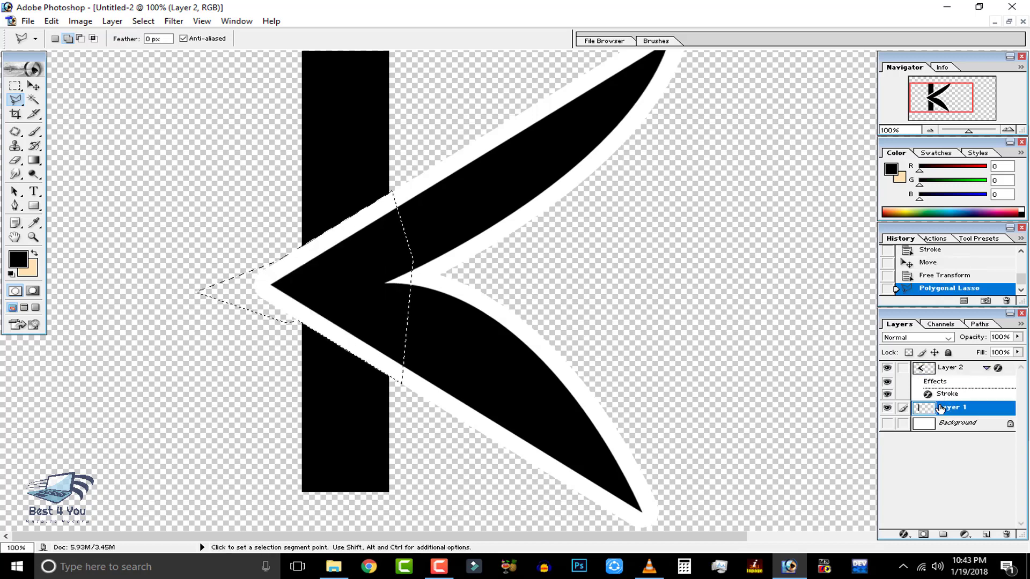
{"action": "left_click", "coordinate": [887, 408]}
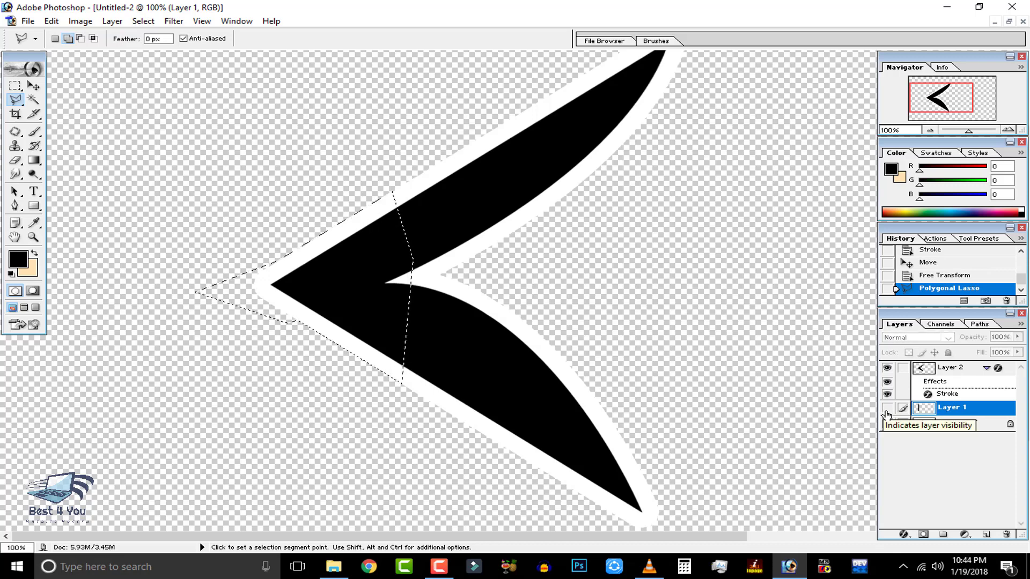
{"action": "left_click", "coordinate": [887, 408]}
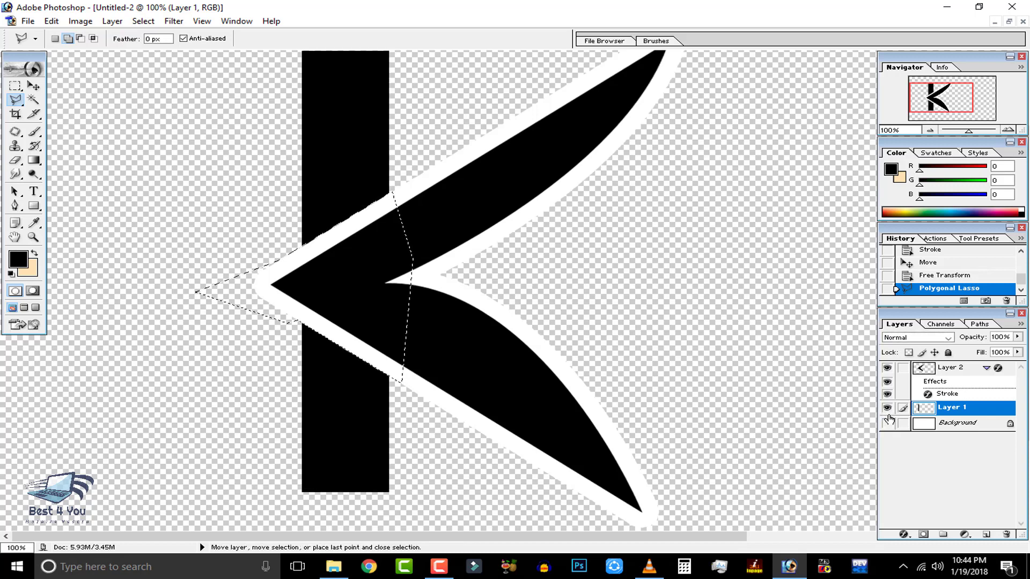
{"action": "key", "text": "ctrl+x"}
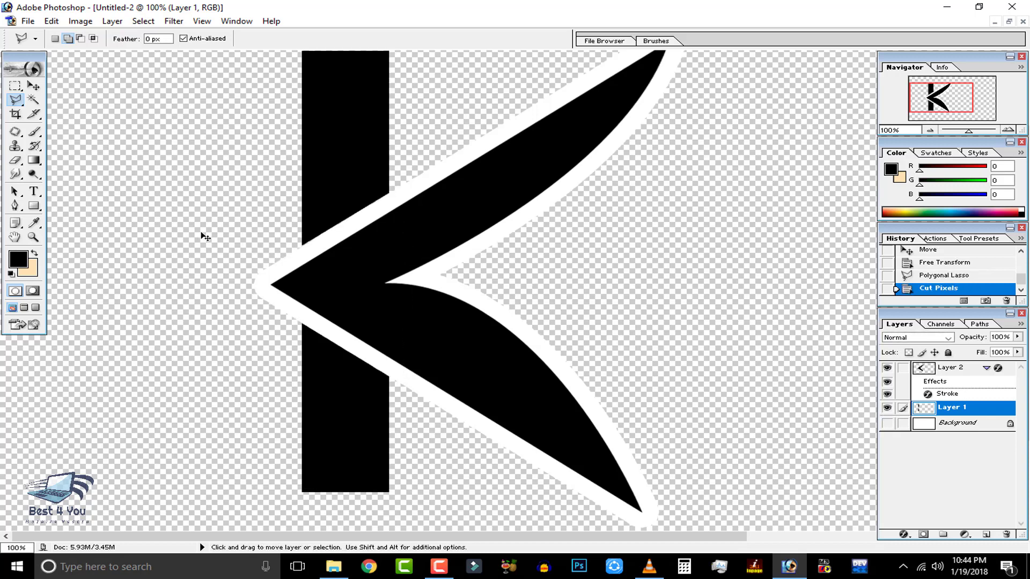
{"action": "left_click", "coordinate": [887, 423]}
Uncheck the Stroke effect in Layer 2's blending options.
{"action": "key", "text": "ctrl+minus"}
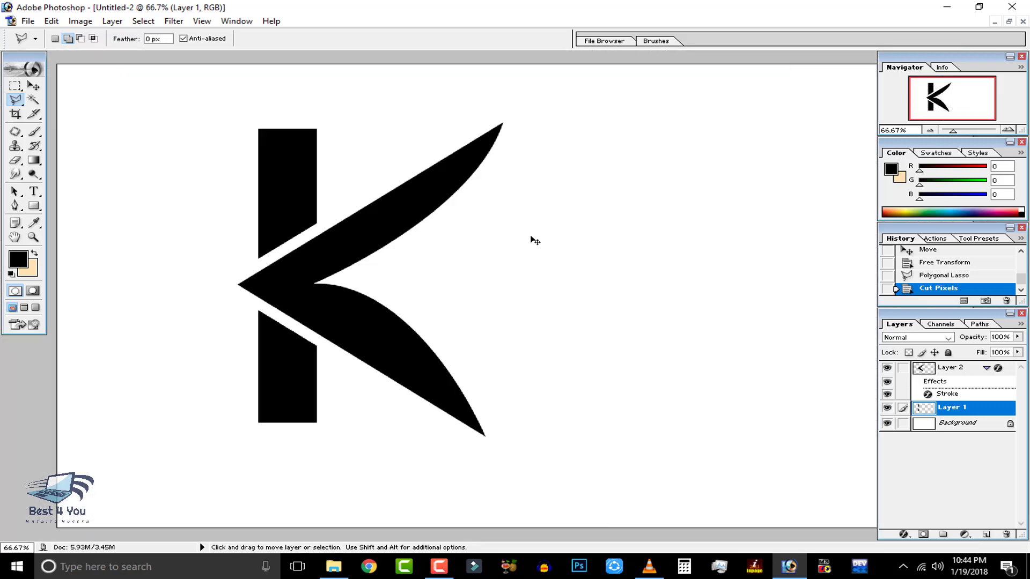
{"action": "key", "text": "ctrl+minus"}
{"action": "key", "text": "ctrl+plus"}
{"action": "key", "text": "ctrl+minus"}
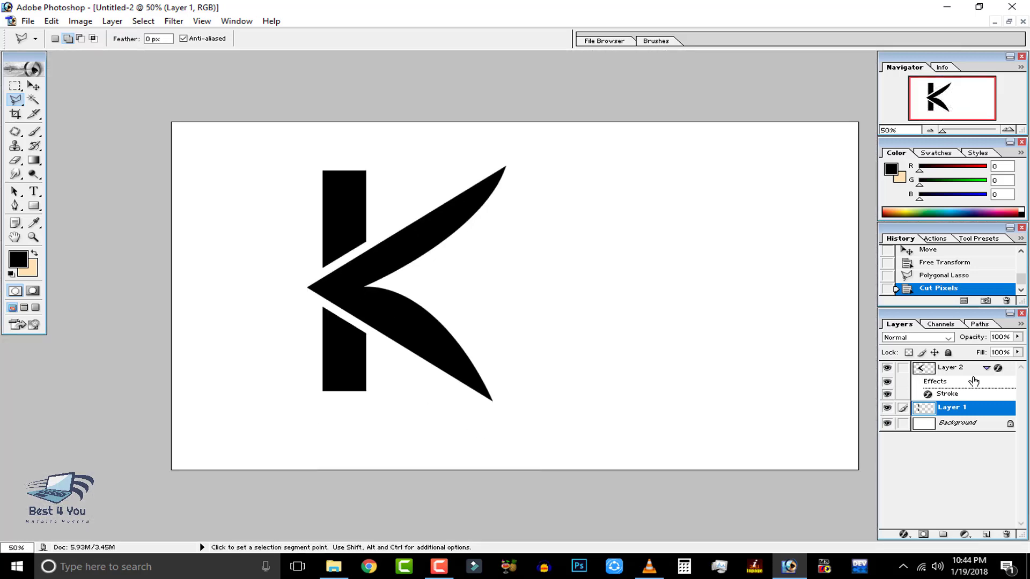
{"action": "left_click", "coordinate": [936, 375]}
{"action": "right_click", "coordinate": [936, 375]}
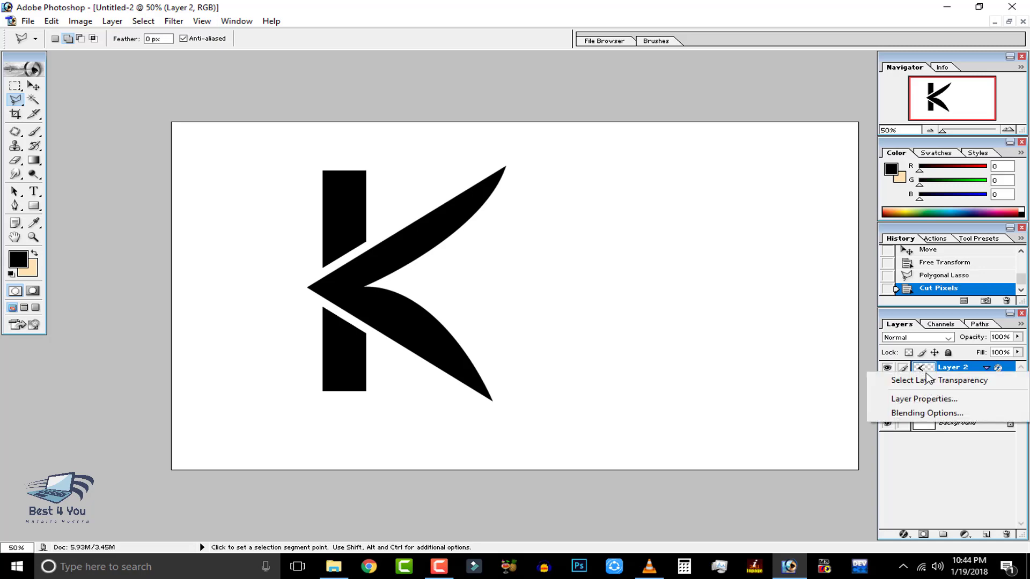
{"action": "left_click", "coordinate": [925, 416]}
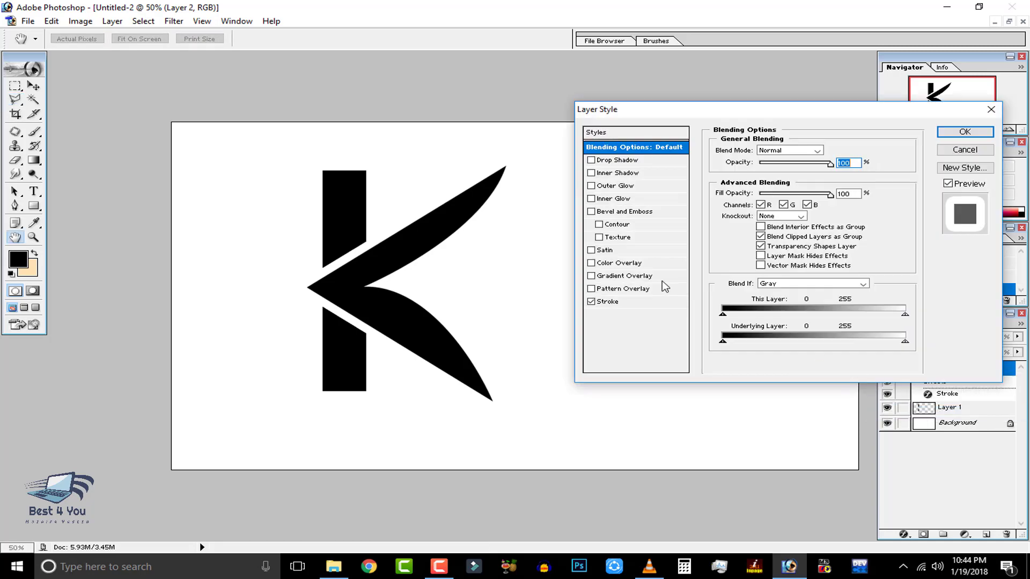
{"action": "left_click", "coordinate": [610, 302]}
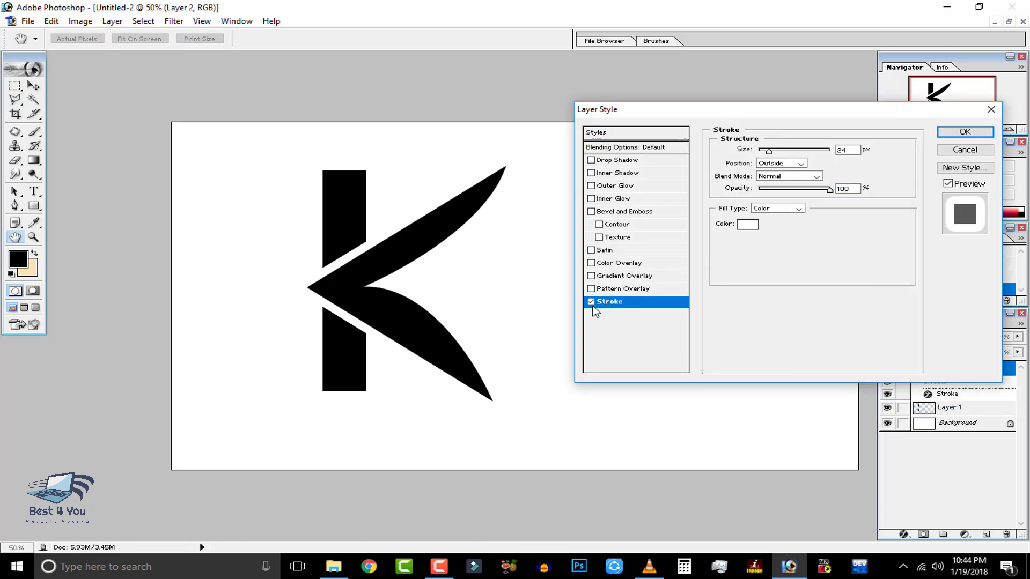
{"action": "left_click", "coordinate": [592, 301]}
{"action": "left_click", "coordinate": [963, 134]}
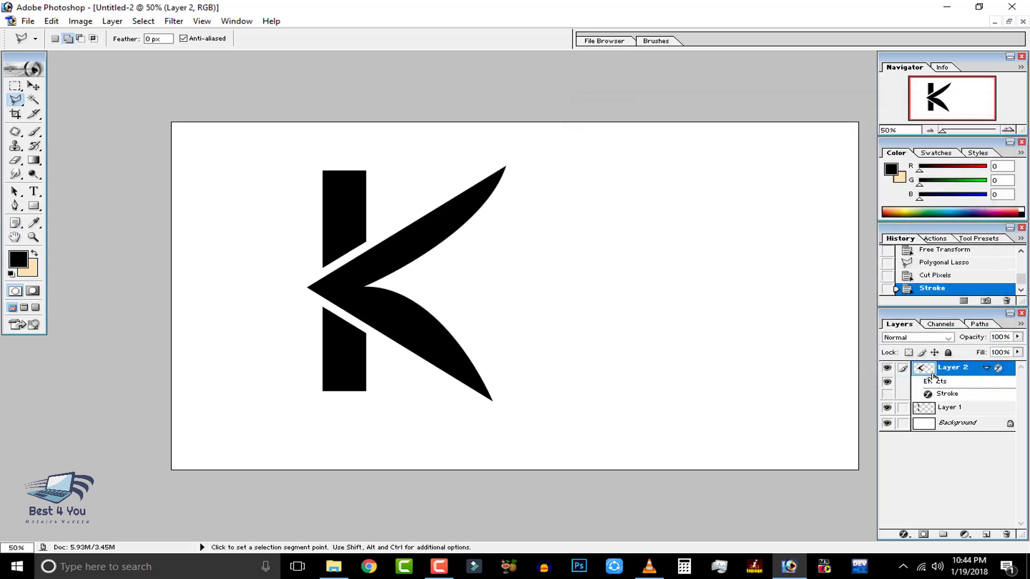
Check the K without the background, then hide the Stroke effect's visibility.
{"action": "left_click", "coordinate": [887, 424]}
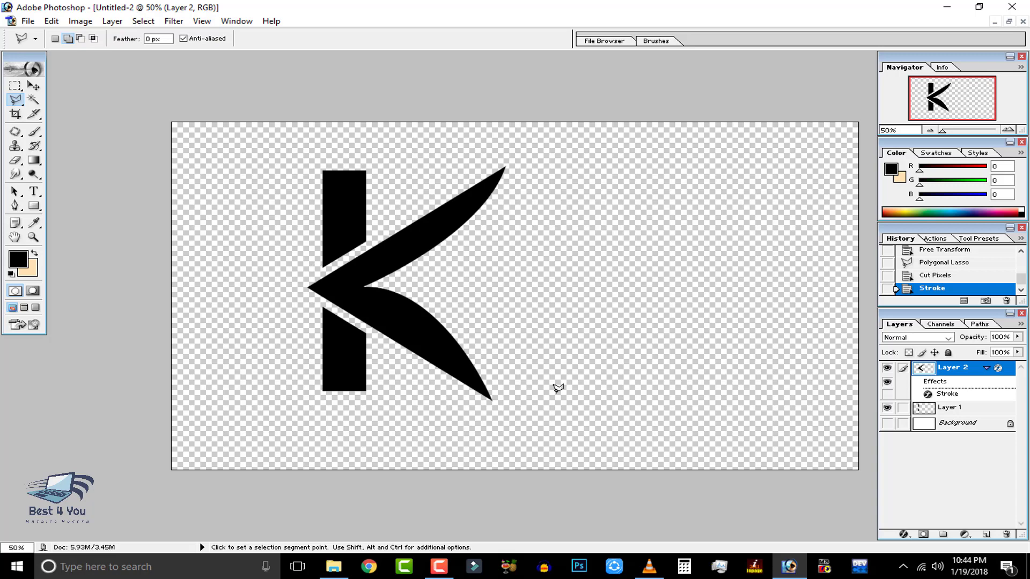
{"action": "left_click", "coordinate": [887, 424]}
{"action": "left_click", "coordinate": [885, 396]}
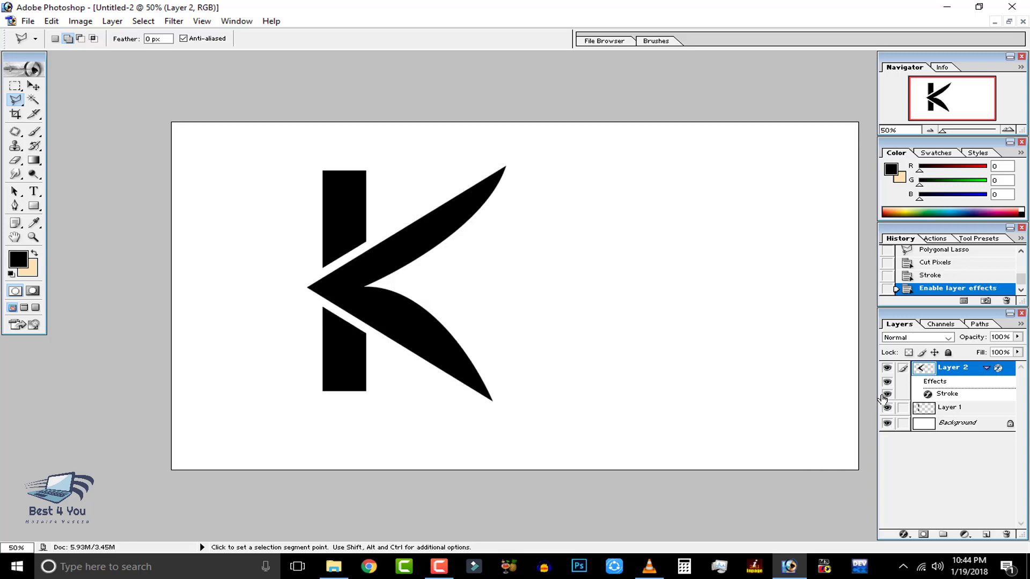
Add an empty Layer 3 above the K's arms, keep the cream background colour, and select Layer 1.
{"action": "left_click", "coordinate": [987, 534]}
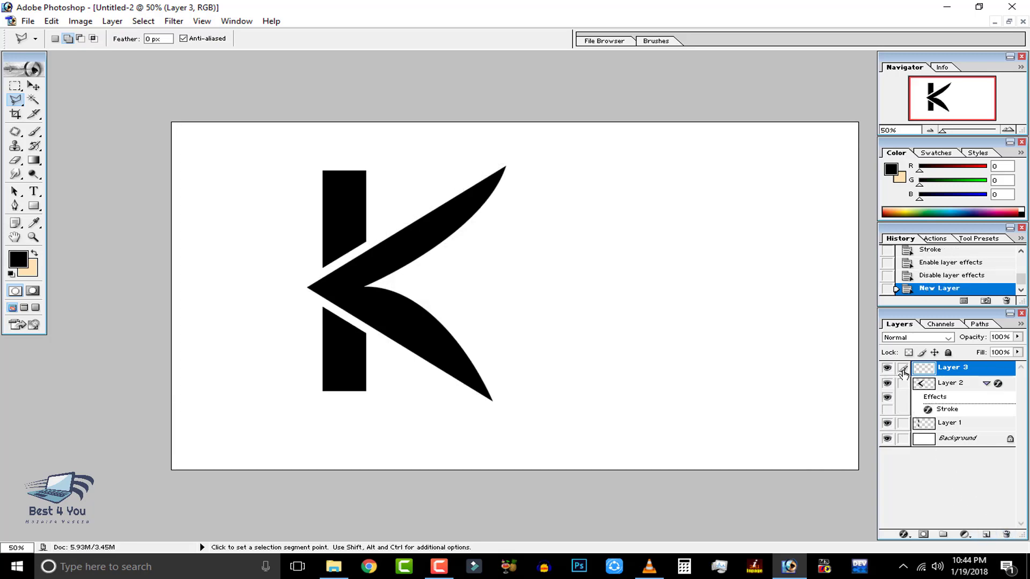
{"action": "left_click", "coordinate": [927, 441]}
{"action": "left_click", "coordinate": [34, 270]}
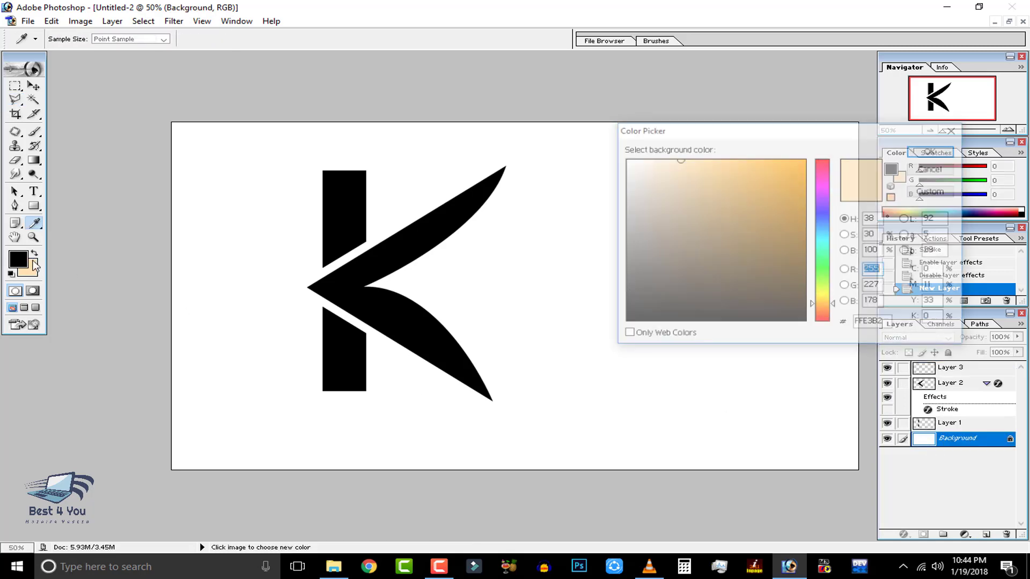
{"action": "key", "text": "Return"}
{"action": "key", "text": "l"}
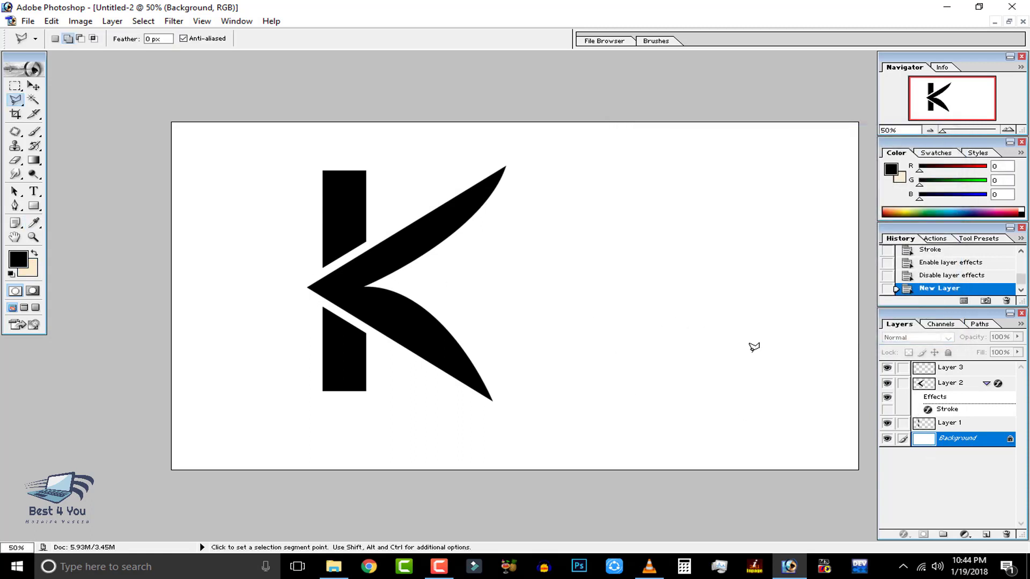
{"action": "left_click", "coordinate": [949, 370]}
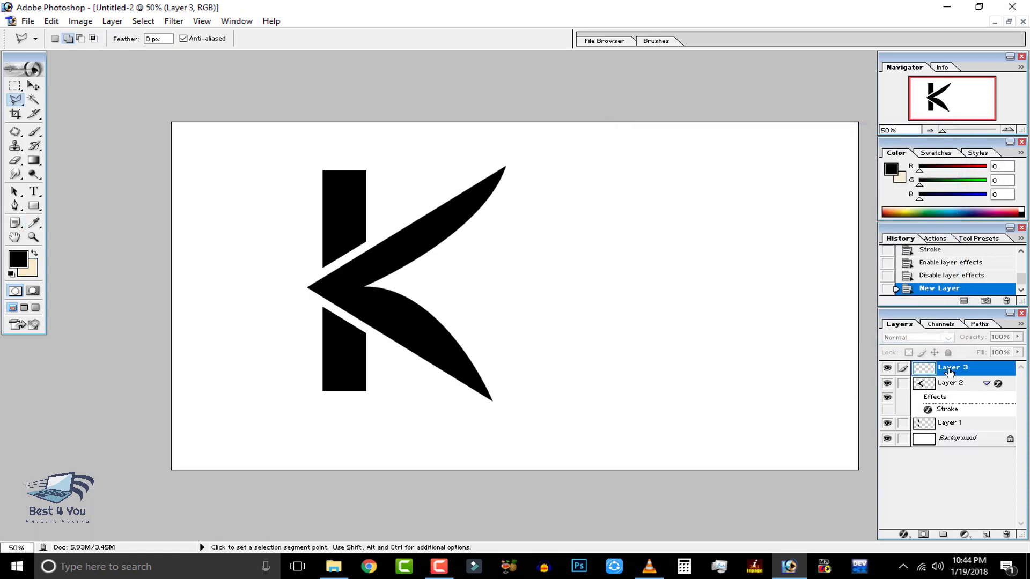
{"action": "left_click", "coordinate": [926, 423]}
{"action": "left_click", "coordinate": [886, 423]}
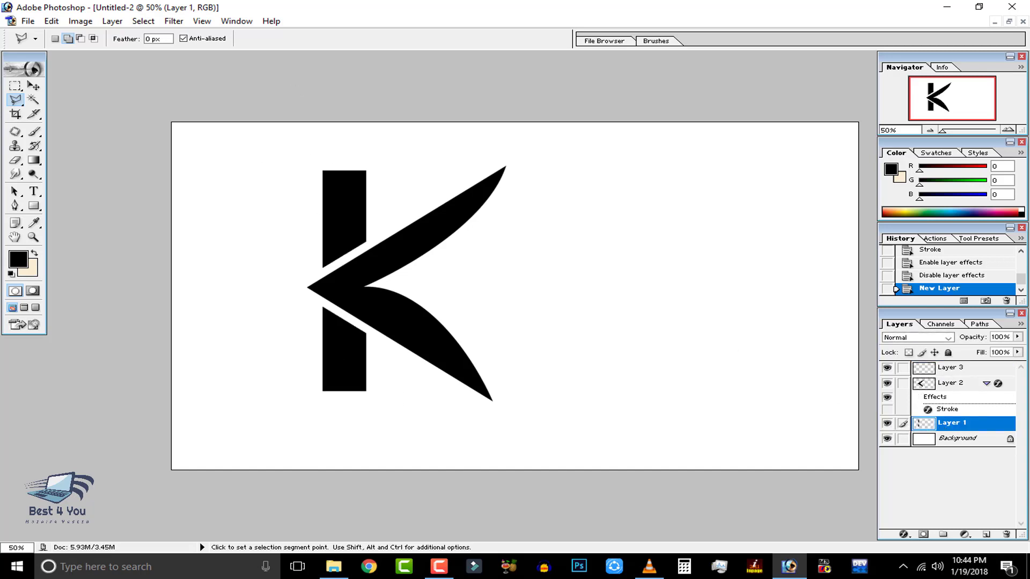
Open Layer 1's blending options and add a Gradient Overlay to the K's stem.
{"action": "key", "text": "Escape"}
{"action": "left_click", "coordinate": [34, 86]}
{"action": "right_click", "coordinate": [919, 427]}
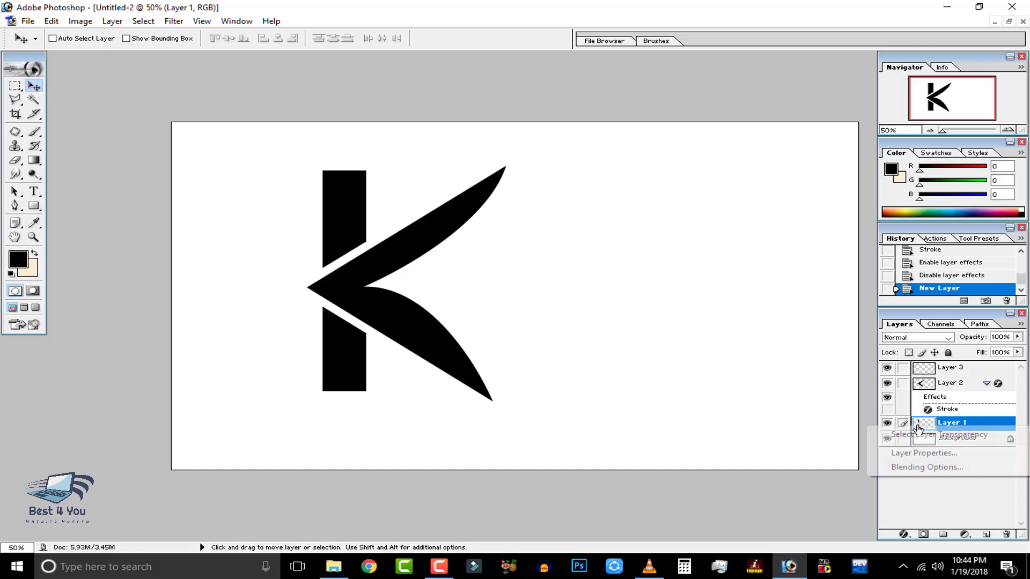
{"action": "key", "text": "h"}
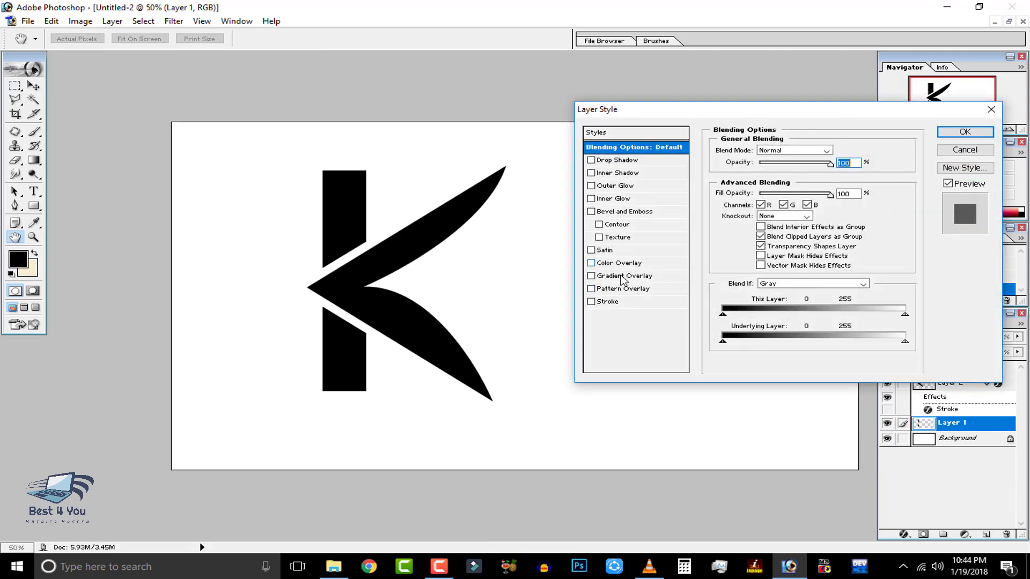
{"action": "left_click", "coordinate": [617, 302]}
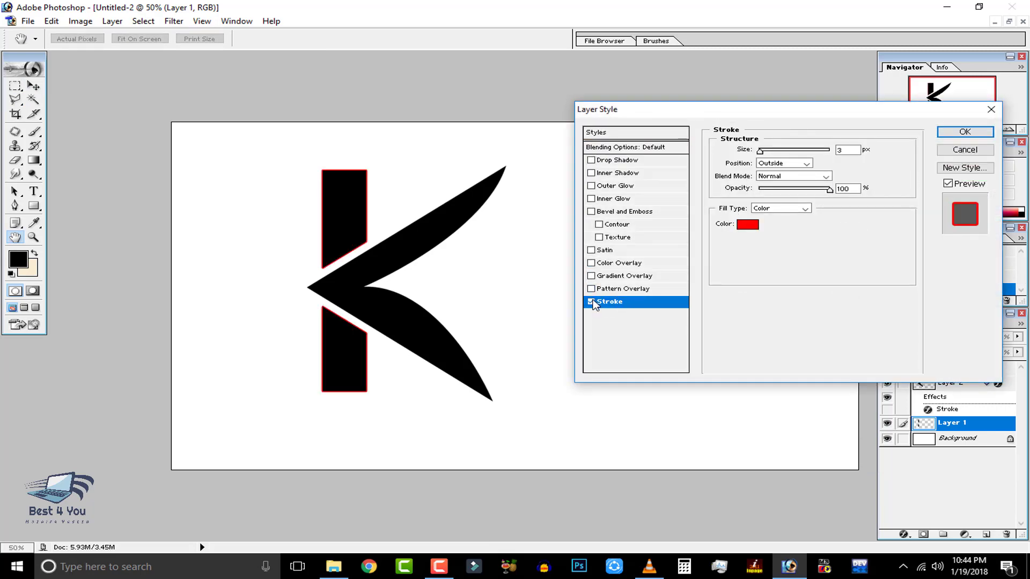
{"action": "left_click", "coordinate": [592, 302]}
{"action": "left_click", "coordinate": [611, 276]}
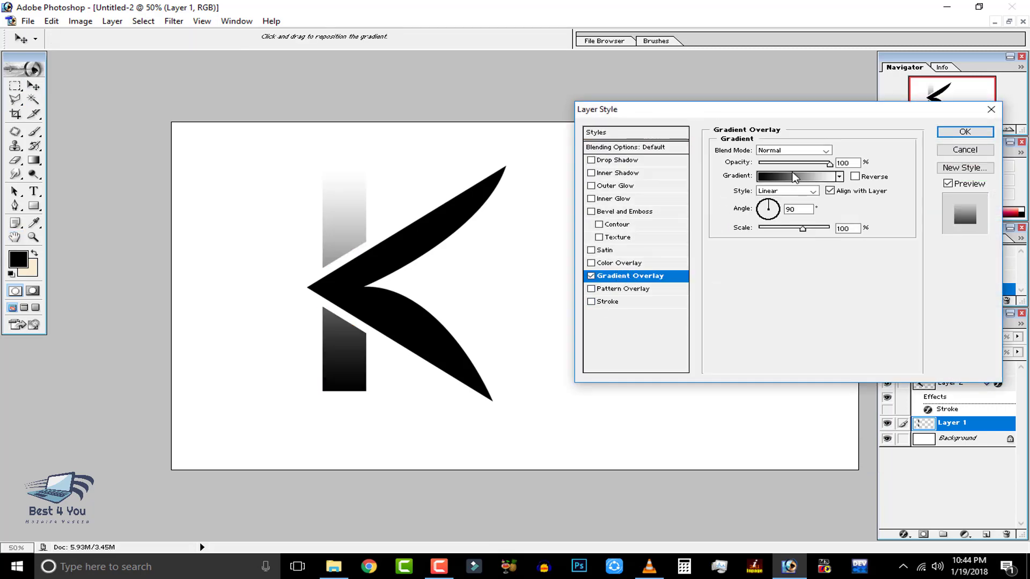
{"action": "left_click", "coordinate": [794, 177]}
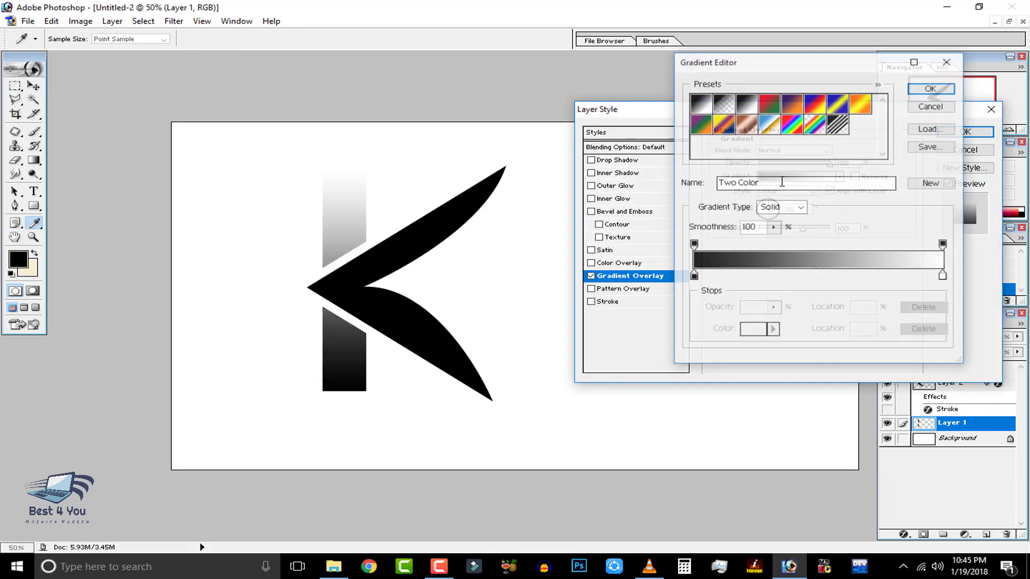
Set the gradient's left stop to dark purple.
{"action": "left_click", "coordinate": [693, 277]}
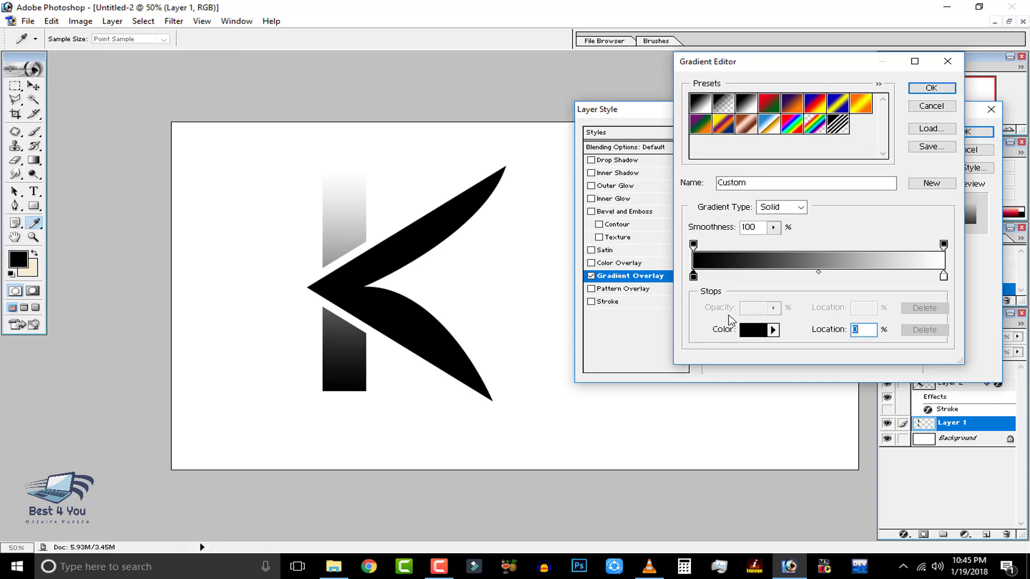
{"action": "left_click", "coordinate": [754, 330]}
{"action": "left_click", "coordinate": [823, 187]}
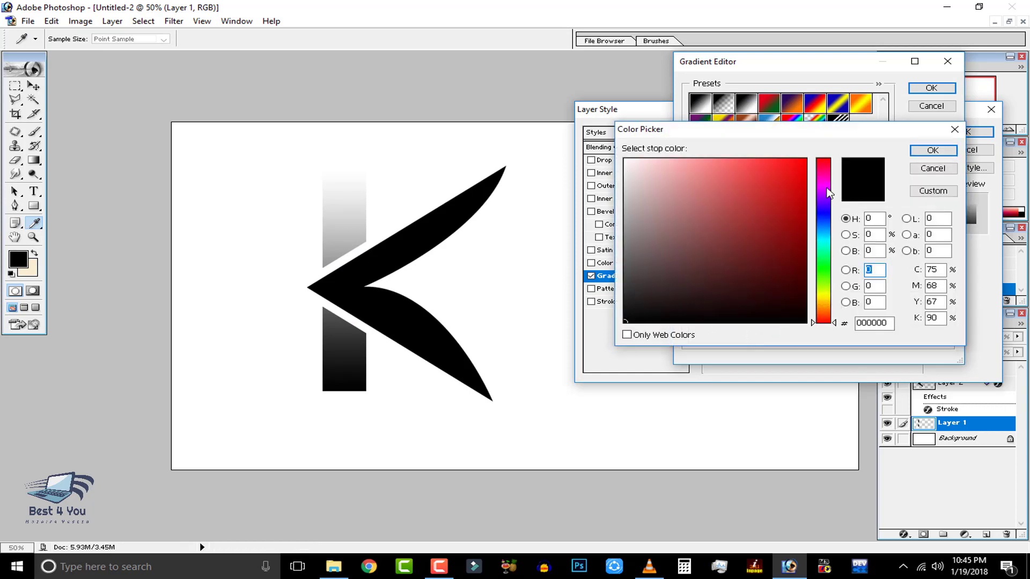
{"action": "mouse_move", "coordinate": [796, 186]}
{"action": "left_mouse_down"}
{"action": "mouse_move", "coordinate": [804, 282]}
{"action": "mouse_move", "coordinate": [807, 252]}
{"action": "left_mouse_up"}
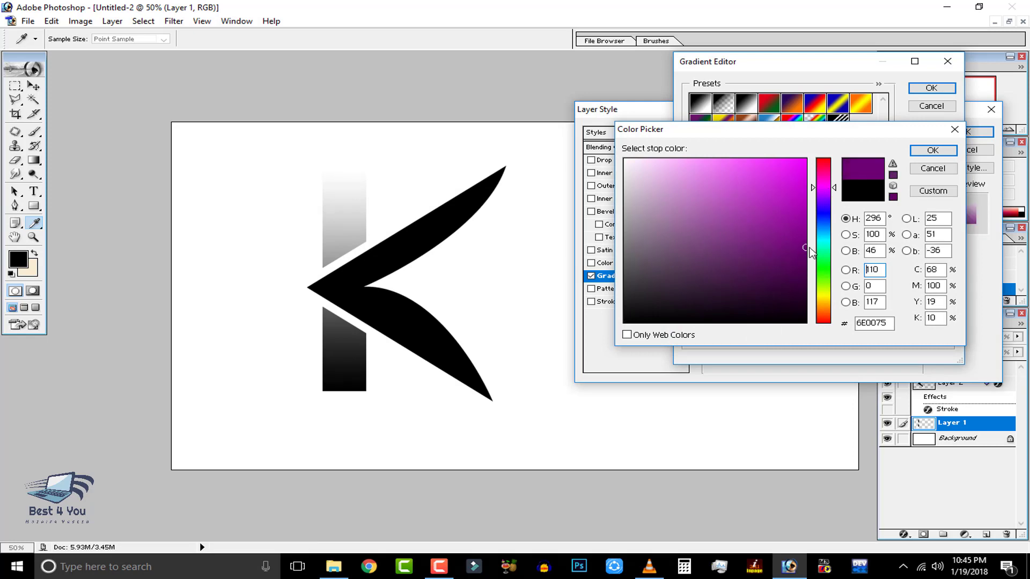
{"action": "left_click", "coordinate": [928, 154]}
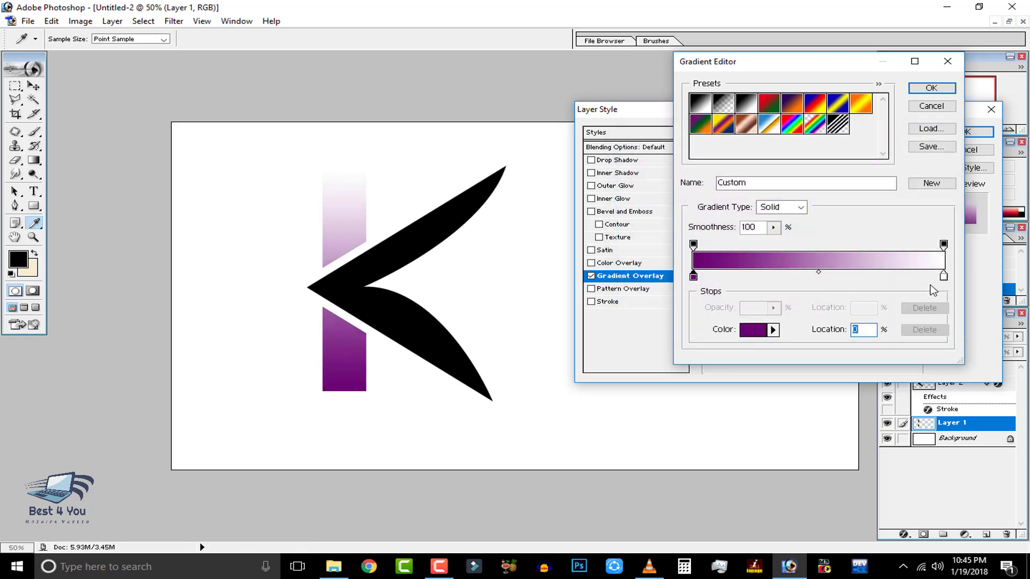
Set the right stop to light pink and apply the purple-to-pink overlay to the stem.
{"action": "left_click", "coordinate": [944, 275]}
{"action": "left_click", "coordinate": [757, 330]}
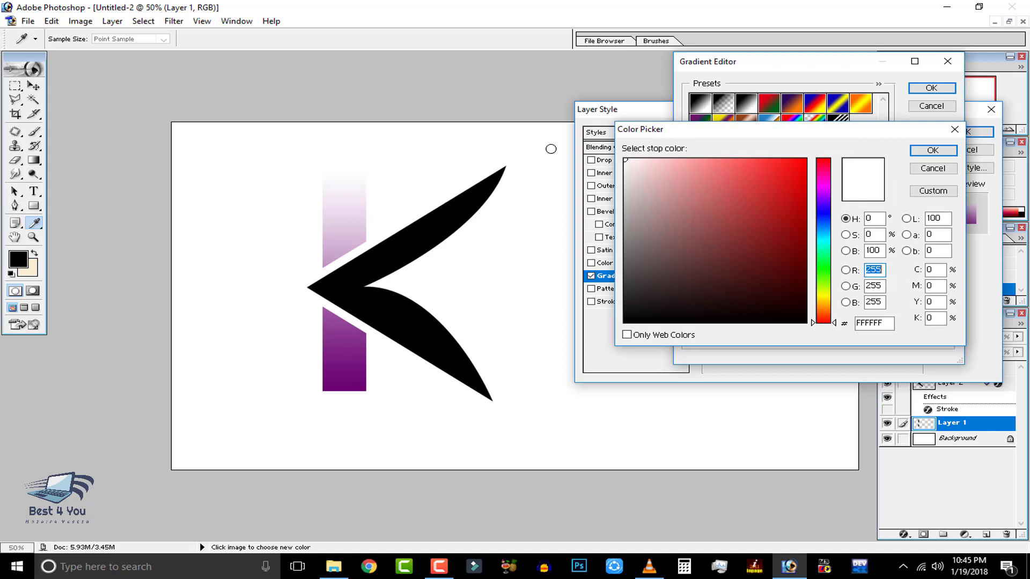
{"action": "left_click", "coordinate": [671, 159]}
{"action": "left_click", "coordinate": [823, 184]}
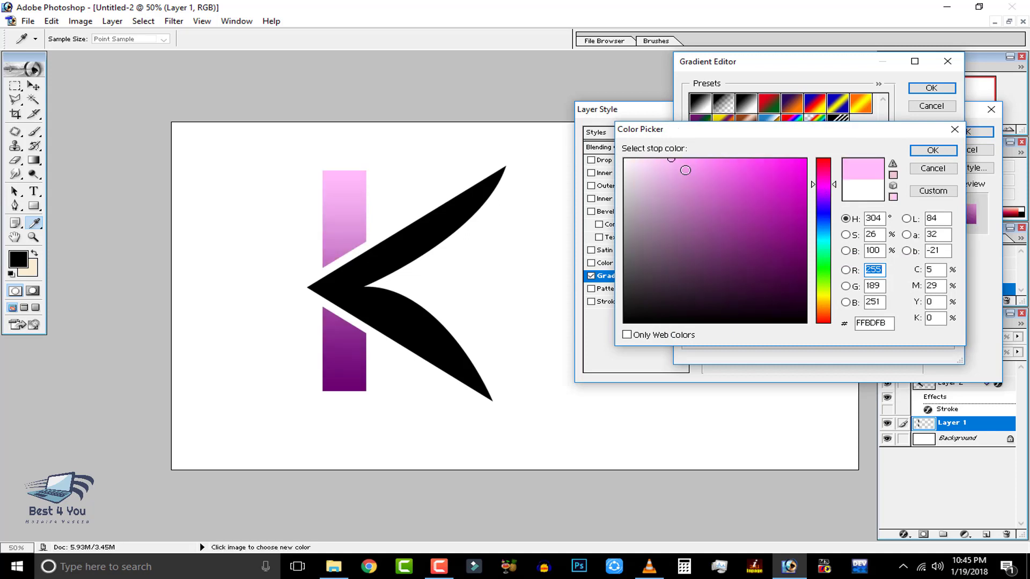
{"action": "left_click_drag", "start_coordinate": [703, 170], "coordinate": [705, 158]}
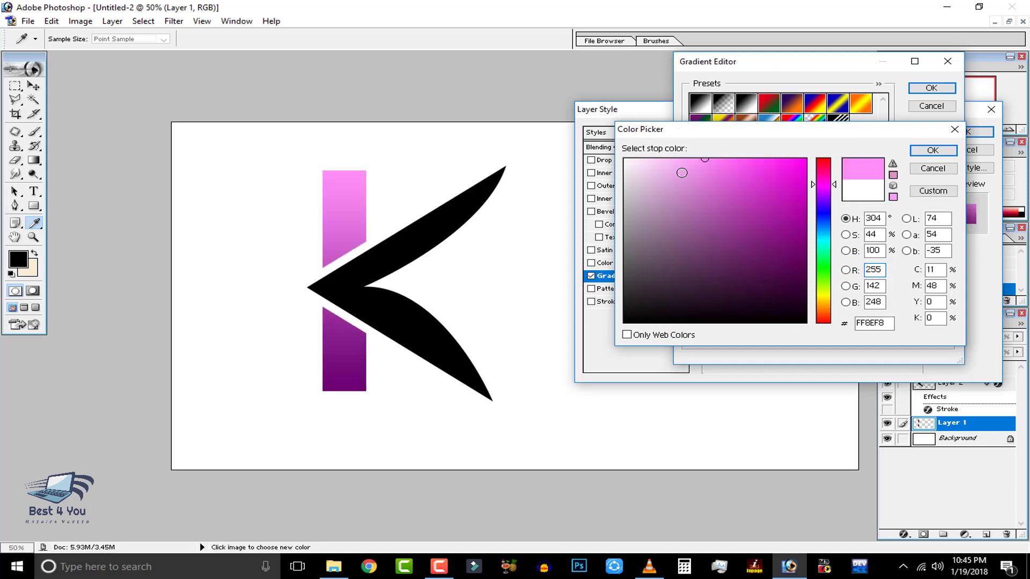
{"action": "left_click", "coordinate": [933, 151]}
{"action": "left_click", "coordinate": [932, 88]}
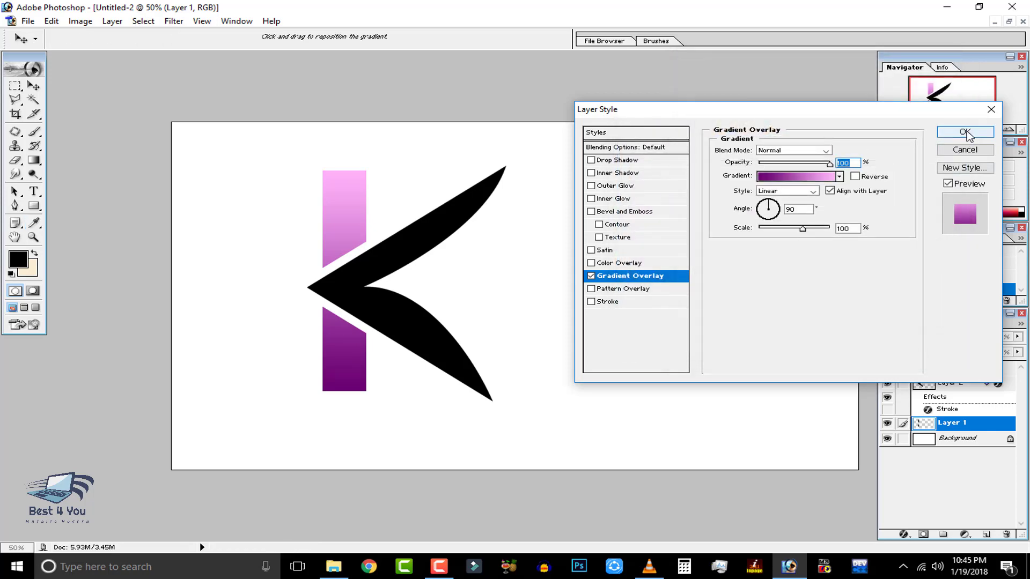
{"action": "left_click", "coordinate": [974, 132]}
Open Layer 2's layer style settings and close all the Photoshop help tabs in Edge.
{"action": "left_click", "coordinate": [954, 384]}
{"action": "right_click", "coordinate": [954, 384]}
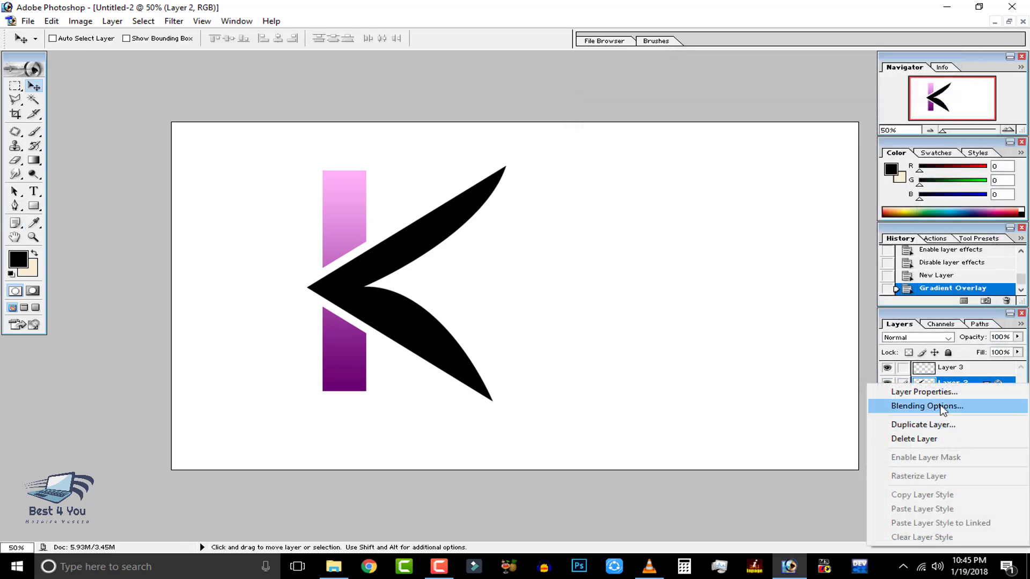
{"action": "key", "text": "Escape"}
{"action": "key", "text": "h"}
{"action": "double_click", "coordinate": [971, 384]}
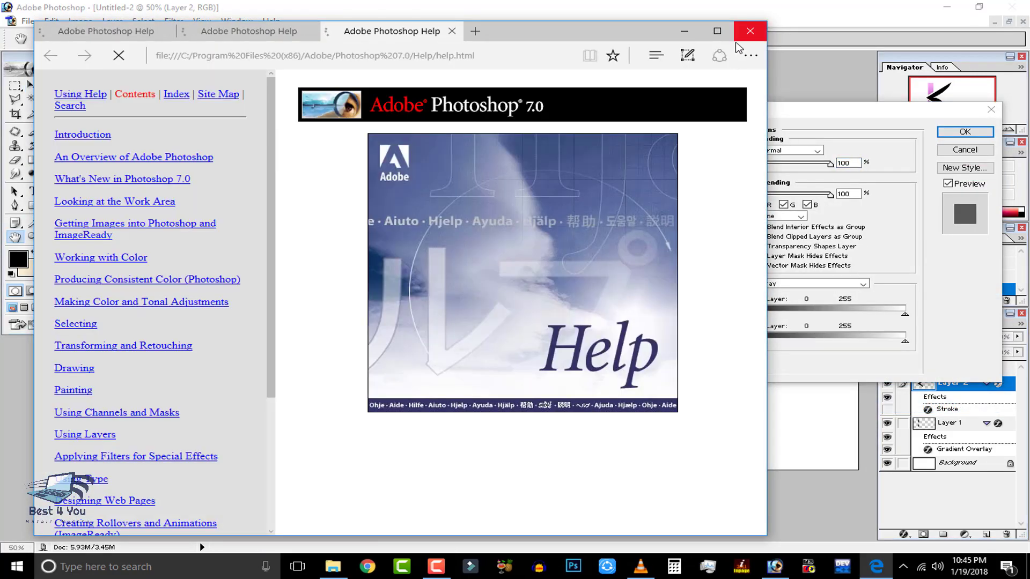
{"action": "left_click", "coordinate": [746, 32]}
{"action": "left_click", "coordinate": [348, 316]}
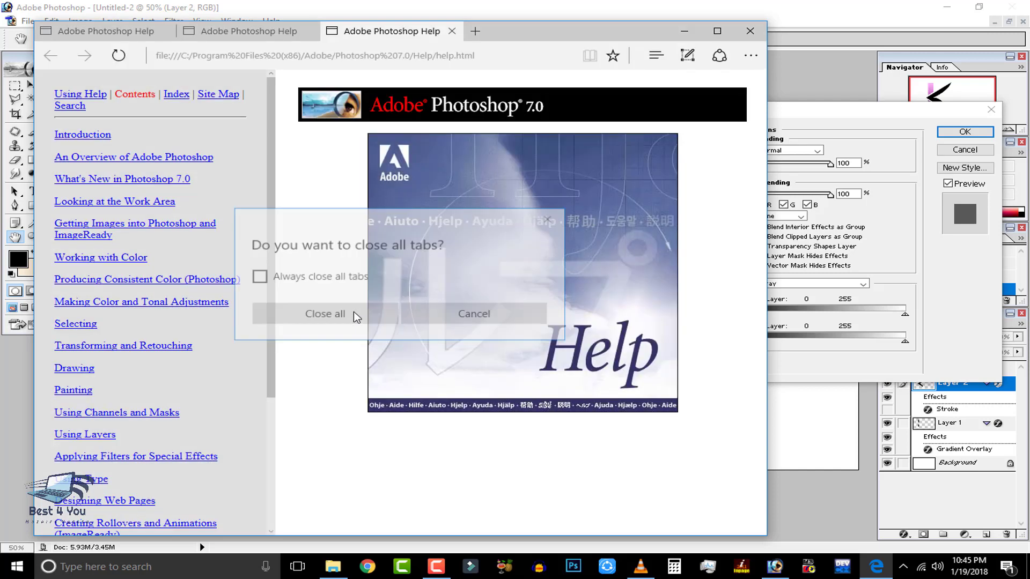
Add a Gradient Overlay to the K's arms with a deep purple start stop.
{"action": "left_click", "coordinate": [627, 277]}
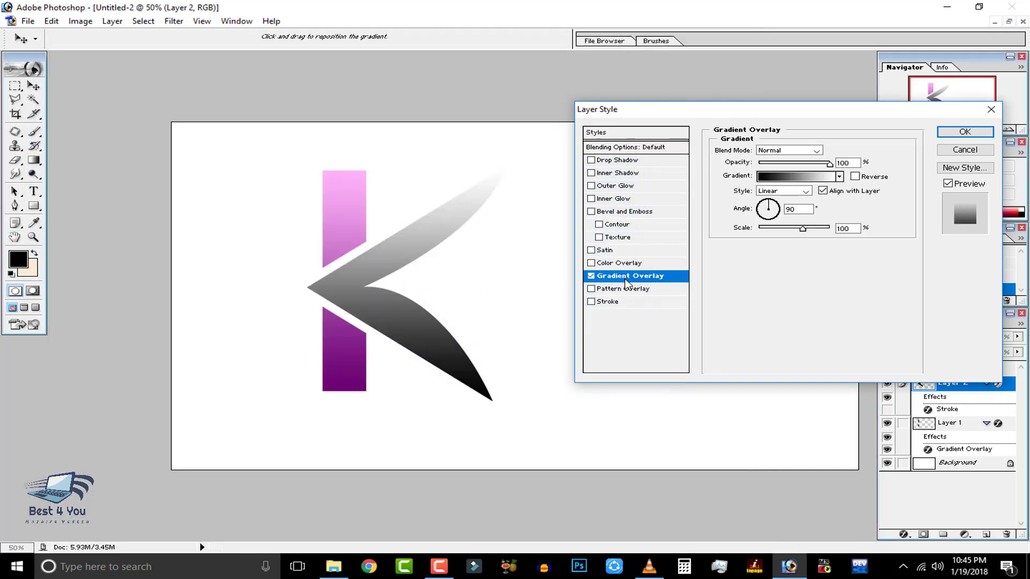
{"action": "left_click", "coordinate": [791, 177]}
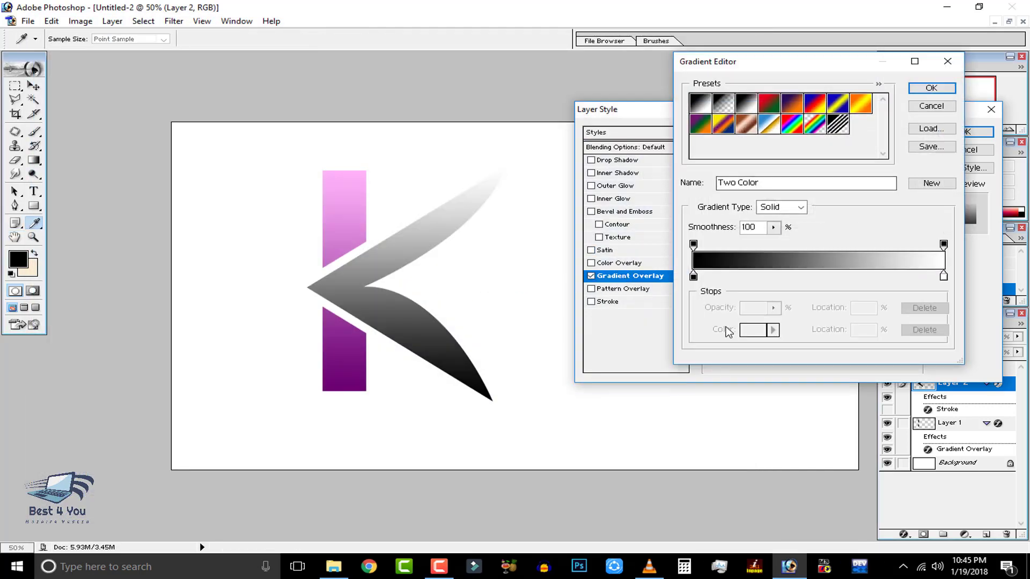
{"action": "left_click", "coordinate": [693, 275]}
{"action": "left_click", "coordinate": [754, 330]}
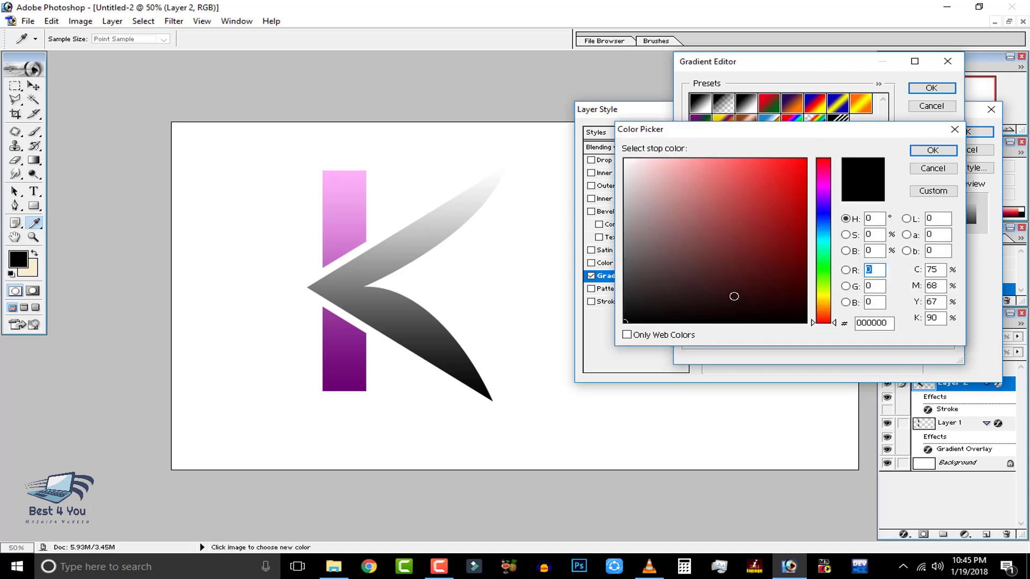
{"action": "left_click", "coordinate": [351, 368]}
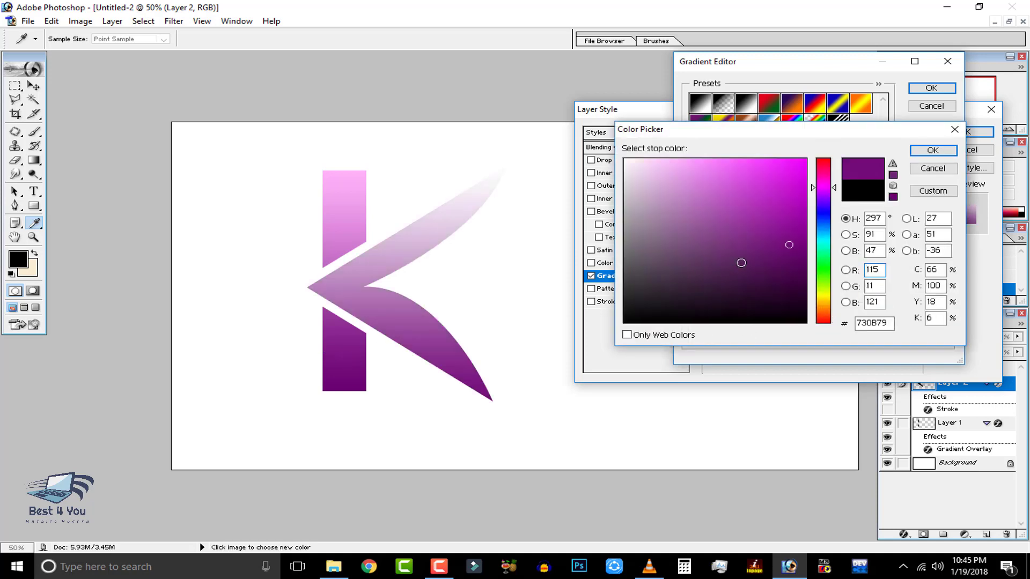
{"action": "left_click", "coordinate": [801, 272]}
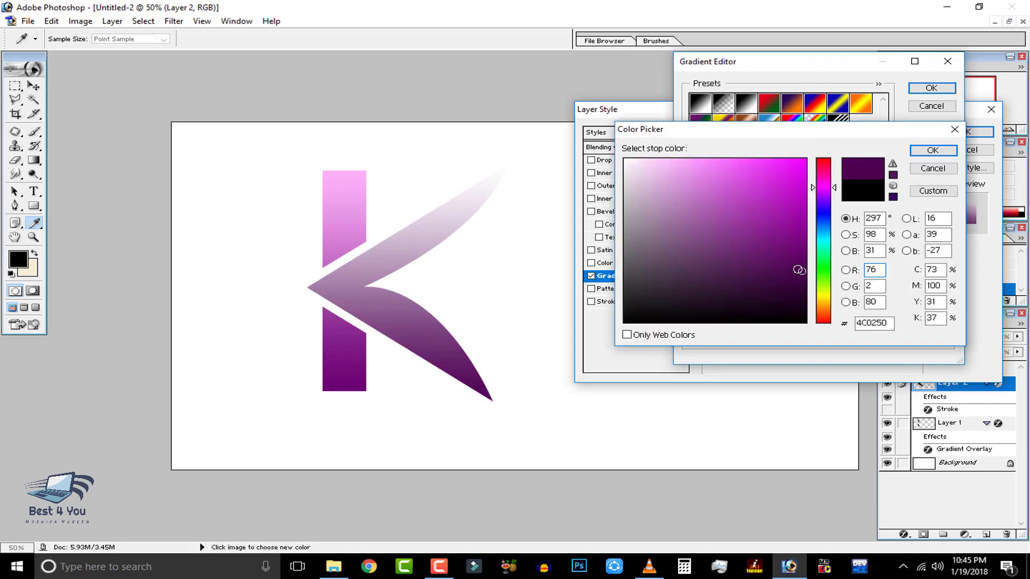
{"action": "left_click", "coordinate": [923, 154]}
Set the gradient's end stop to vivid pink F353F1.
{"action": "left_click", "coordinate": [943, 277]}
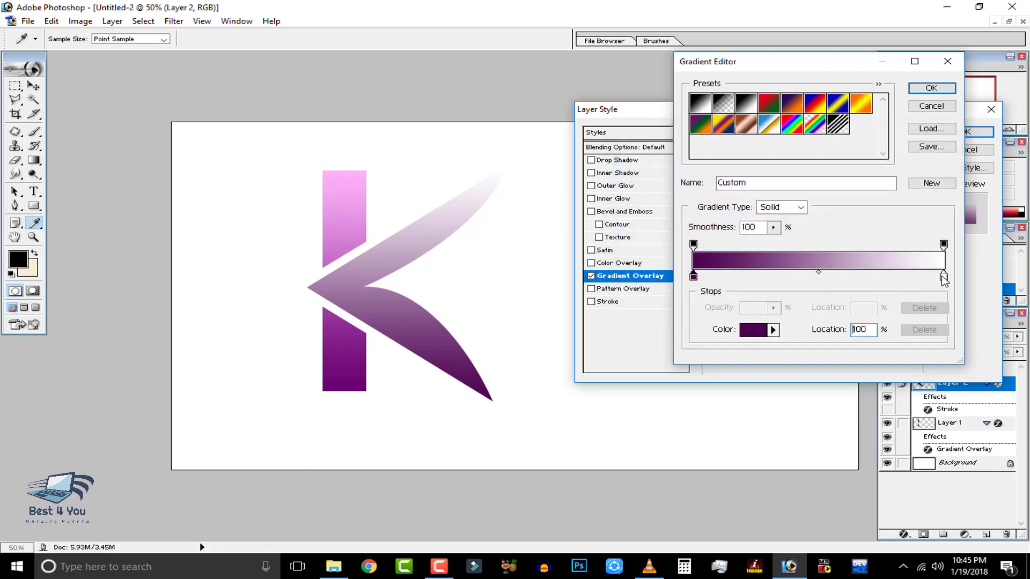
{"action": "left_click", "coordinate": [759, 330]}
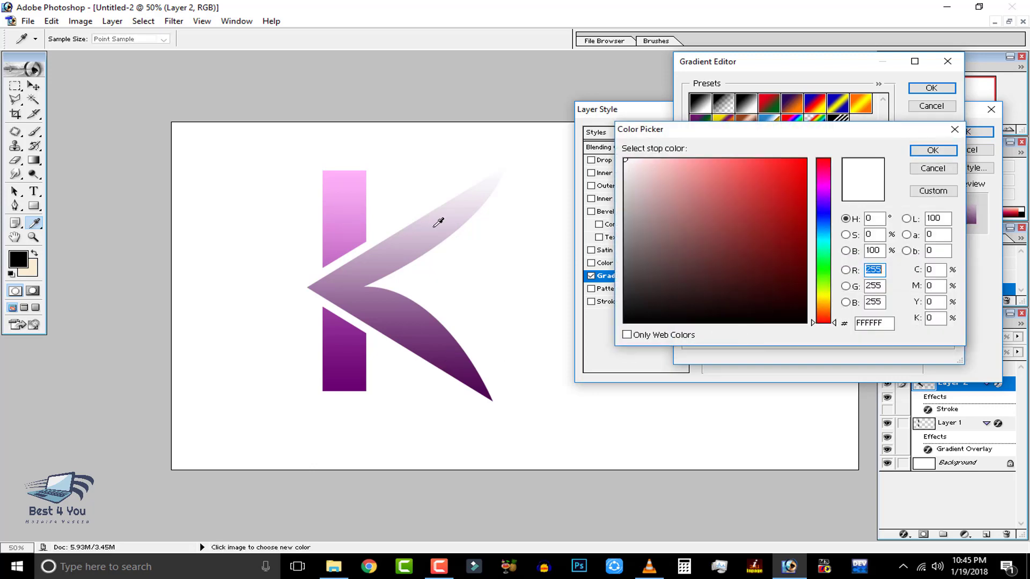
{"action": "left_click", "coordinate": [343, 230]}
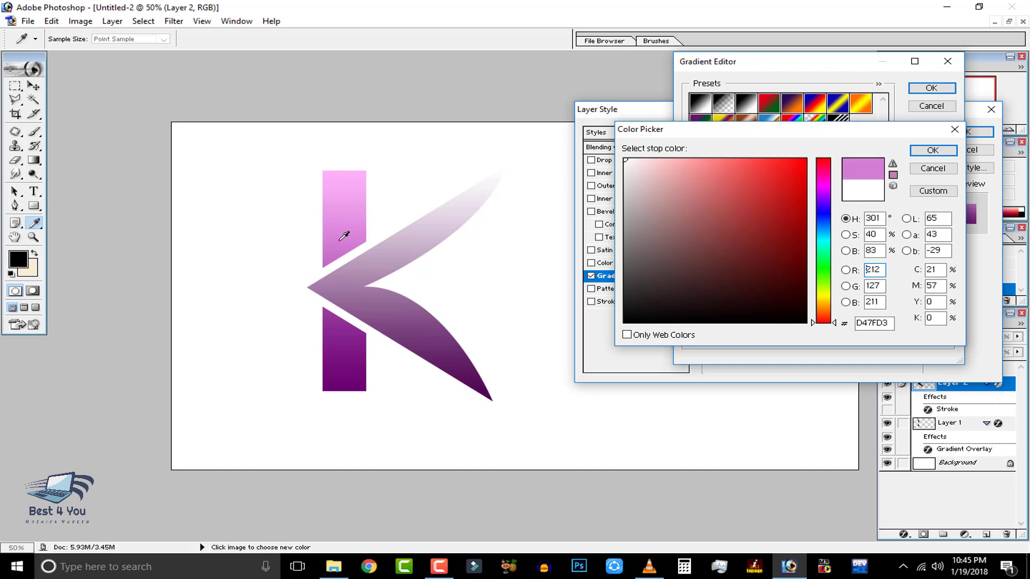
{"action": "mouse_move", "coordinate": [729, 172]}
{"action": "left_mouse_down"}
{"action": "mouse_move", "coordinate": [761, 165]}
{"action": "mouse_move", "coordinate": [672, 158]}
{"action": "mouse_move", "coordinate": [736, 168]}
{"action": "mouse_move", "coordinate": [829, 156]}
{"action": "left_mouse_up"}
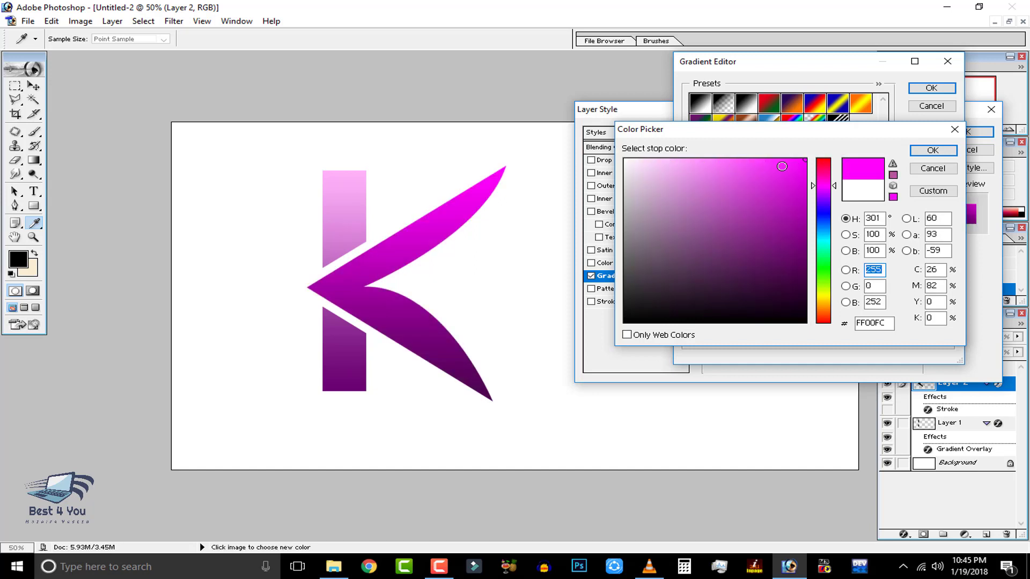
{"action": "left_click", "coordinate": [744, 167]}
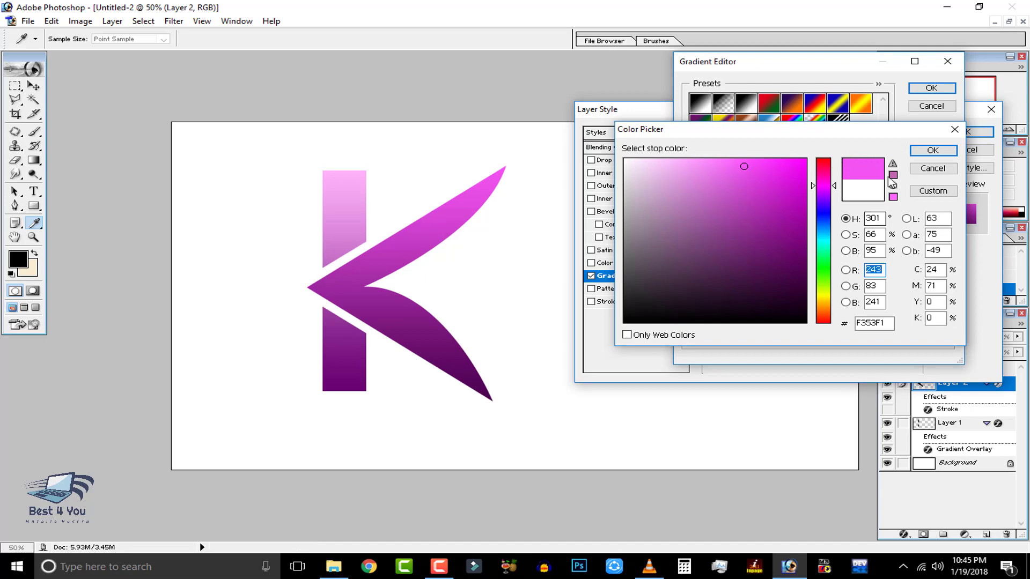
{"action": "left_click", "coordinate": [933, 151]}
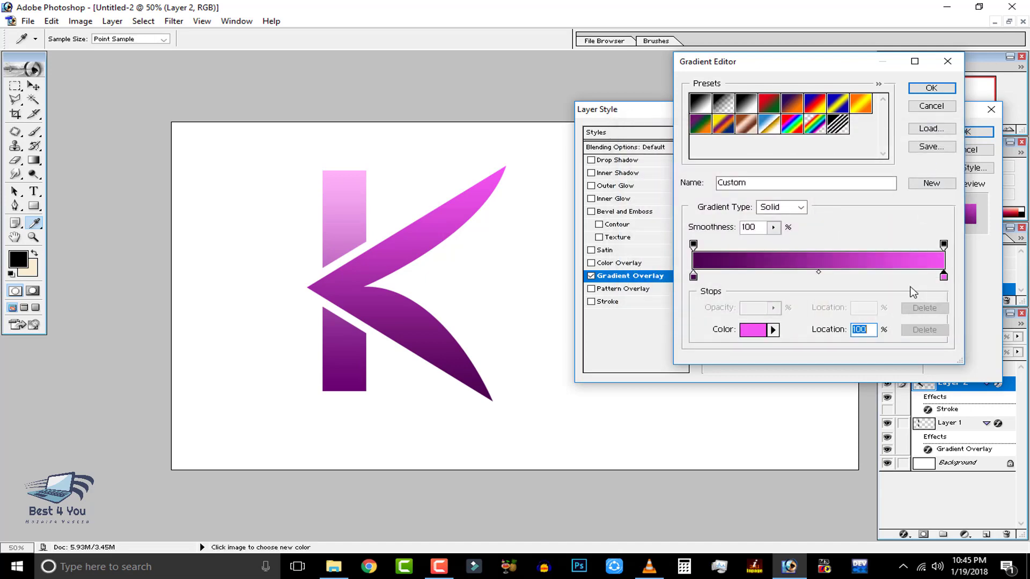
Change the start stop to black 000000, move the midpoint to 58%, and apply the overlay.
{"action": "left_click", "coordinate": [694, 276]}
{"action": "left_click", "coordinate": [752, 330]}
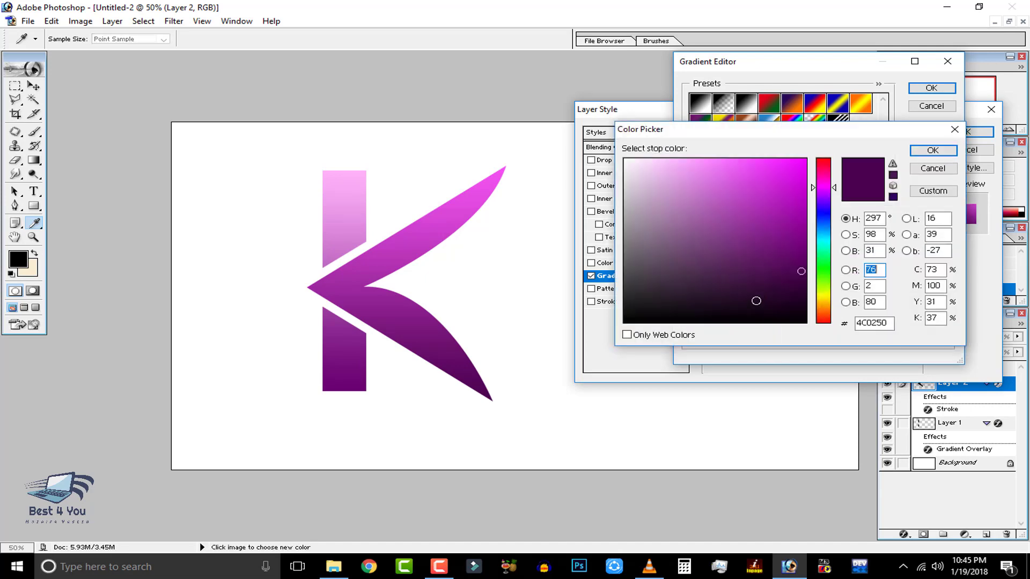
{"action": "left_click", "coordinate": [801, 313]}
{"action": "left_click", "coordinate": [789, 289]}
{"action": "left_click", "coordinate": [802, 322]}
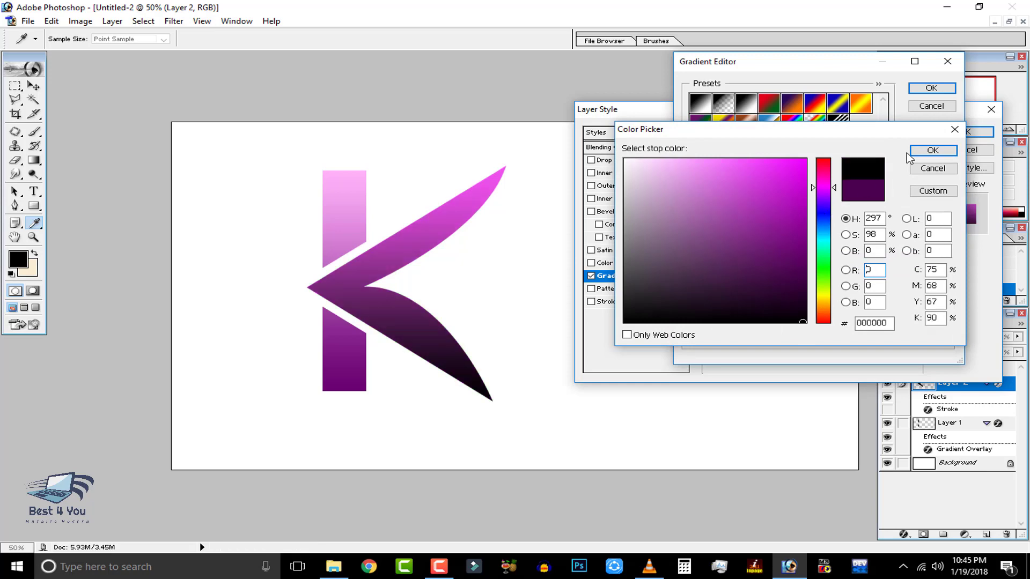
{"action": "left_click", "coordinate": [933, 151]}
{"action": "mouse_move", "coordinate": [820, 272]}
{"action": "left_mouse_down"}
{"action": "mouse_move", "coordinate": [874, 274]}
{"action": "mouse_move", "coordinate": [831, 273]}
{"action": "left_mouse_up"}
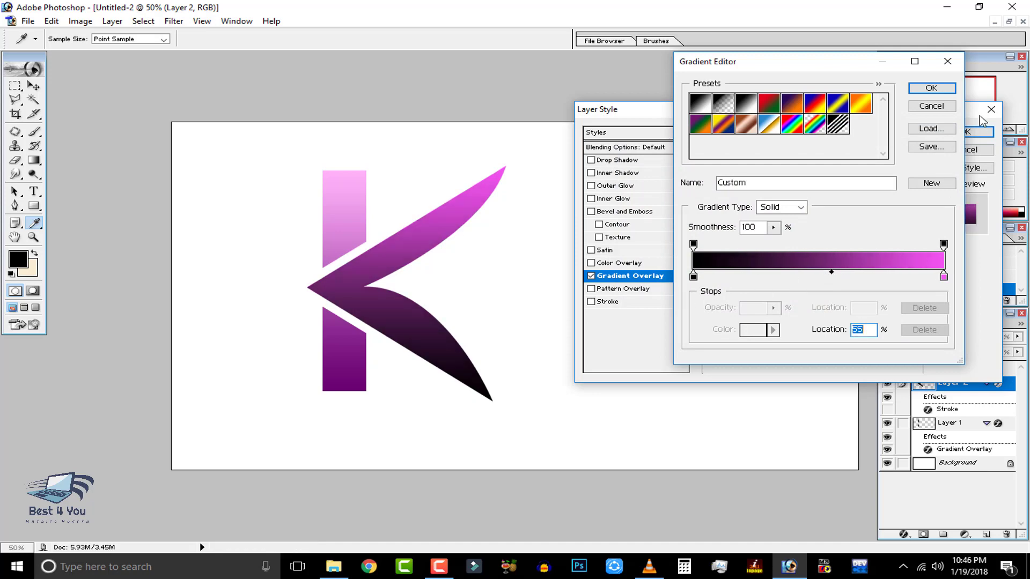
{"action": "left_click", "coordinate": [931, 88]}
{"action": "left_click", "coordinate": [944, 133]}
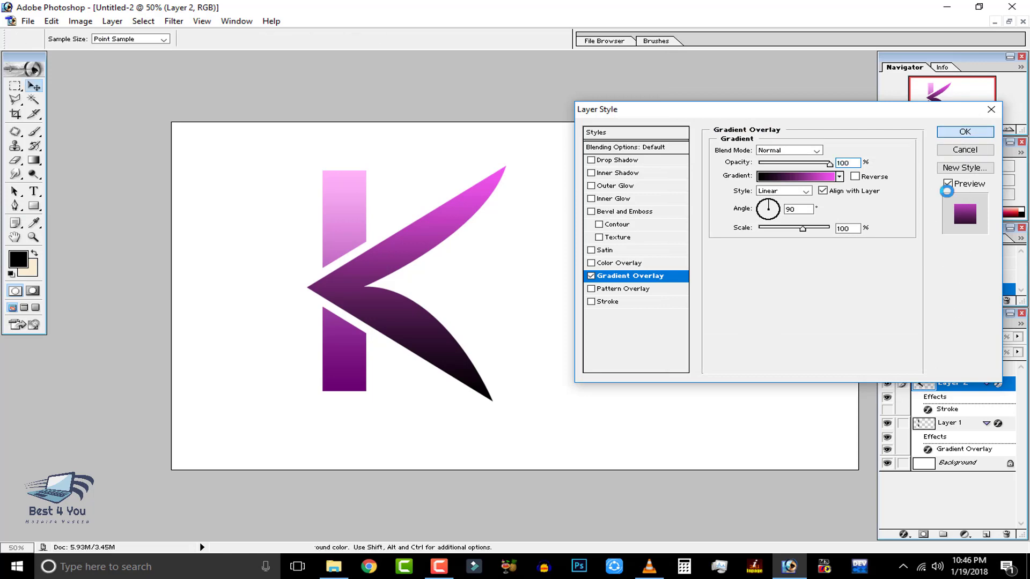
Reopen the stem's gradient overlay editor, trying and discarding a black stop at 47%.
{"action": "right_click", "coordinate": [942, 437]}
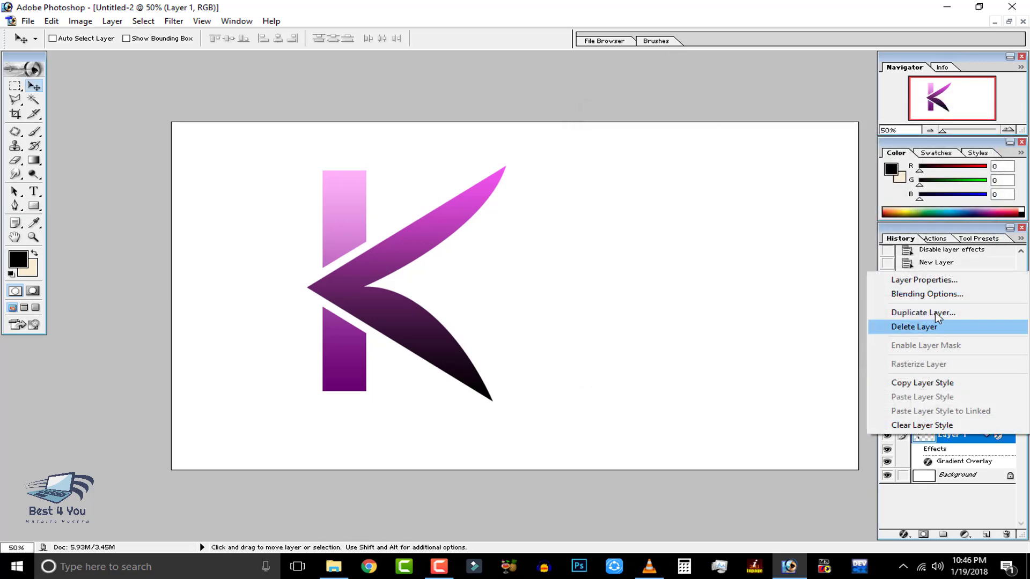
{"action": "left_click", "coordinate": [922, 295]}
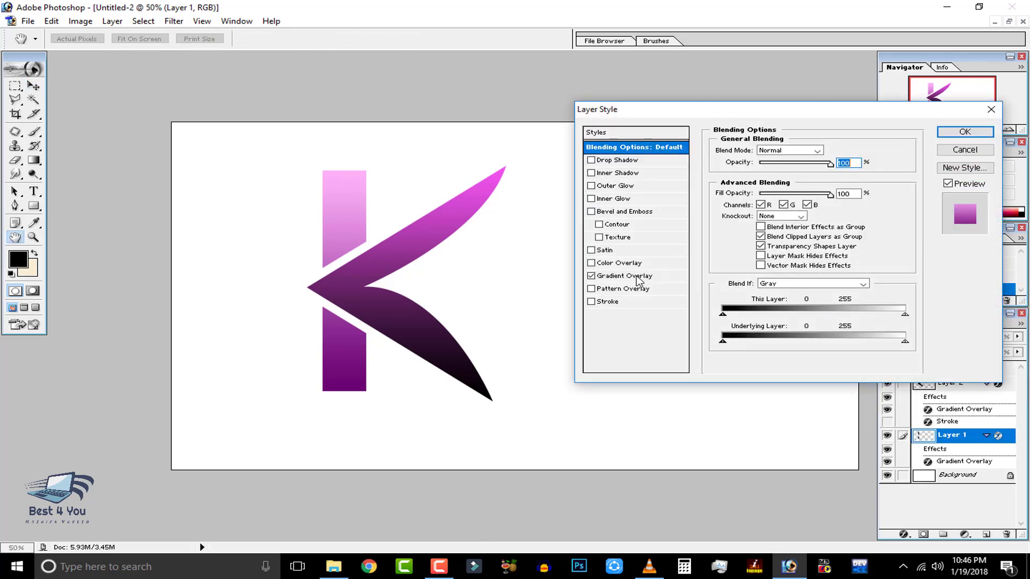
{"action": "left_click", "coordinate": [637, 276]}
{"action": "left_click", "coordinate": [796, 177]}
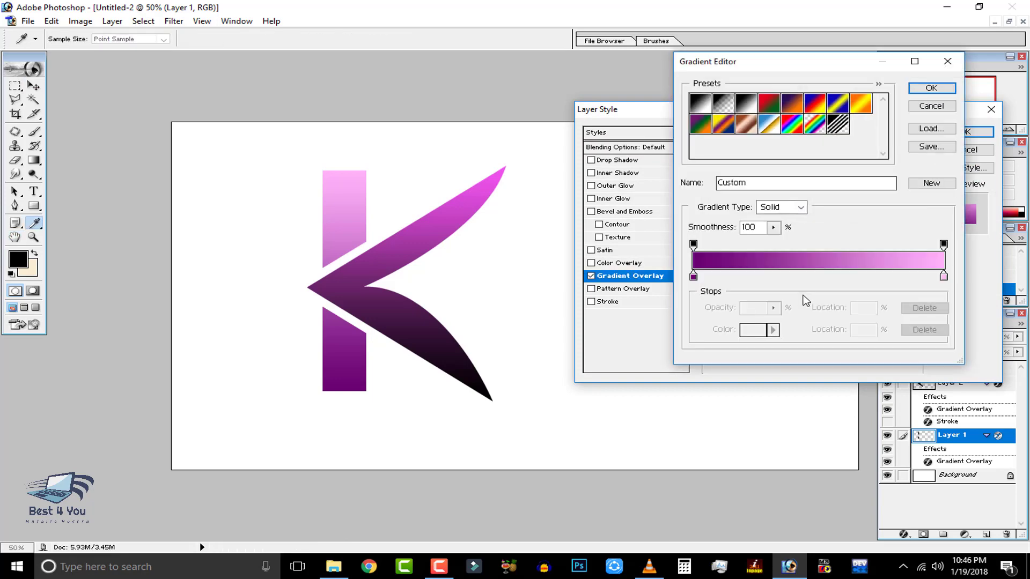
{"action": "left_click", "coordinate": [811, 276]}
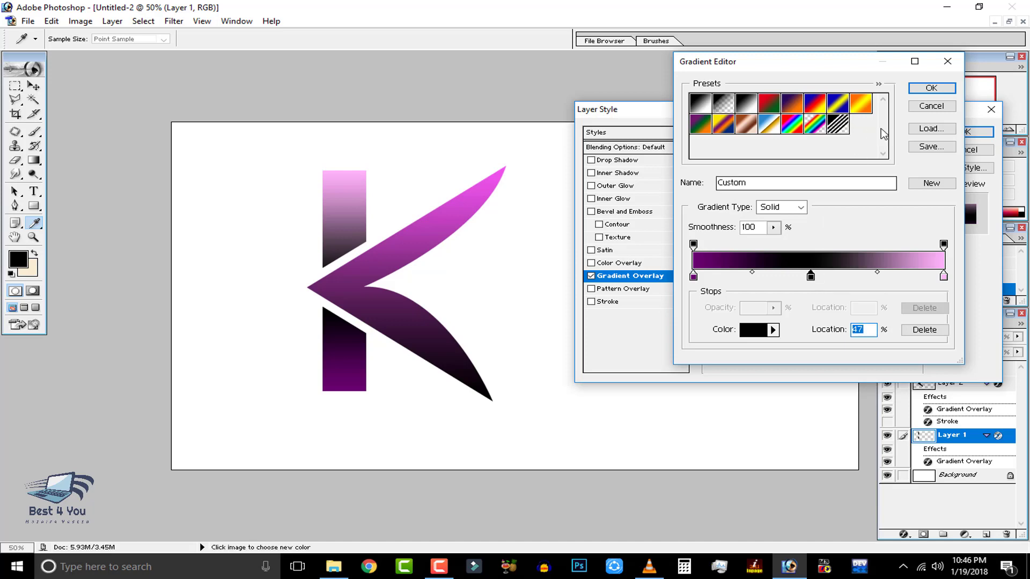
{"action": "left_click", "coordinate": [931, 105]}
{"action": "left_click", "coordinate": [797, 176]}
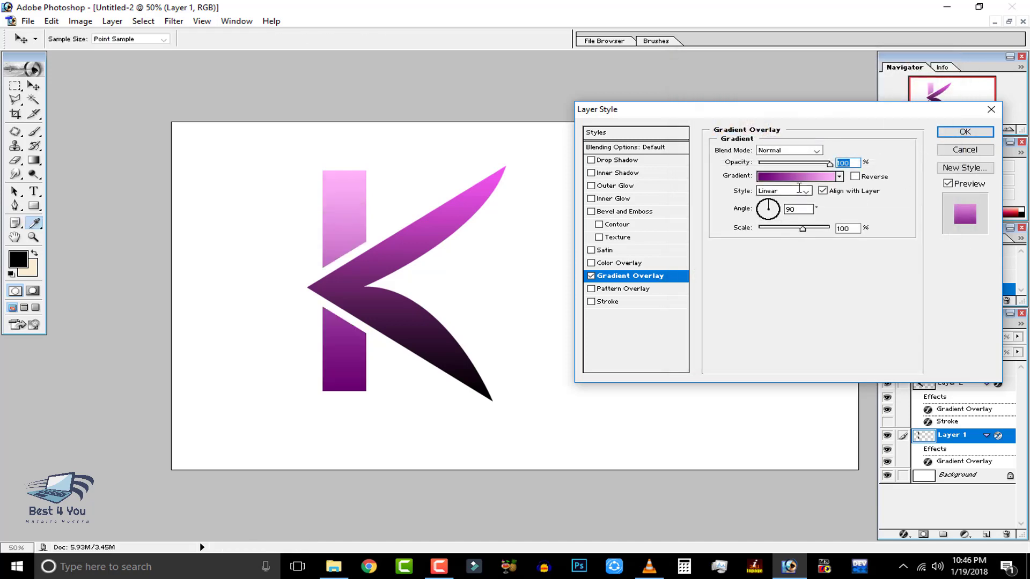
{"action": "left_click", "coordinate": [811, 276]}
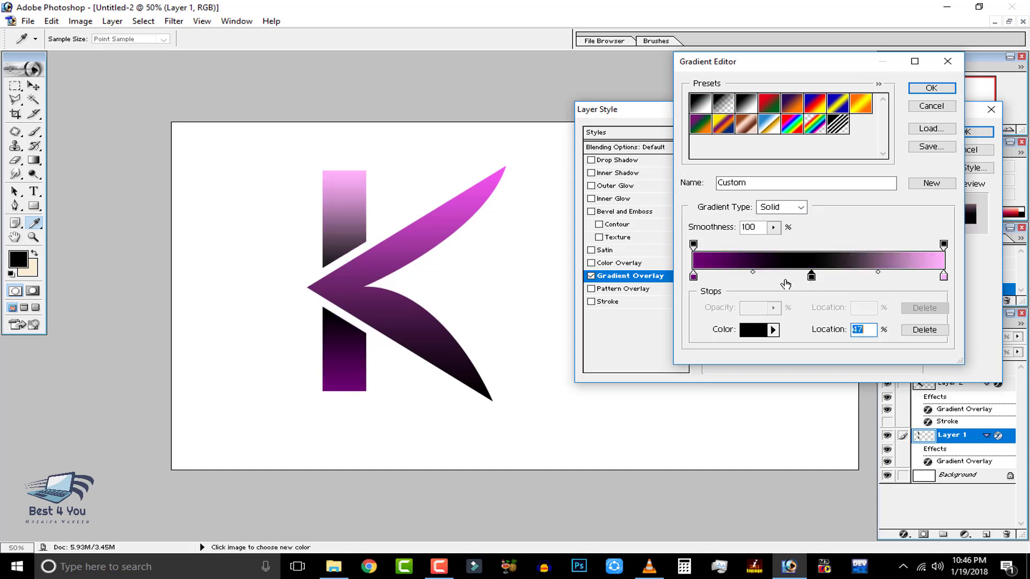
Remove the extra gradient stops and move the midpoint to 60.
{"action": "mouse_move", "coordinate": [812, 278]}
{"action": "left_mouse_down"}
{"action": "mouse_move", "coordinate": [767, 283]}
{"action": "mouse_move", "coordinate": [862, 277]}
{"action": "left_mouse_up"}
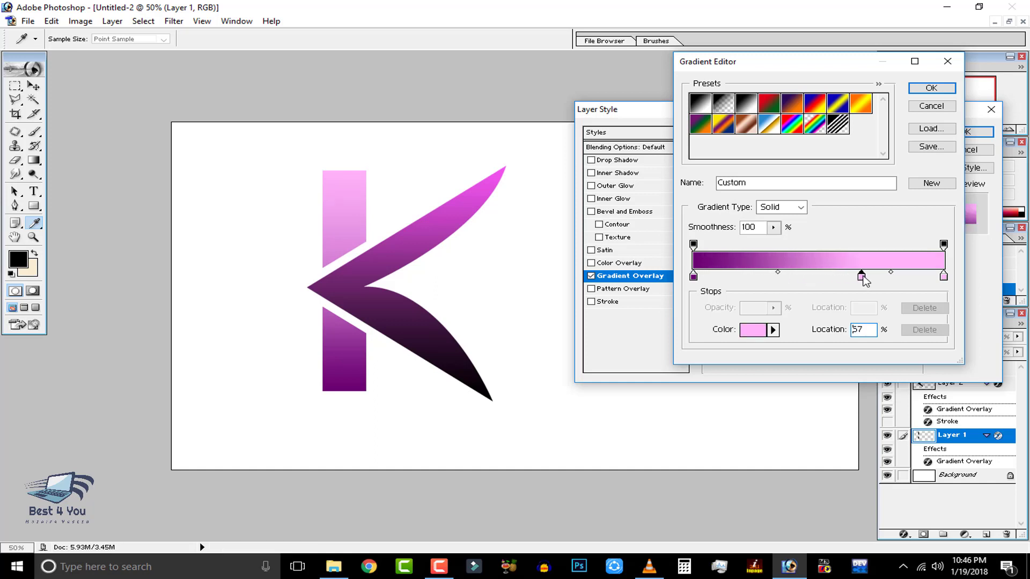
{"action": "left_click_drag", "start_coordinate": [856, 303], "coordinate": [791, 293]}
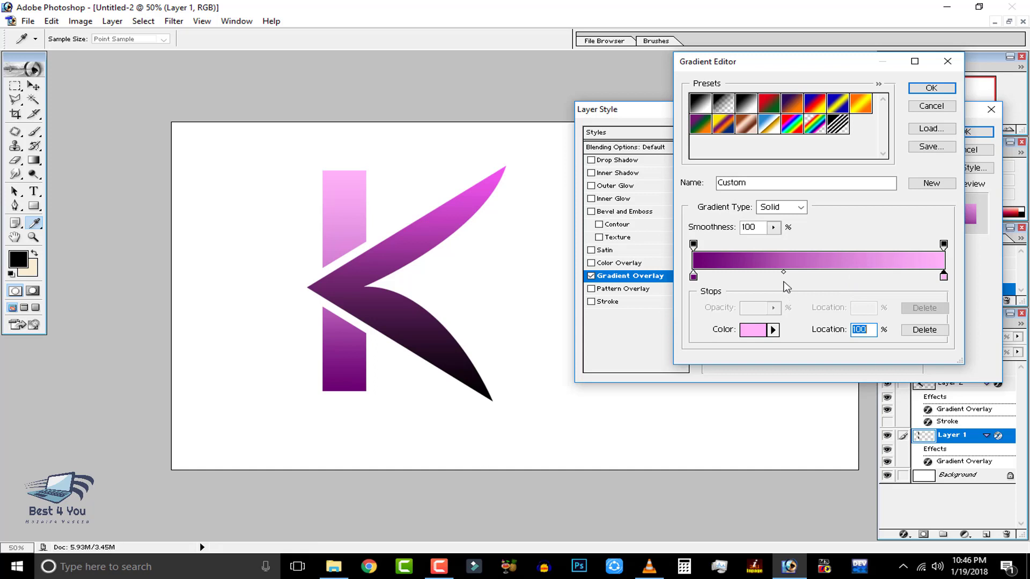
{"action": "left_click_drag", "start_coordinate": [784, 278], "coordinate": [831, 277]}
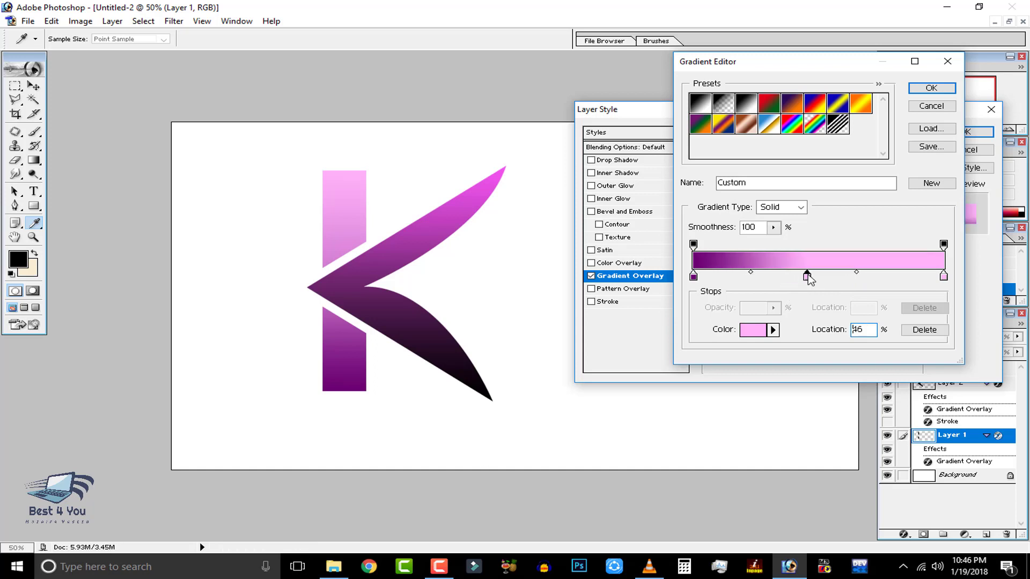
{"action": "key", "text": "ctrl+z"}
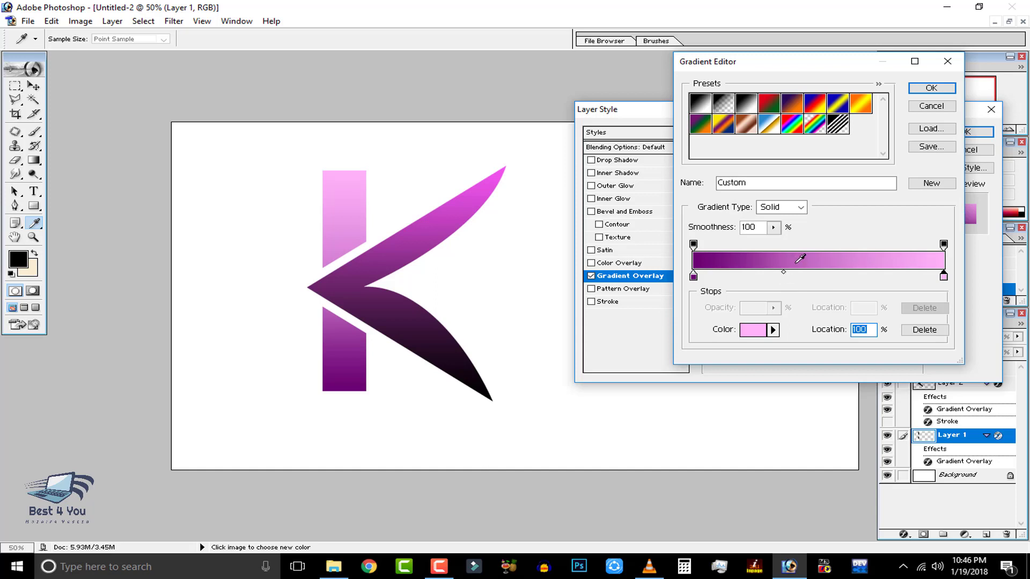
{"action": "left_click", "coordinate": [835, 260]}
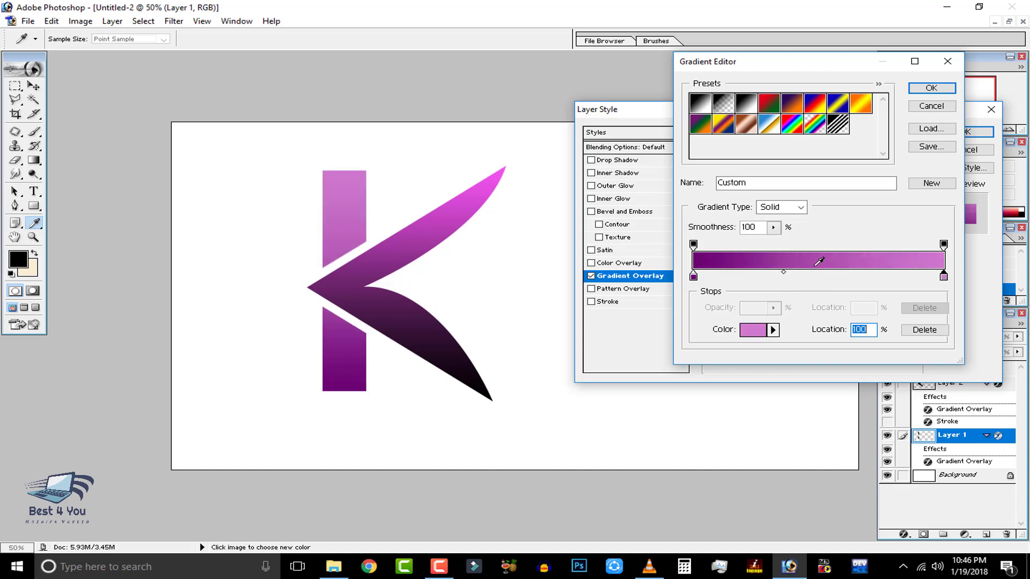
{"action": "key", "text": "ctrl+z"}
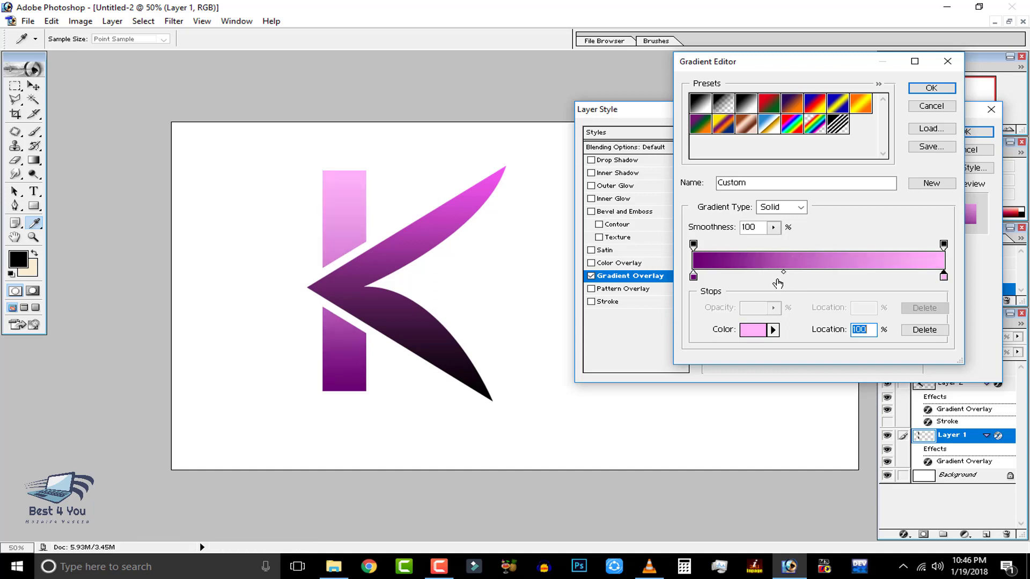
{"action": "left_click_drag", "start_coordinate": [784, 271], "coordinate": [825, 277]}
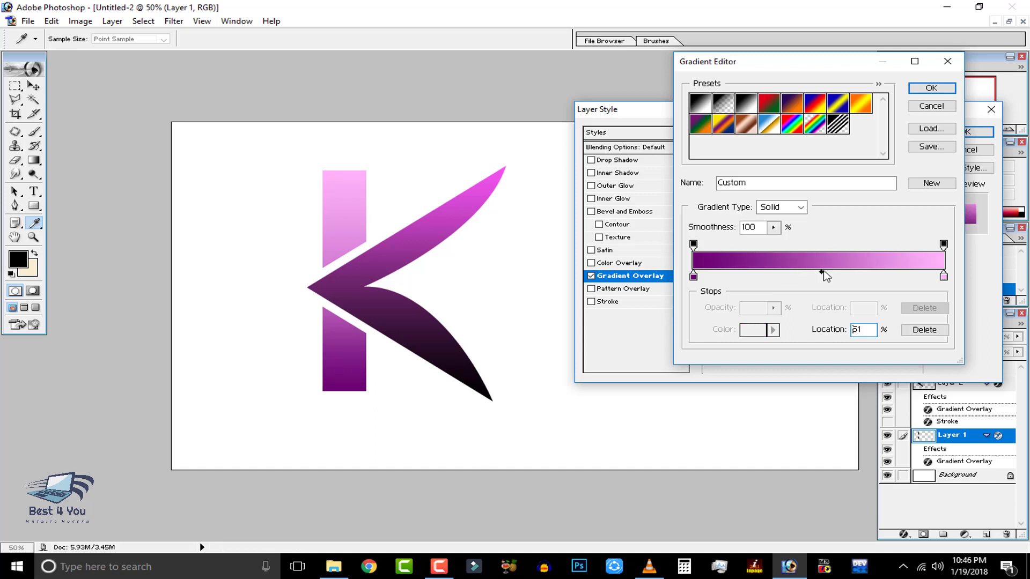
{"action": "left_click", "coordinate": [825, 275]}
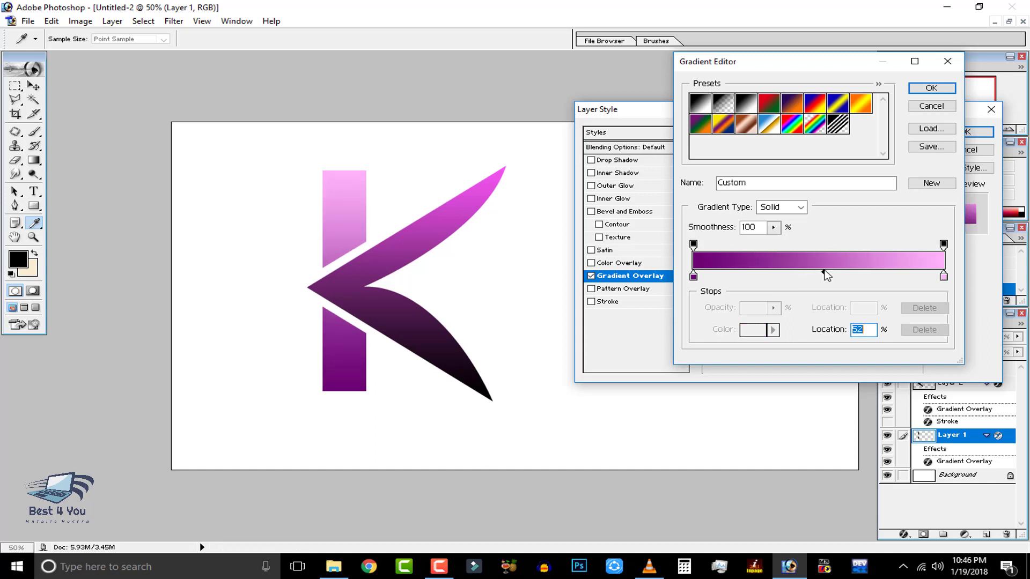
{"action": "left_click_drag", "start_coordinate": [826, 275], "coordinate": [848, 276]}
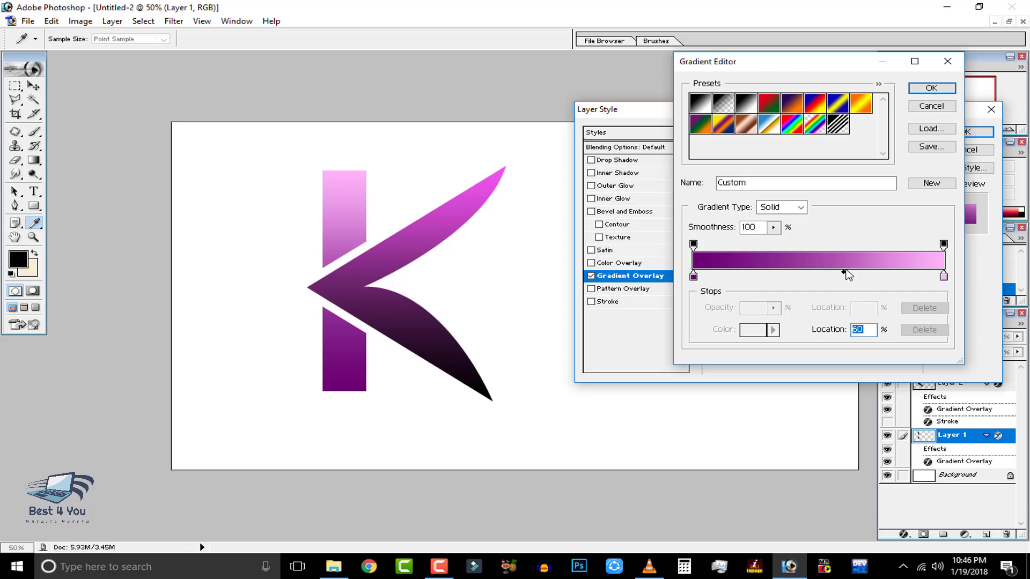
Set the left stop to dark purple 3D0241, the right to bright pink FD8FF7, and apply.
{"action": "left_click", "coordinate": [693, 277]}
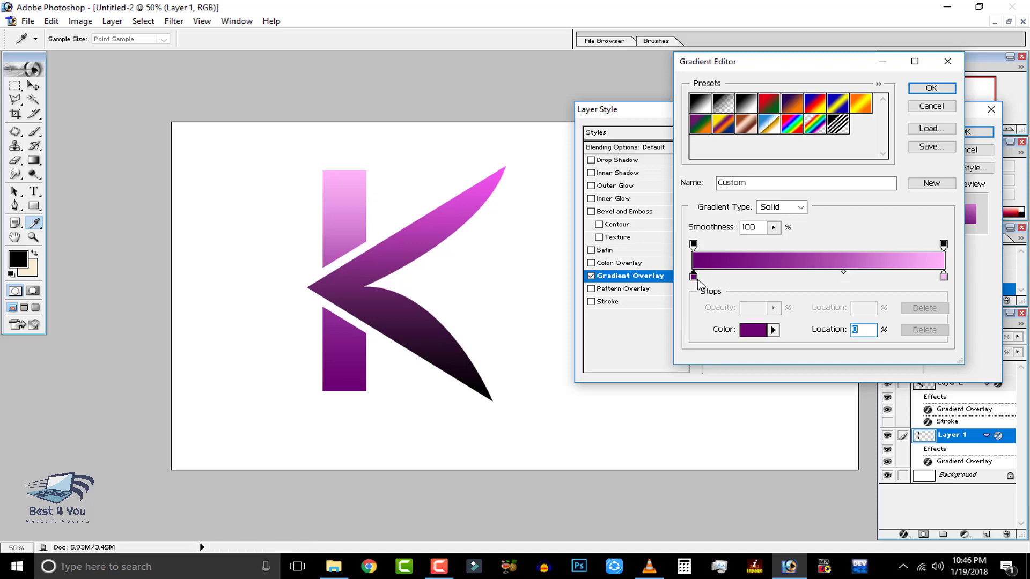
{"action": "left_click", "coordinate": [750, 330]}
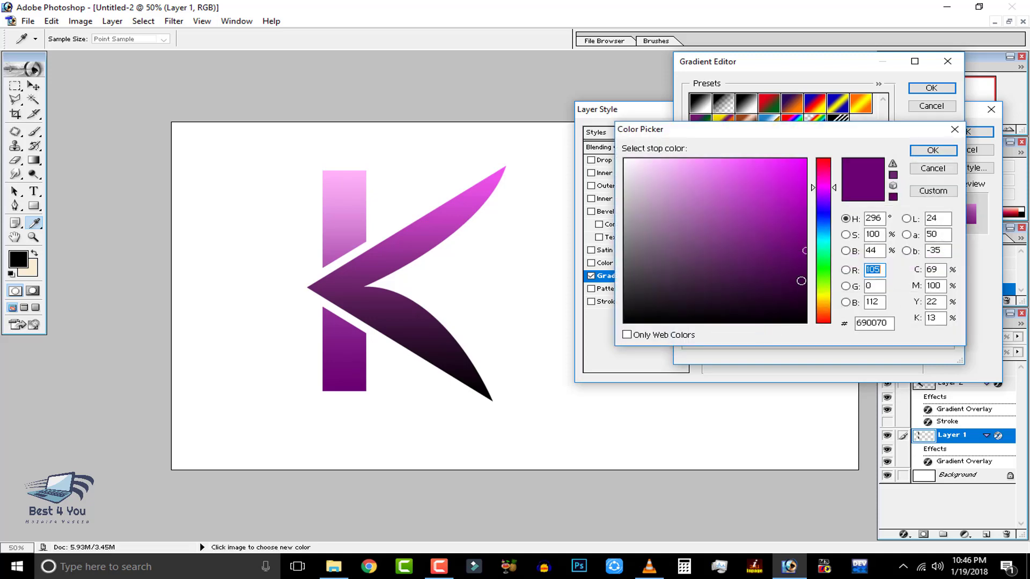
{"action": "left_click", "coordinate": [800, 280]}
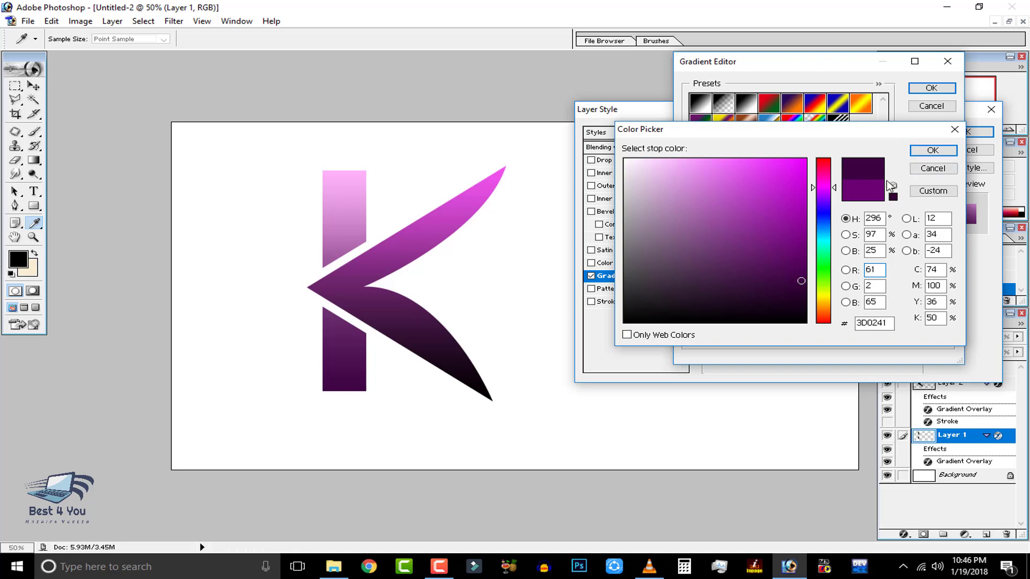
{"action": "left_click", "coordinate": [931, 152]}
{"action": "left_click", "coordinate": [944, 277]}
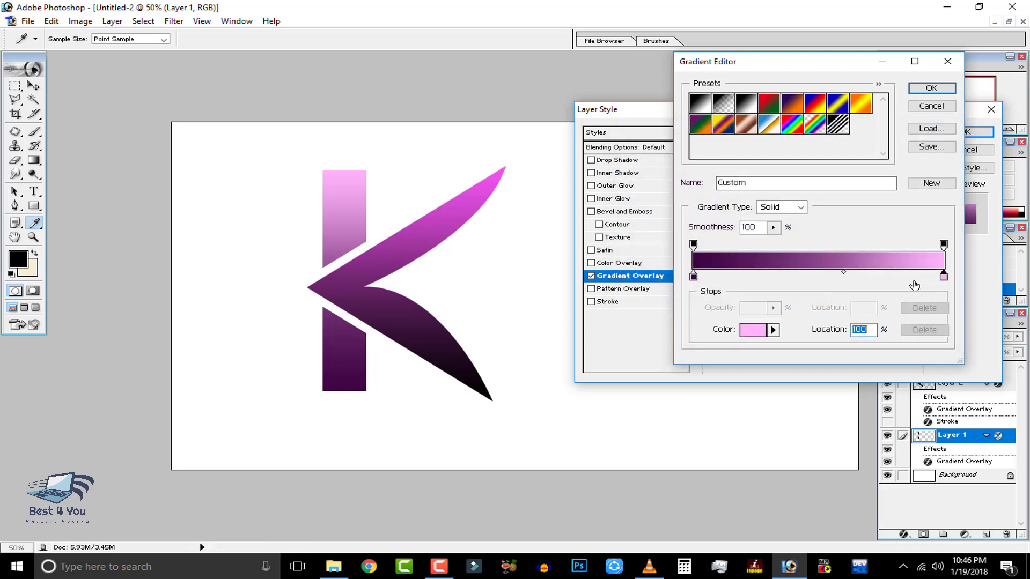
{"action": "left_click", "coordinate": [757, 330]}
{"action": "left_click", "coordinate": [703, 160]}
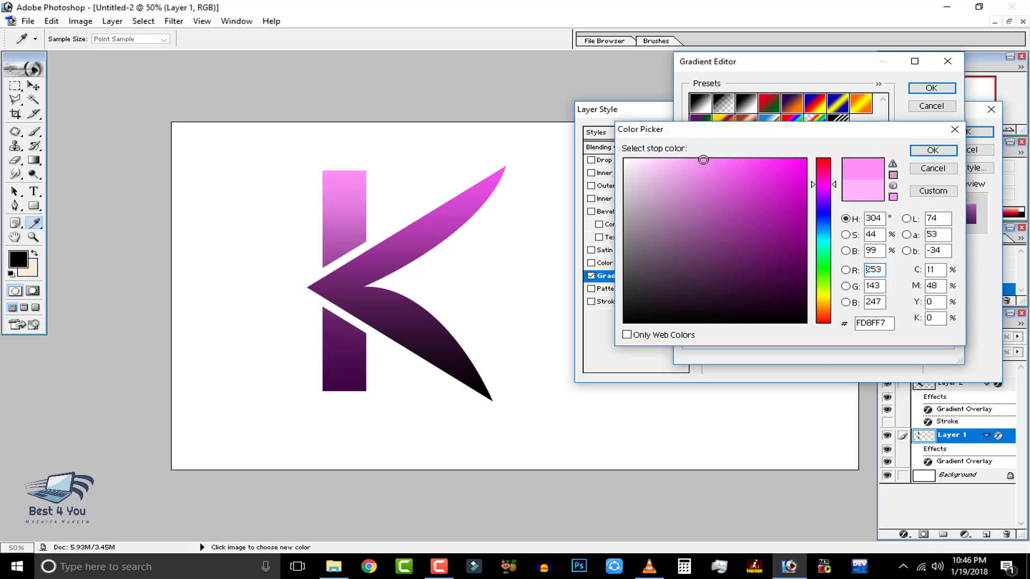
{"action": "left_click", "coordinate": [933, 150]}
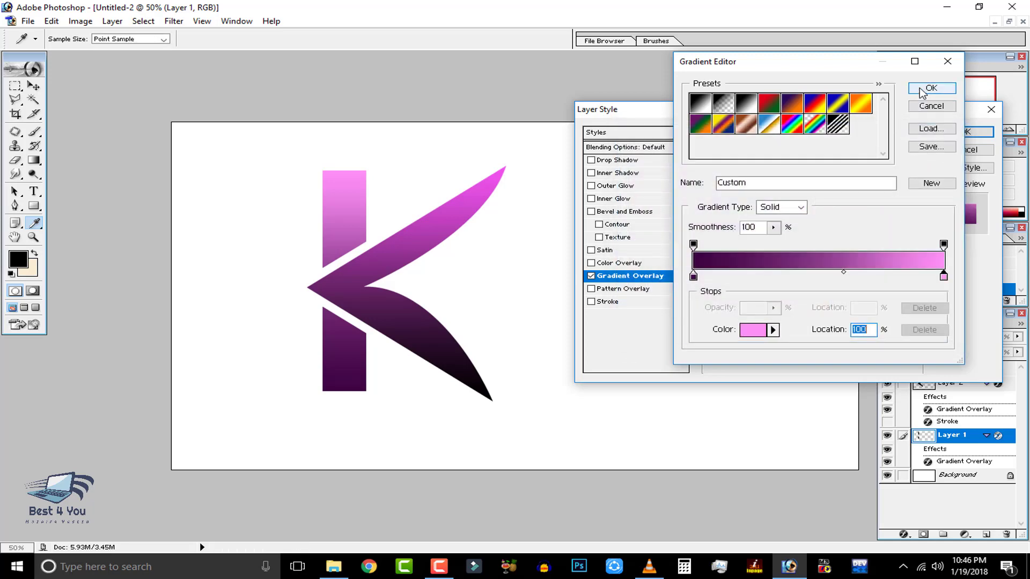
{"action": "left_click", "coordinate": [931, 87]}
{"action": "left_click", "coordinate": [964, 133]}
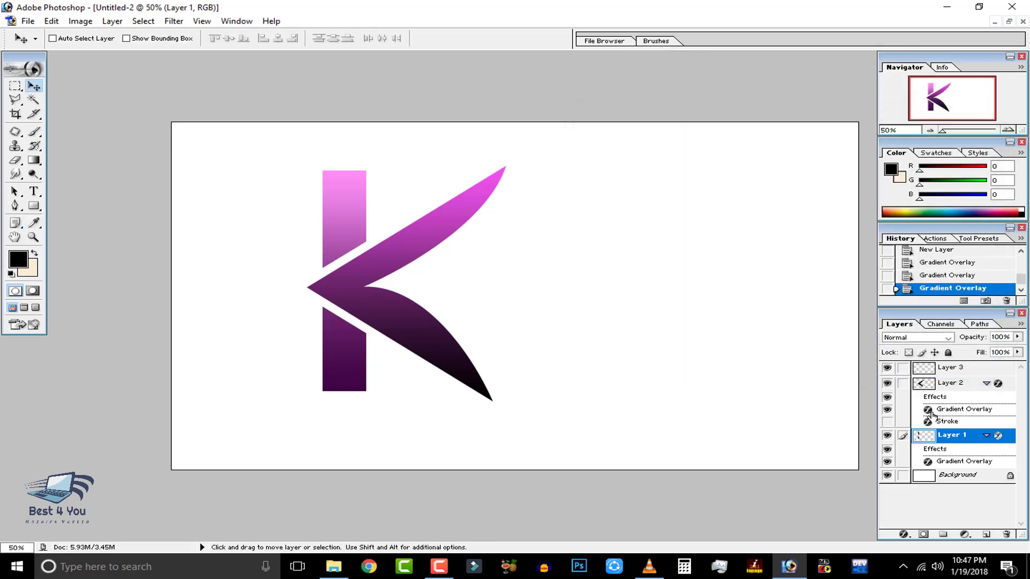
Convert the Background into the editable Layer 0 and open its blending options.
{"action": "left_click", "coordinate": [993, 384]}
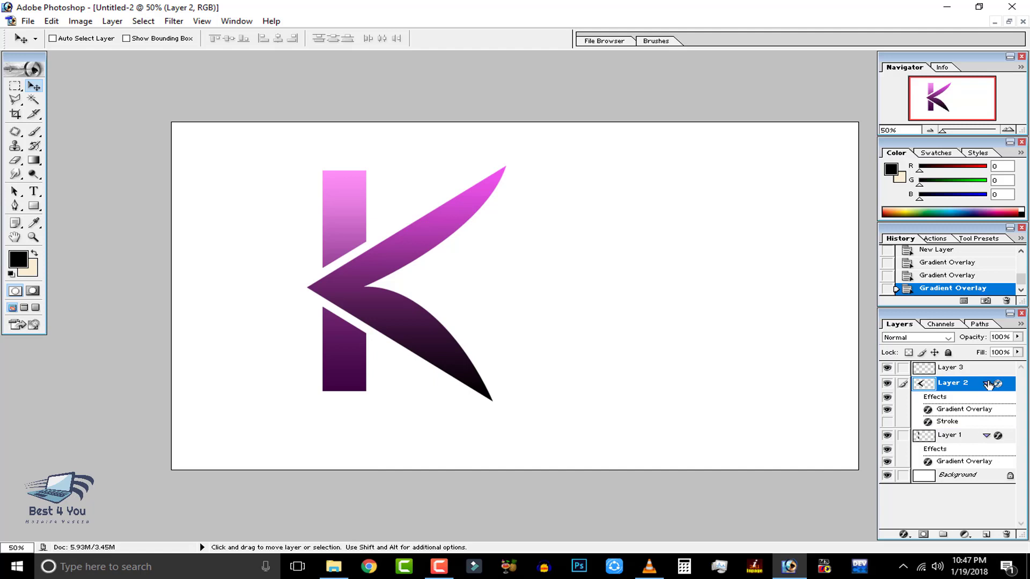
{"action": "left_click", "coordinate": [987, 383]}
{"action": "left_click", "coordinate": [974, 416]}
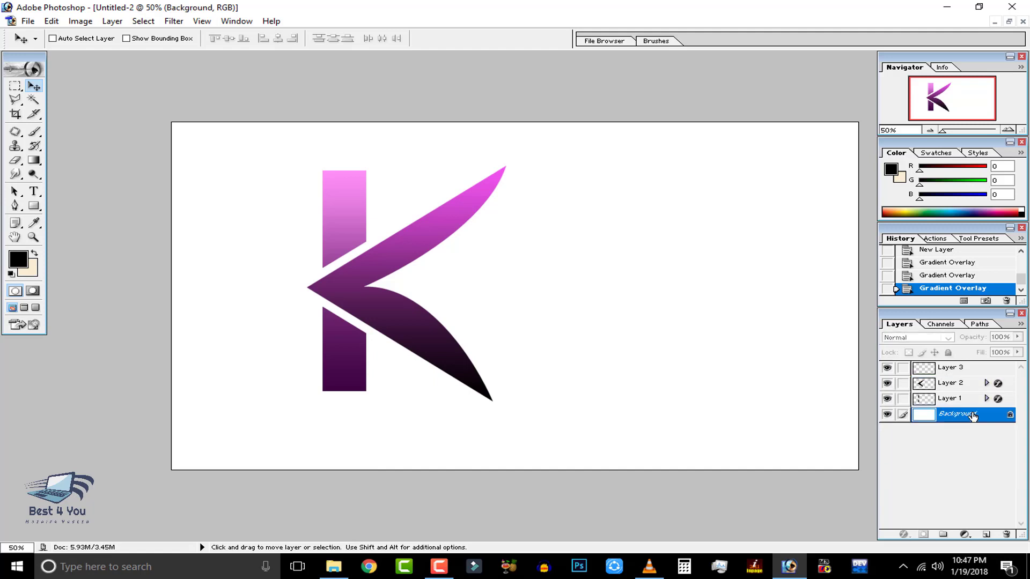
{"action": "double_click", "coordinate": [1010, 416]}
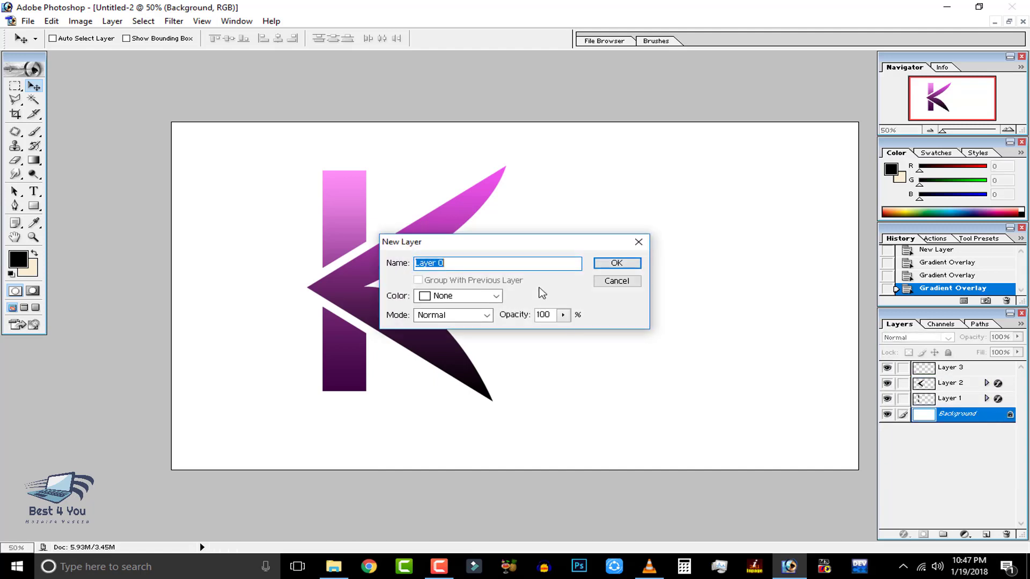
{"action": "left_click", "coordinate": [617, 262]}
{"action": "right_click", "coordinate": [928, 415]}
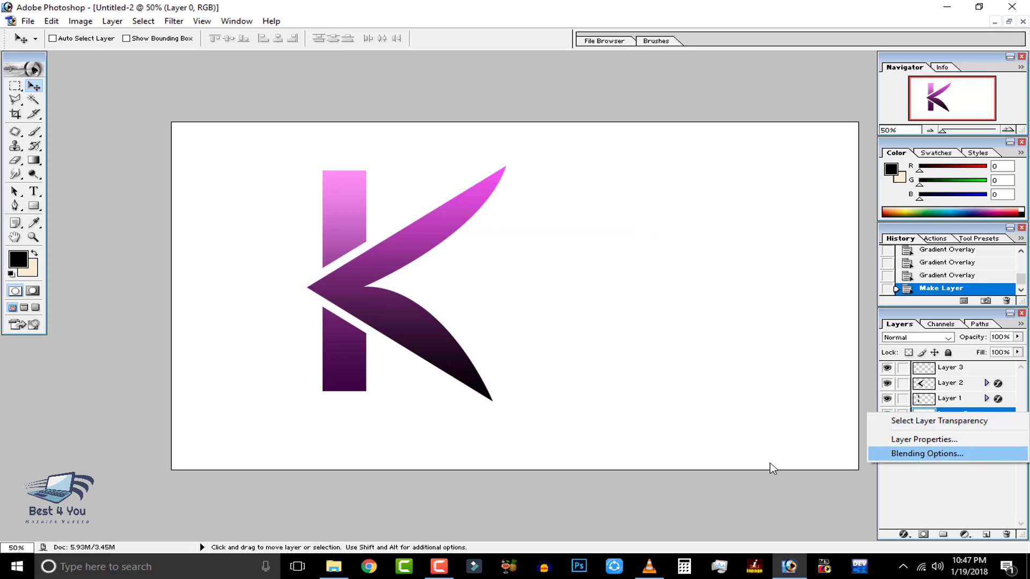
{"action": "left_click", "coordinate": [942, 456]}
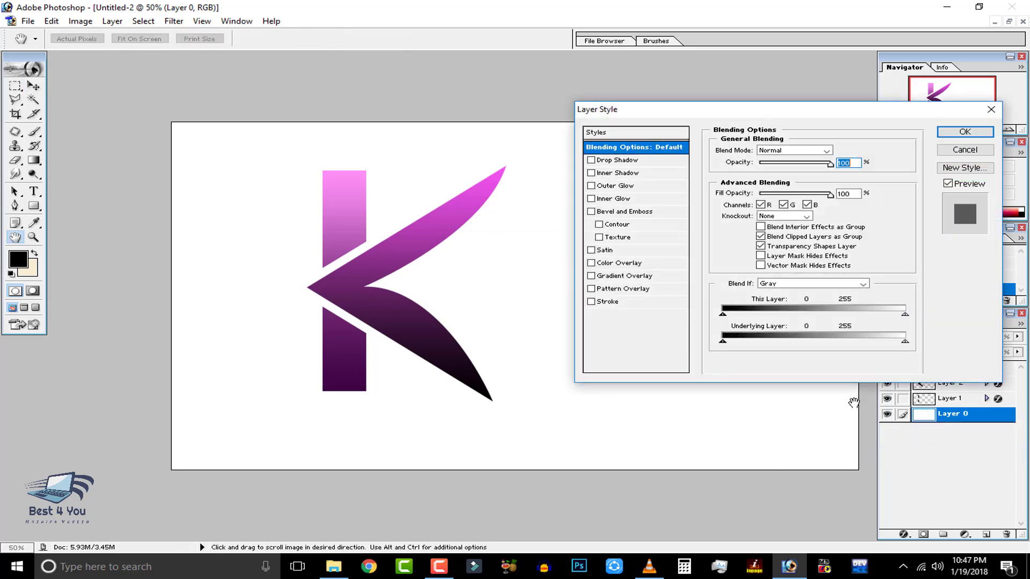
Add a Gradient Overlay to Layer 0 running from cream FBECD3 to white.
{"action": "left_click", "coordinate": [630, 275]}
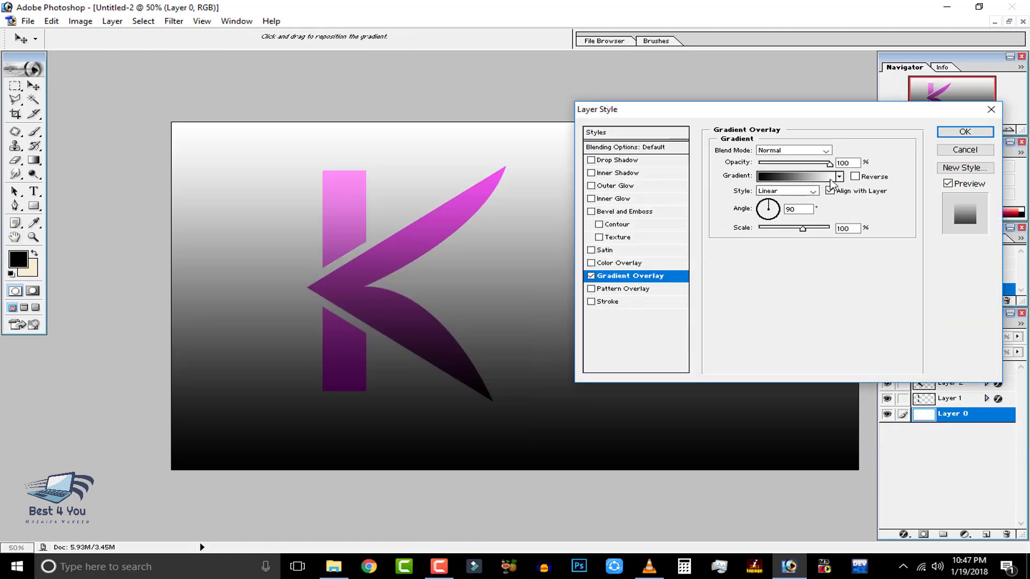
{"action": "left_click", "coordinate": [783, 175]}
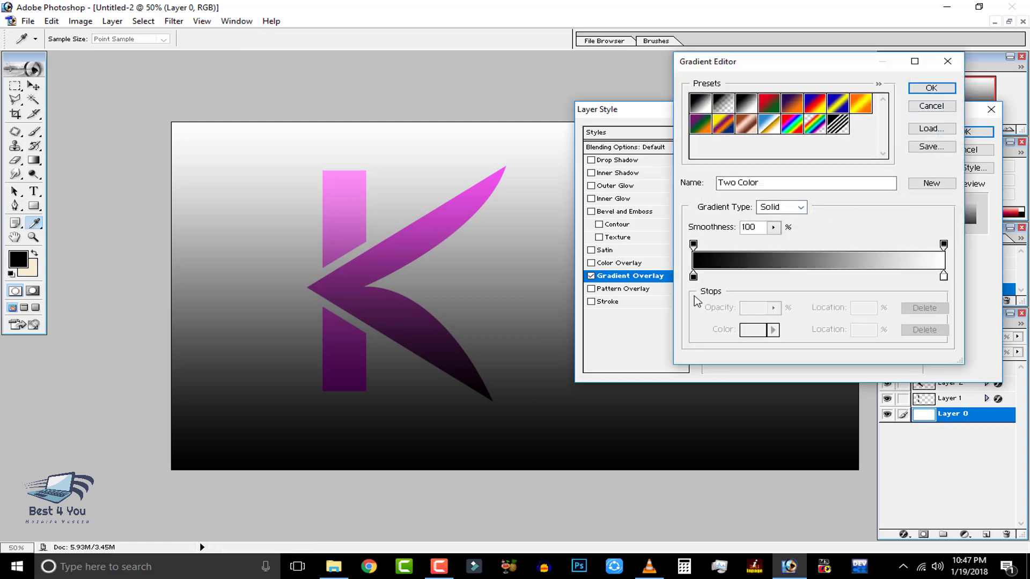
{"action": "left_click", "coordinate": [693, 277]}
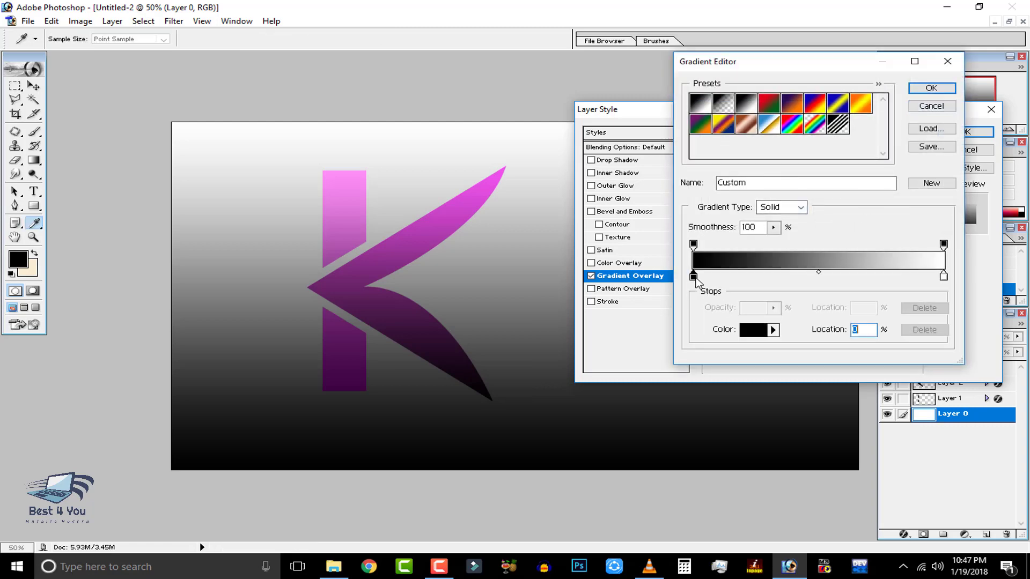
{"action": "left_click", "coordinate": [749, 330]}
{"action": "left_click", "coordinate": [31, 271]}
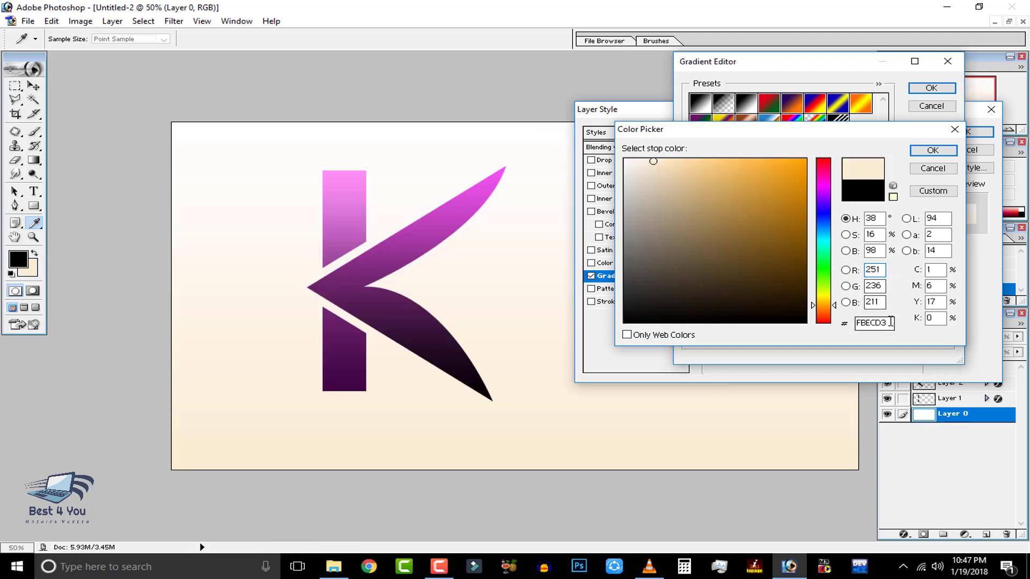
{"action": "left_click", "coordinate": [933, 151]}
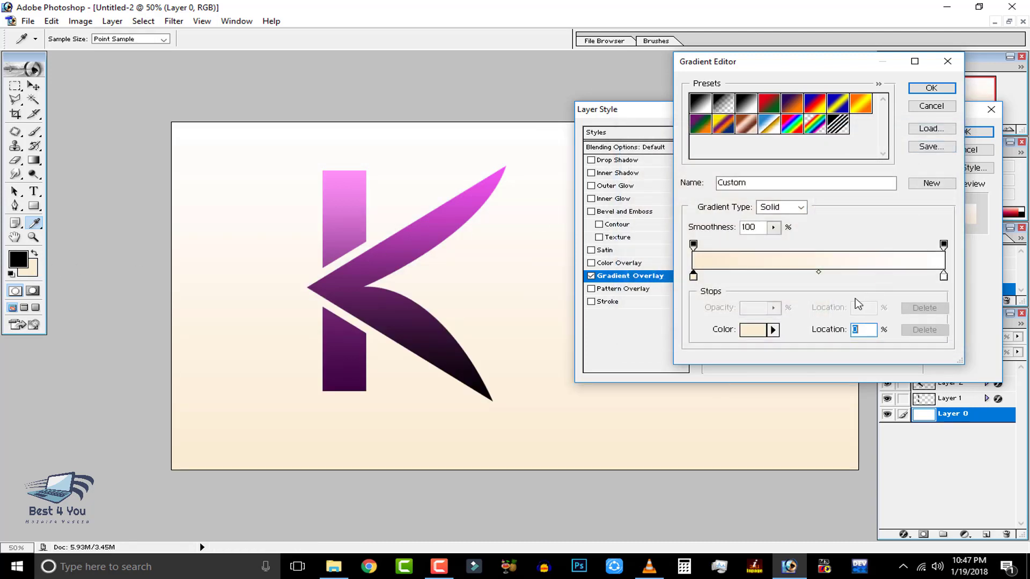
{"action": "left_click", "coordinate": [944, 277]}
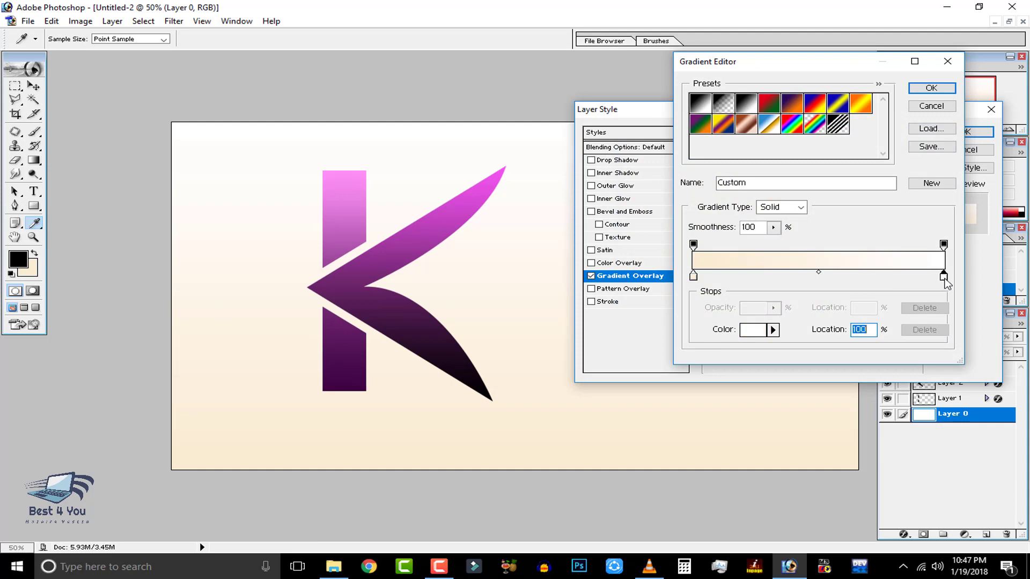
{"action": "left_click", "coordinate": [931, 88]}
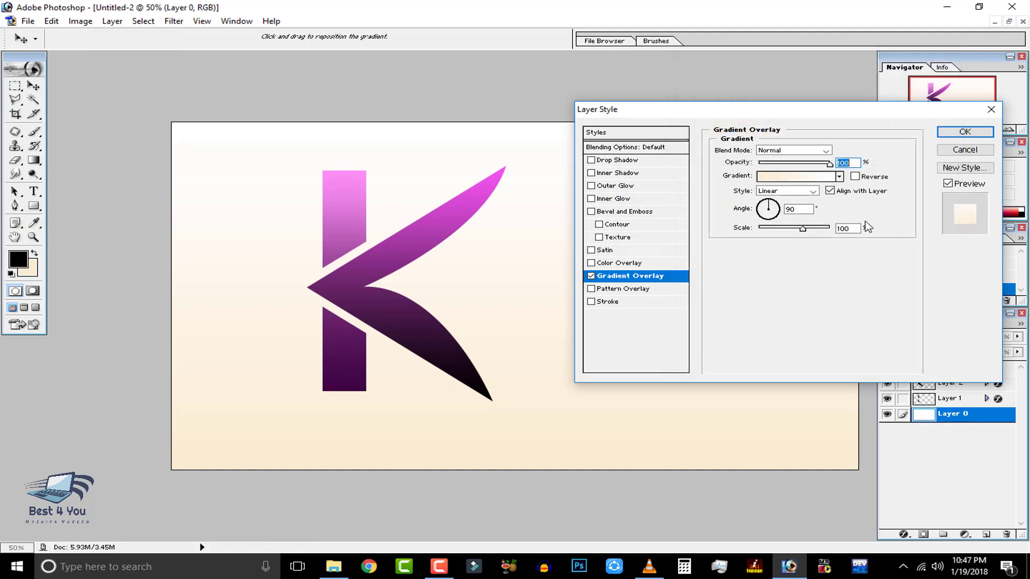
{"action": "left_click", "coordinate": [813, 191]}
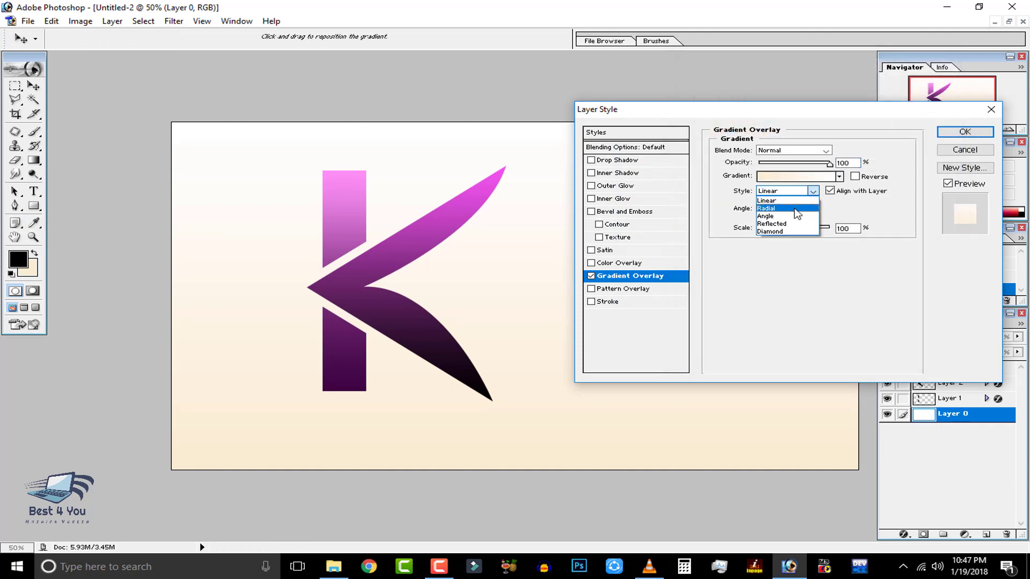
Make the background gradient radial and reversed, adjusting its scale and lowering its opacity.
{"action": "left_click", "coordinate": [788, 205]}
{"action": "left_click", "coordinate": [855, 177]}
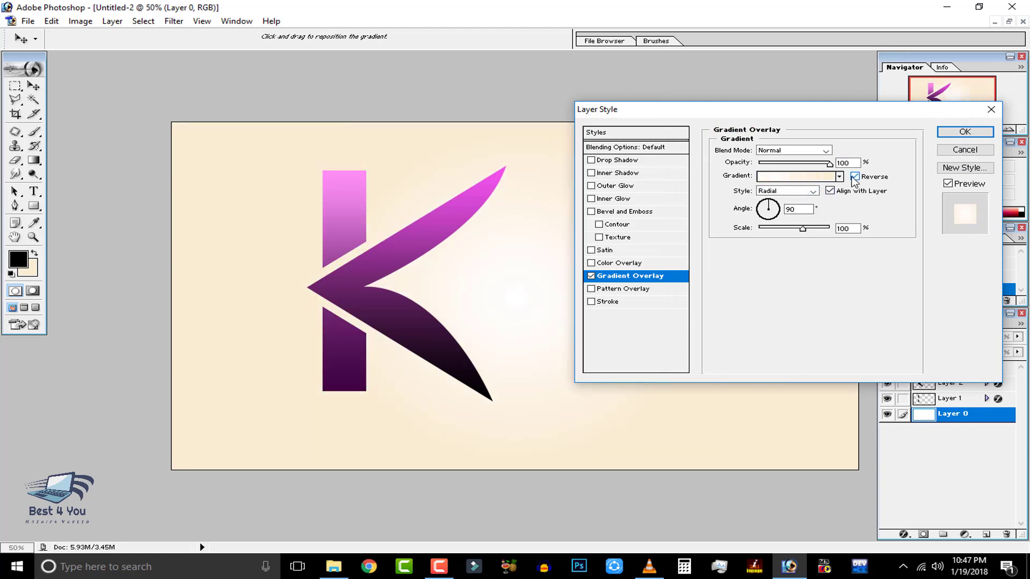
{"action": "mouse_move", "coordinate": [802, 228]}
{"action": "left_mouse_down"}
{"action": "mouse_move", "coordinate": [760, 229]}
{"action": "mouse_move", "coordinate": [825, 236]}
{"action": "left_mouse_up"}
{"action": "left_click_drag", "start_coordinate": [830, 163], "coordinate": [798, 163]}
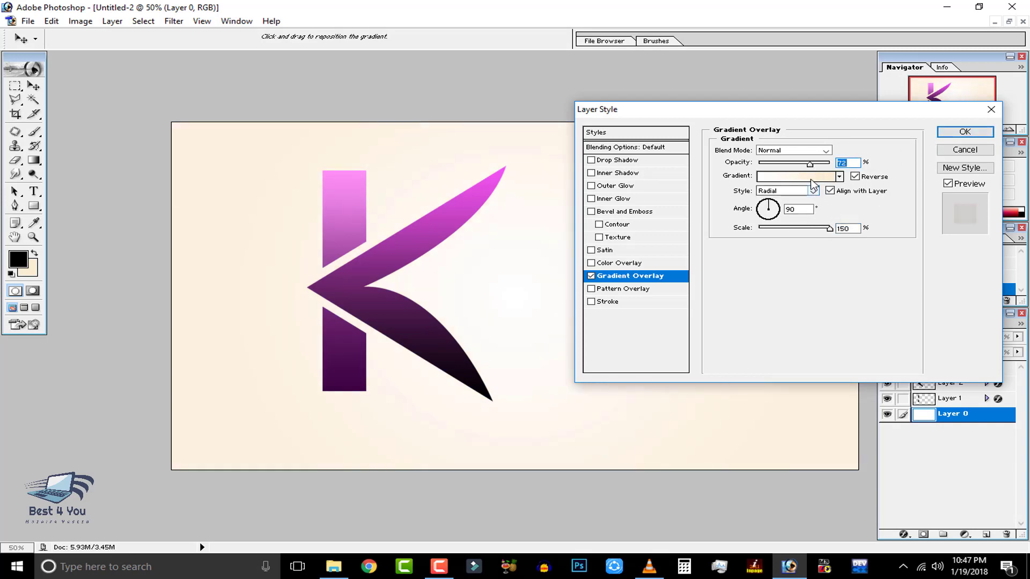
Try pale pink, blue and purple tints for the background gradient's left stop.
{"action": "left_click", "coordinate": [794, 176]}
{"action": "left_click", "coordinate": [693, 276]}
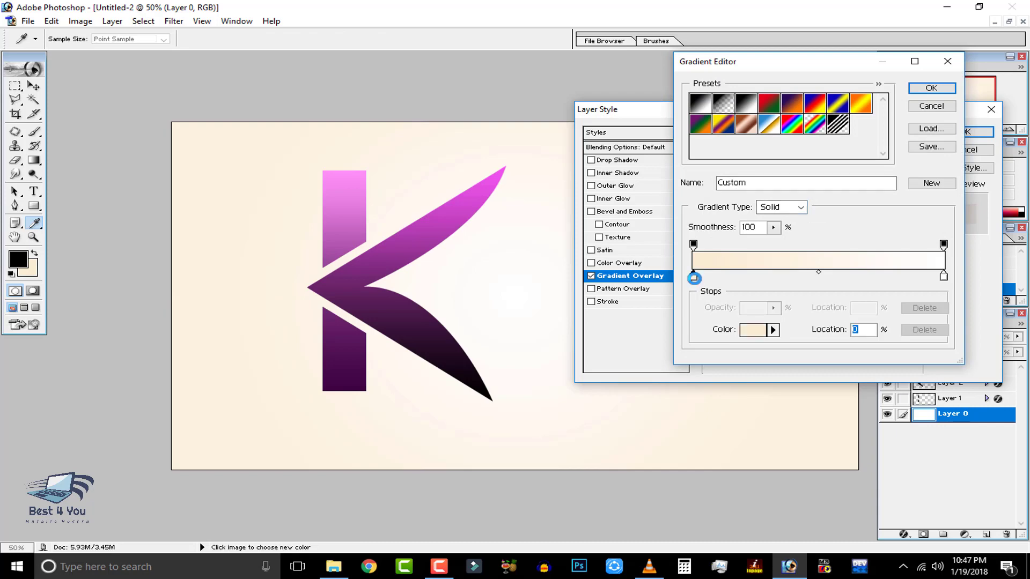
{"action": "double_click", "coordinate": [693, 277]}
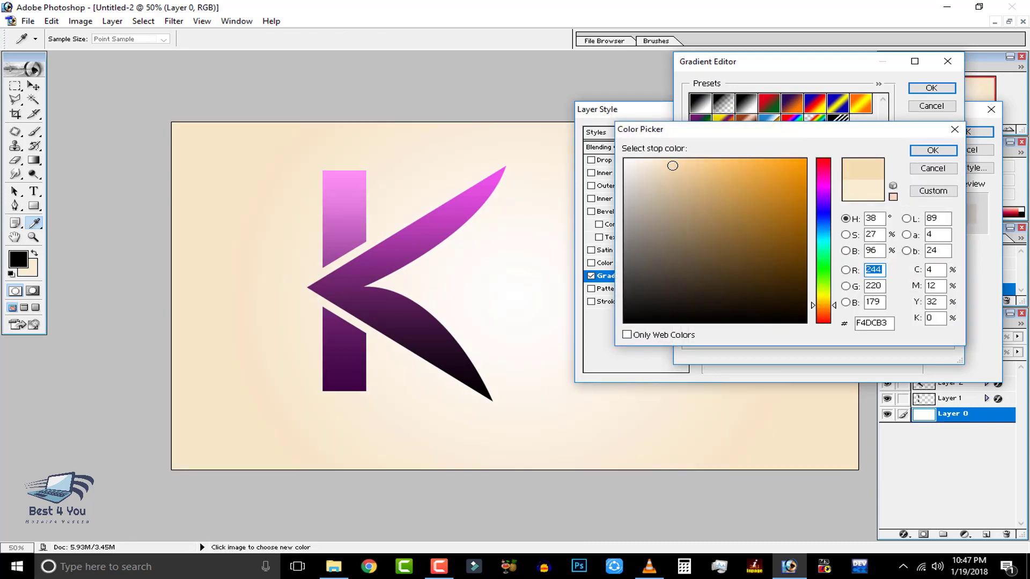
{"action": "left_click", "coordinate": [666, 160]}
{"action": "left_click", "coordinate": [824, 221]}
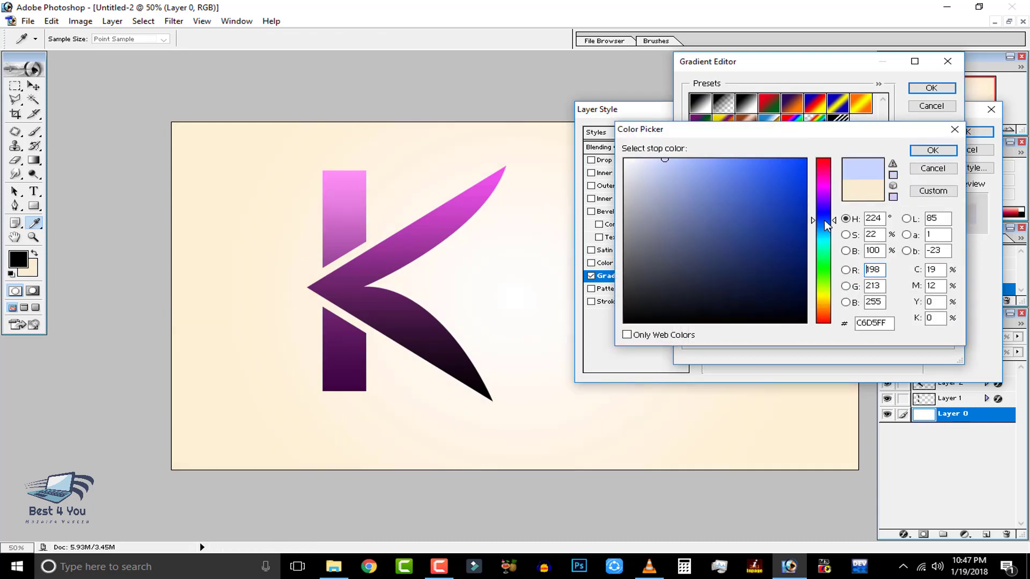
{"action": "left_click", "coordinate": [826, 268]}
{"action": "left_click", "coordinate": [818, 185]}
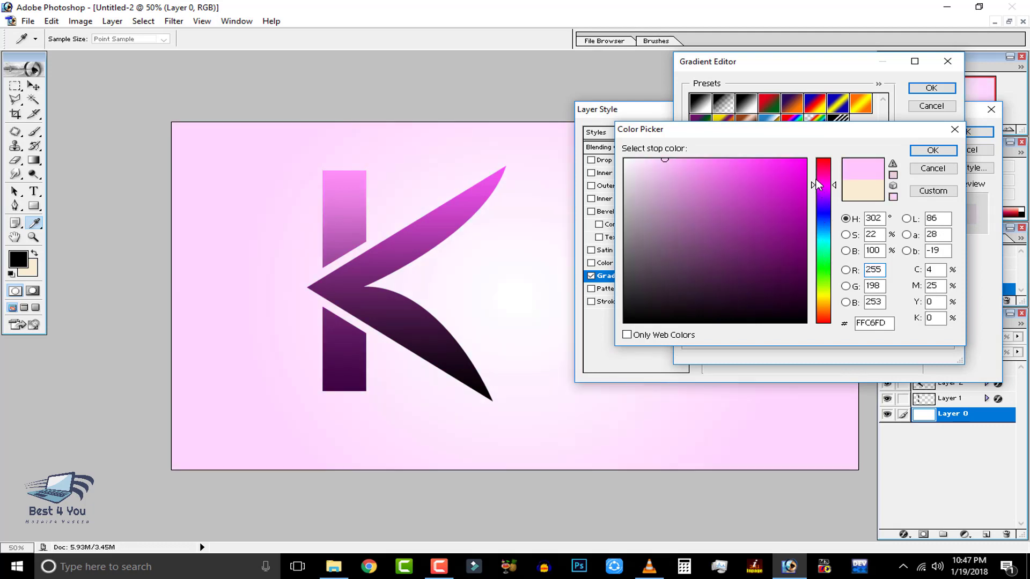
{"action": "left_click", "coordinate": [825, 166]}
{"action": "left_click", "coordinate": [823, 194]}
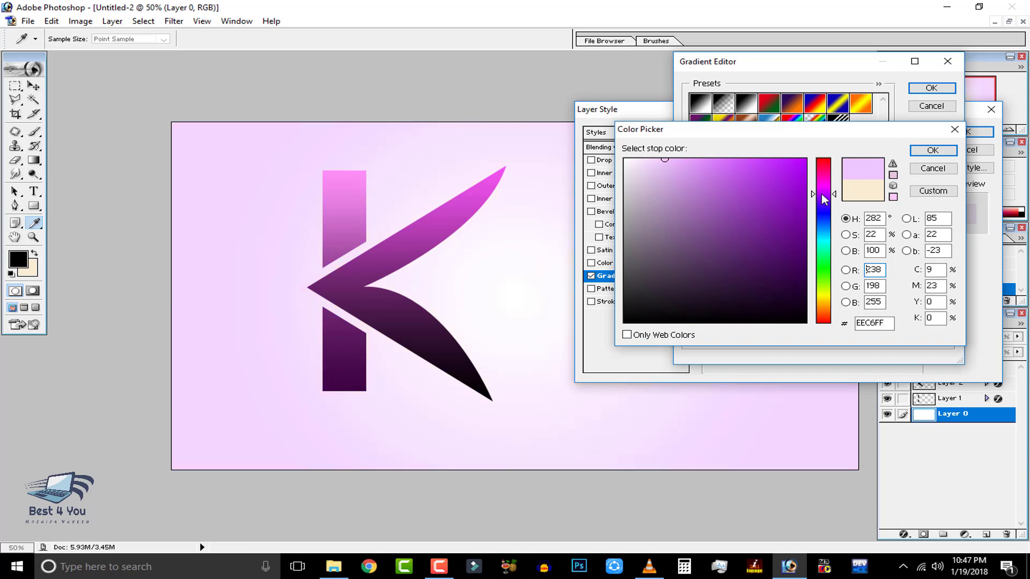
Try dark, vivid and pale shades, then cancel to keep cream and apply the radial overlay.
{"action": "left_click_drag", "start_coordinate": [707, 299], "coordinate": [661, 305]}
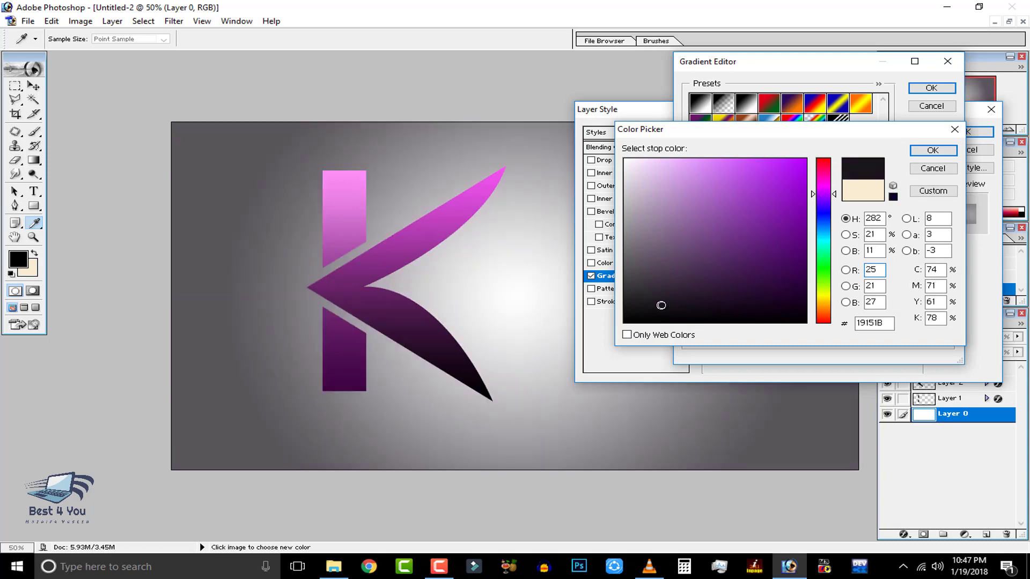
{"action": "left_click_drag", "start_coordinate": [661, 305], "coordinate": [794, 159]}
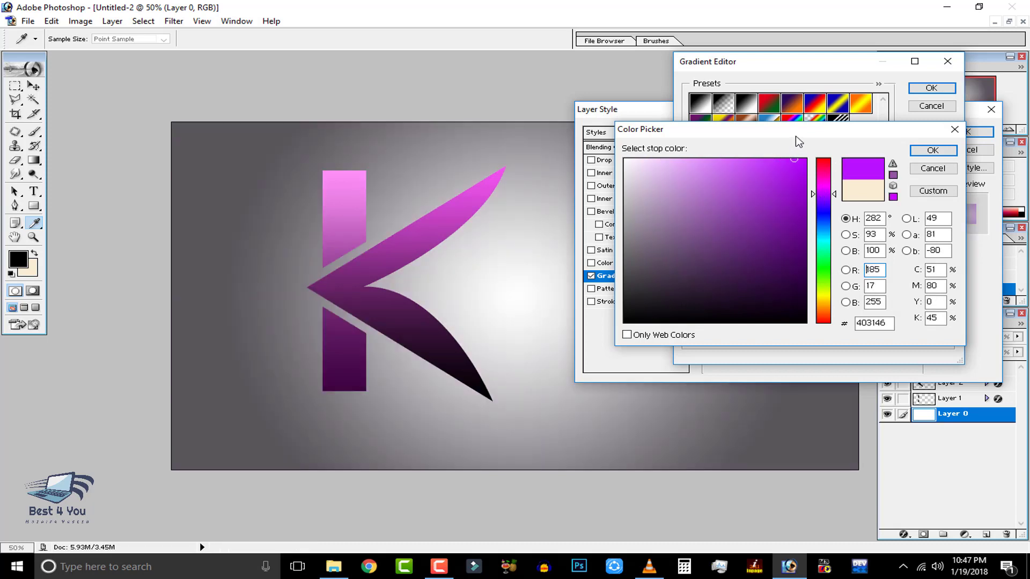
{"action": "left_click", "coordinate": [641, 159]}
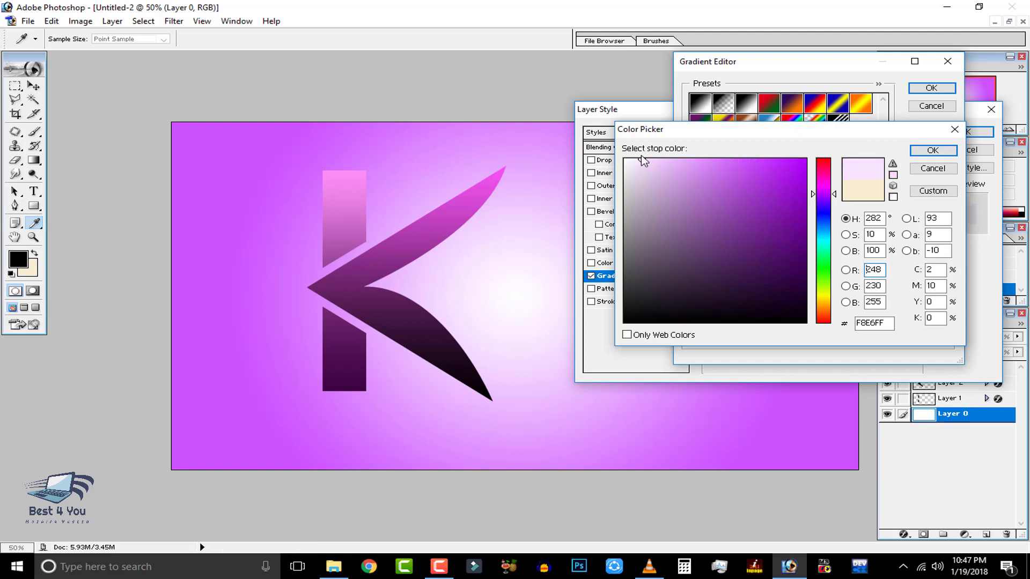
{"action": "left_click", "coordinate": [677, 160]}
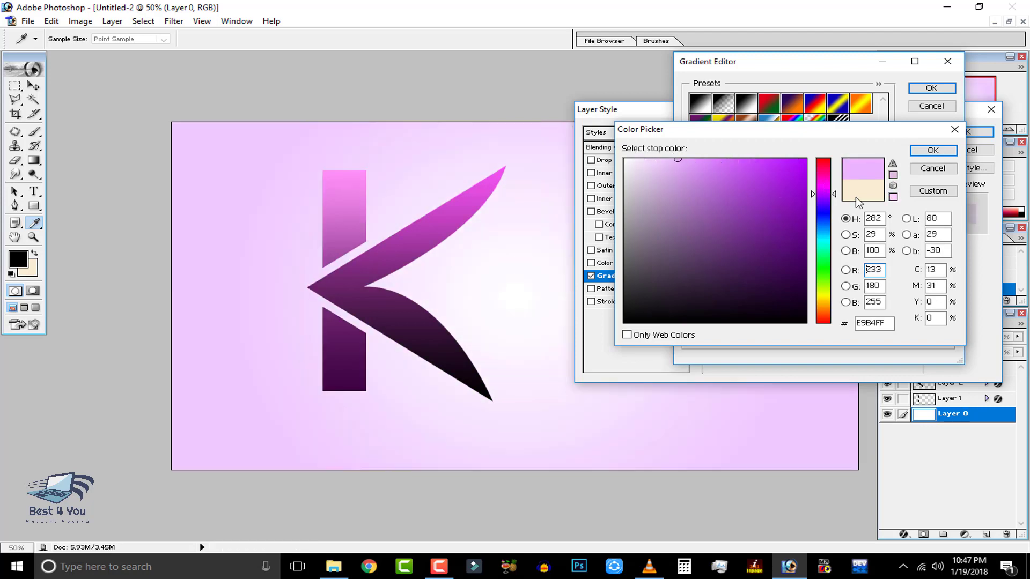
{"action": "left_click", "coordinate": [932, 168]}
{"action": "left_click", "coordinate": [931, 105]}
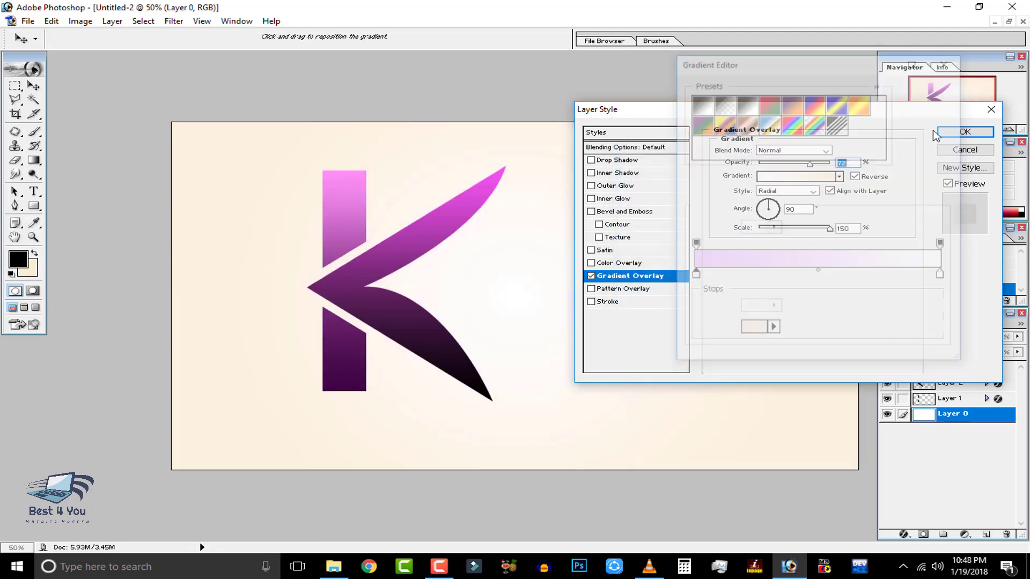
{"action": "left_click", "coordinate": [966, 132]}
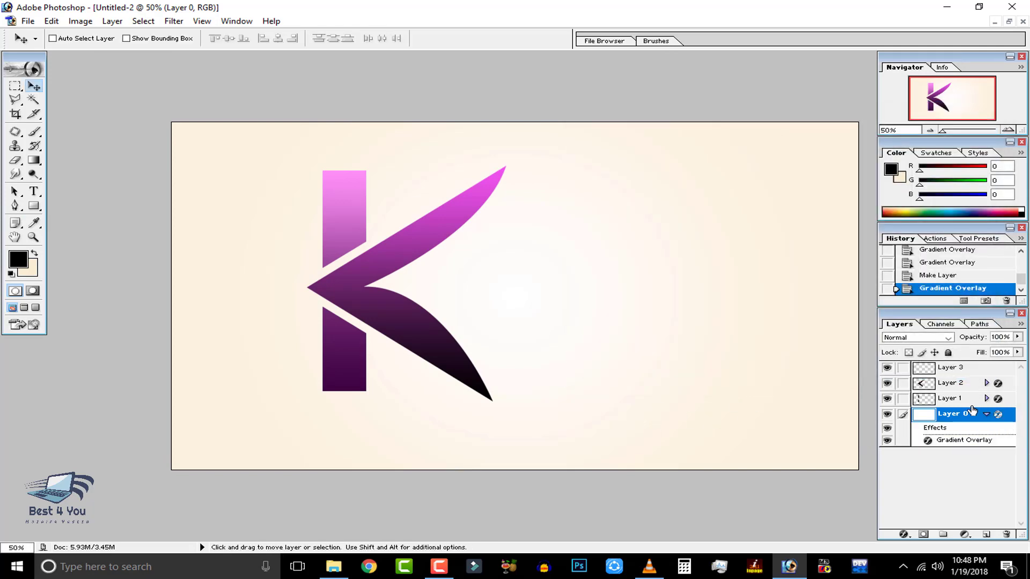
Link Layer 1 with Layer 2 and move the K monogram to the right.
{"action": "left_click", "coordinate": [965, 369]}
{"action": "left_click", "coordinate": [888, 369]}
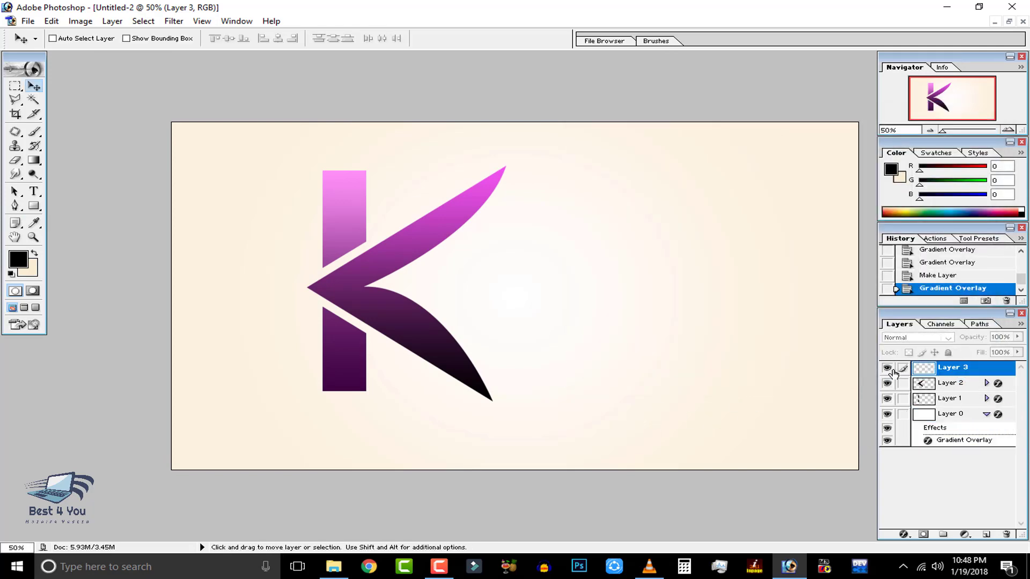
{"action": "left_click", "coordinate": [918, 387]}
{"action": "left_click", "coordinate": [903, 399]}
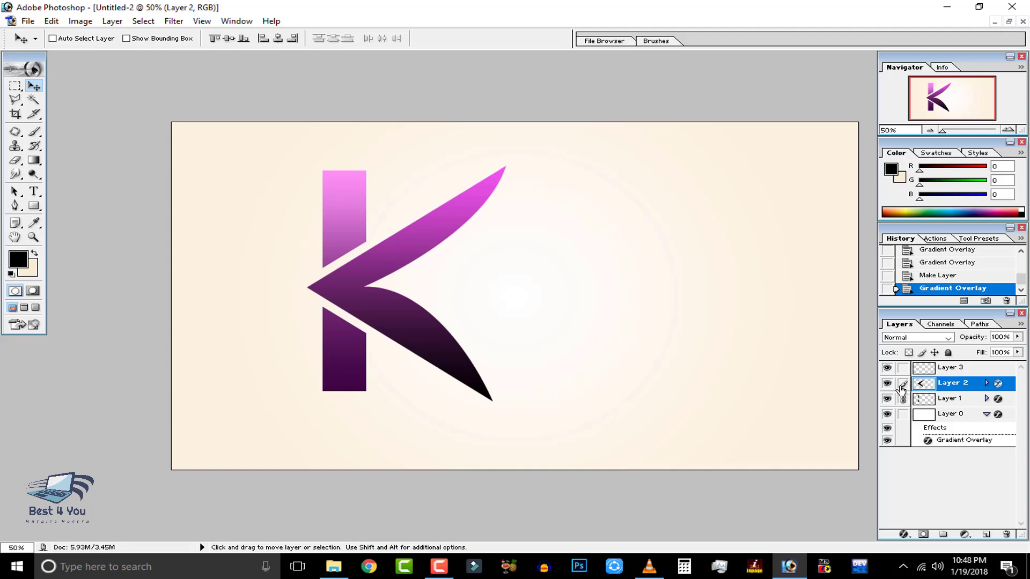
{"action": "left_click", "coordinate": [887, 384]}
{"action": "mouse_move", "coordinate": [377, 299]}
{"action": "left_mouse_down"}
{"action": "mouse_move", "coordinate": [424, 303]}
{"action": "mouse_move", "coordinate": [374, 294]}
{"action": "left_mouse_up"}
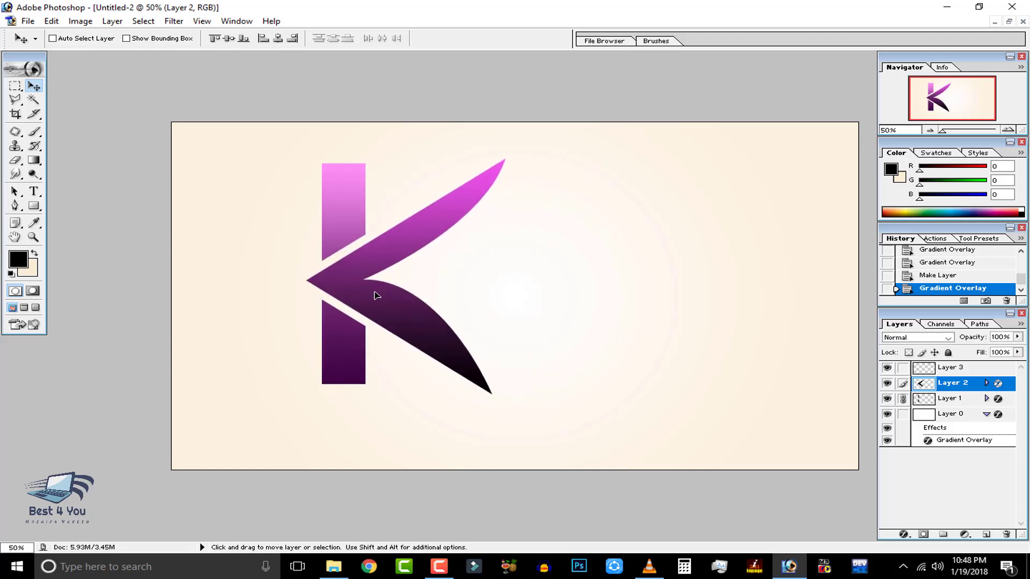
Type the owner's name as distressed black text beside the K's lower tail and commit it.
{"action": "left_click", "coordinate": [949, 375]}
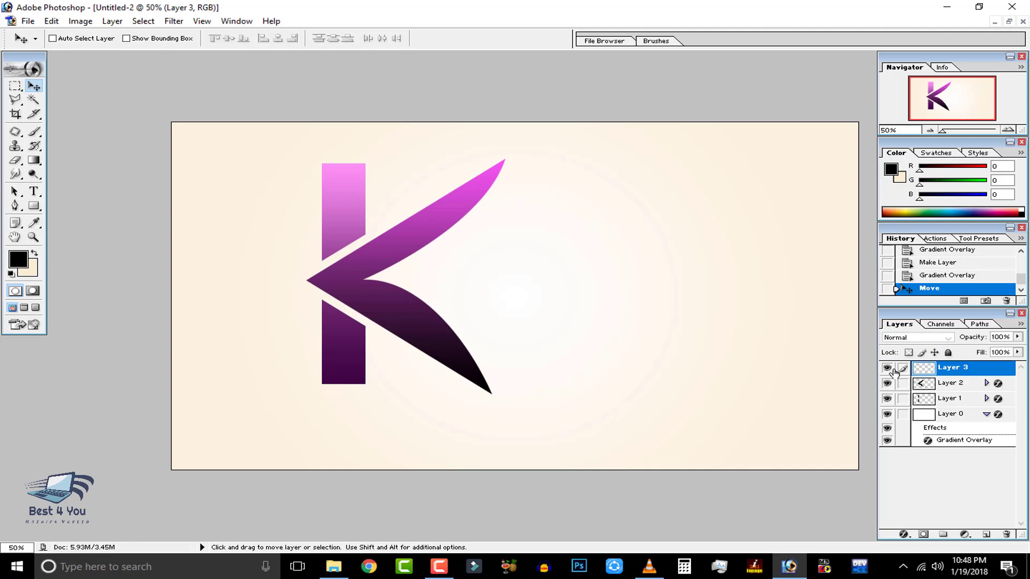
{"action": "left_click", "coordinate": [34, 191]}
{"action": "left_click", "coordinate": [514, 371]}
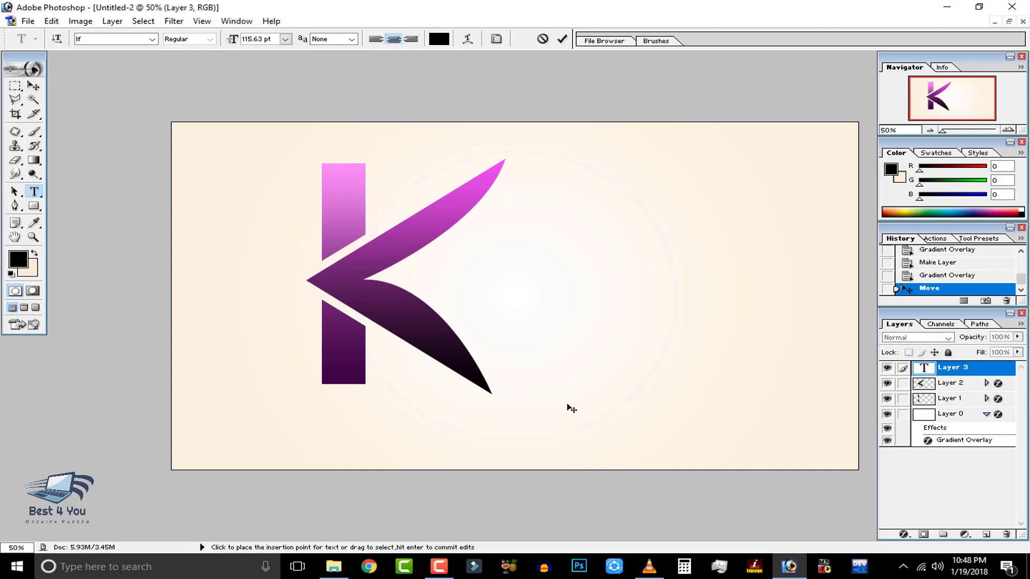
{"action": "type", "text": "HUZAIFA"}
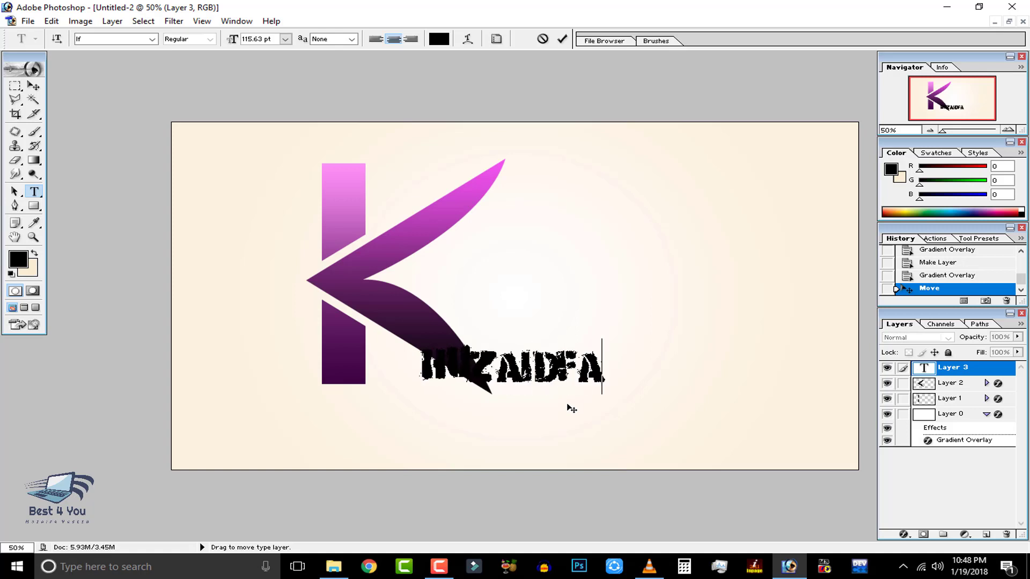
{"action": "key", "text": "BackSpace"}
{"action": "key", "text": "BackSpace"}
{"action": "key", "text": "BackSpace"}
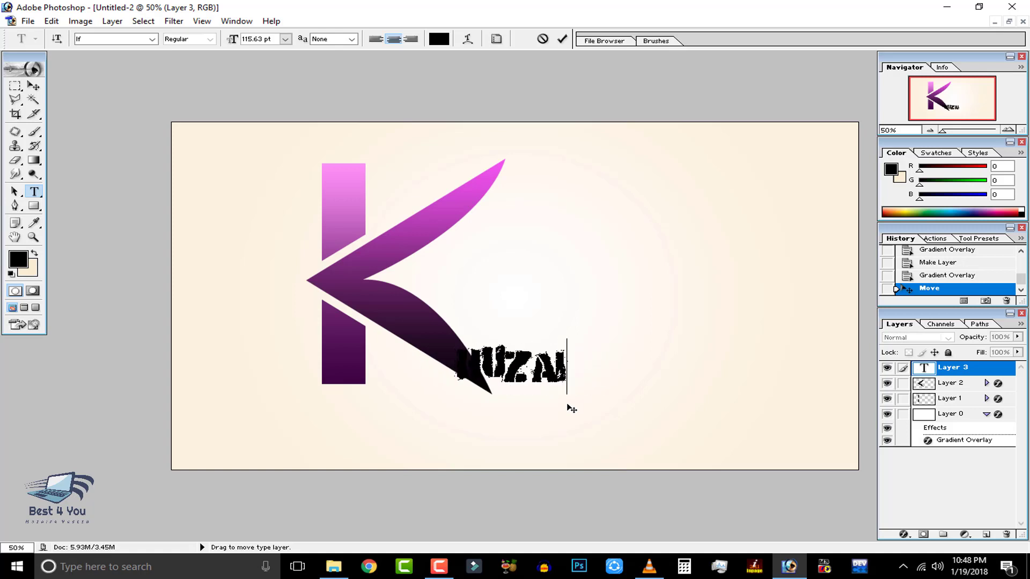
{"action": "type", "text": "FA"}
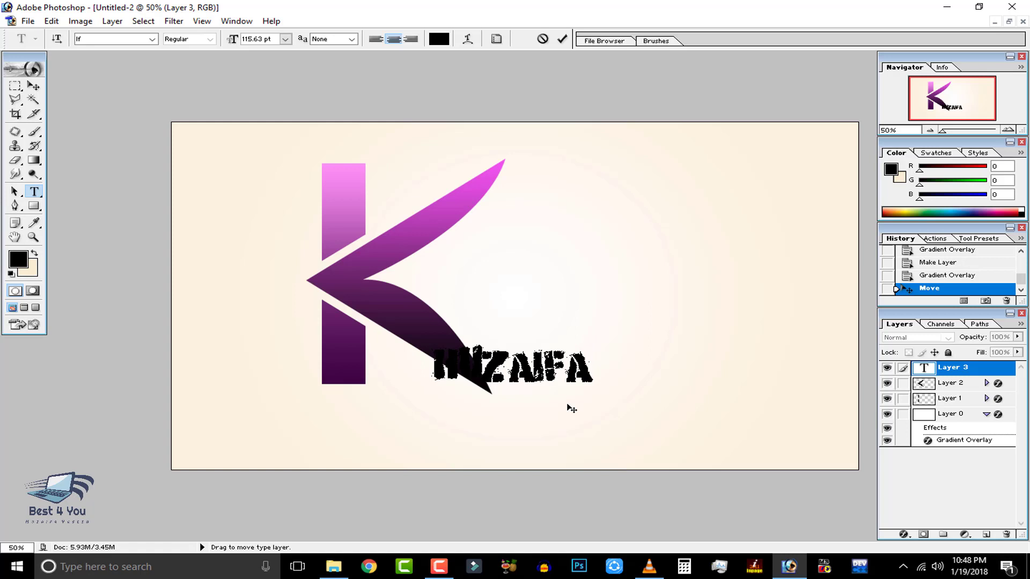
{"action": "type", "text": " YASEEN"}
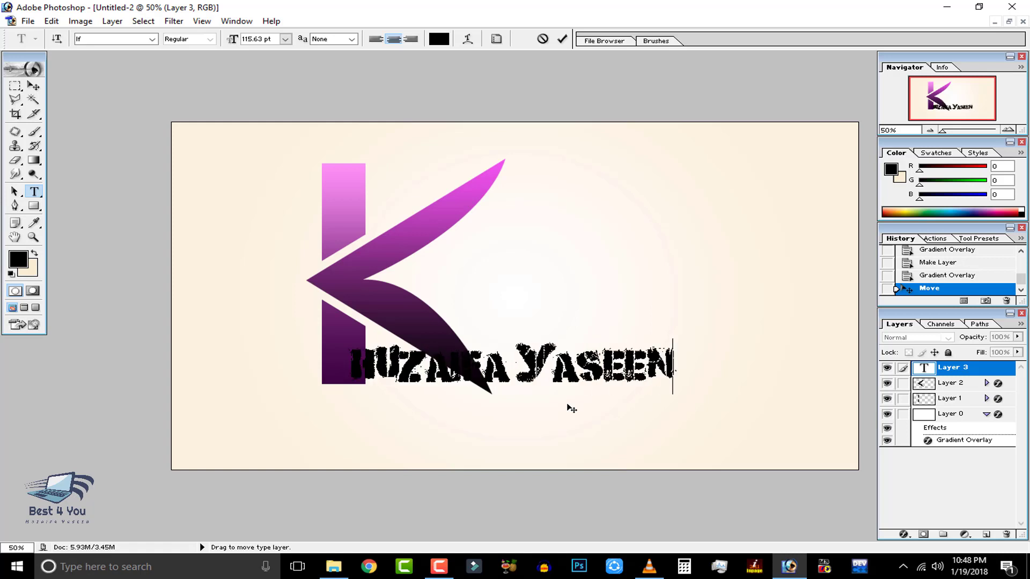
{"action": "left_click_drag", "start_coordinate": [571, 408], "coordinate": [719, 420]}
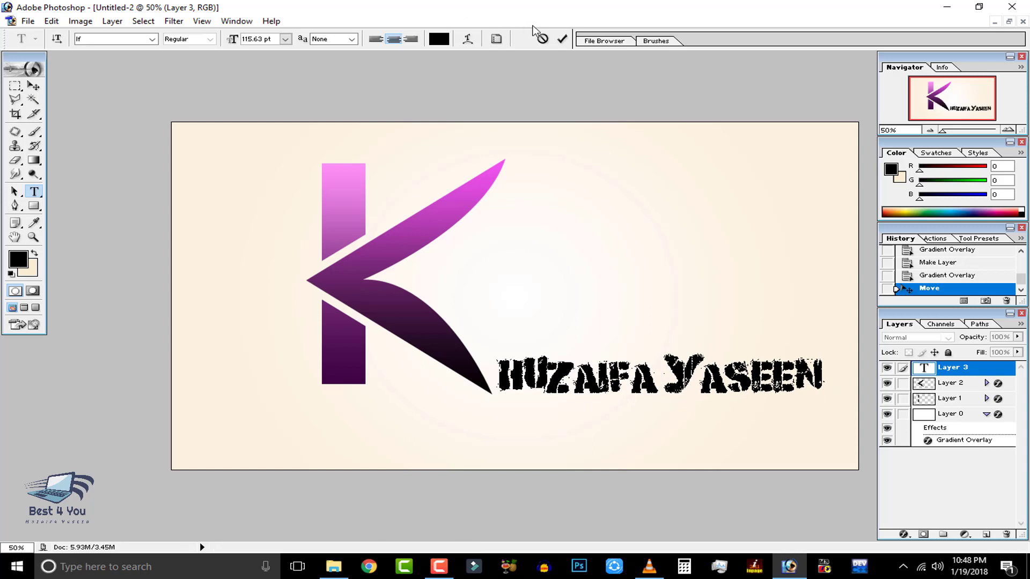
{"action": "left_click", "coordinate": [561, 38]}
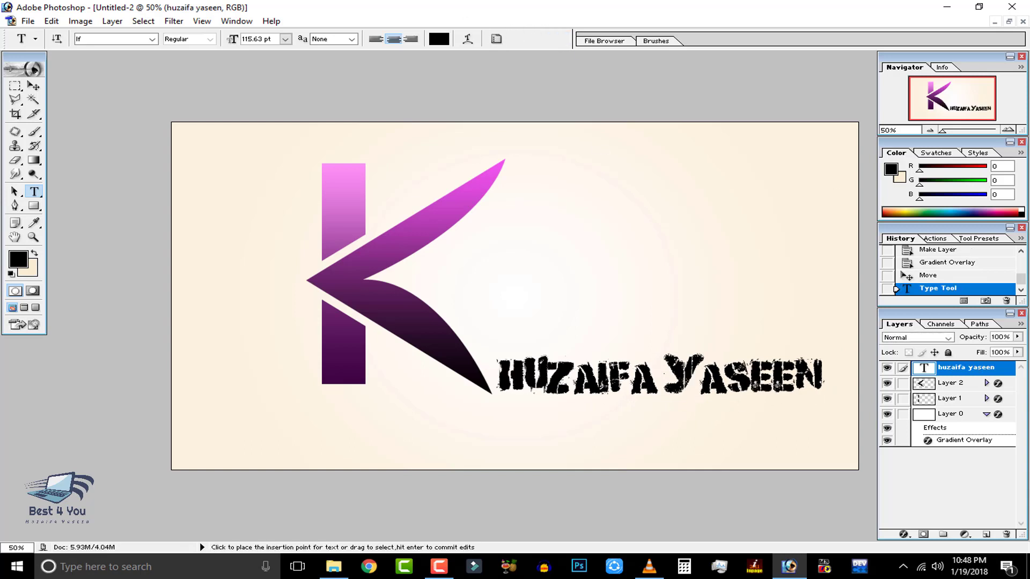
{"action": "left_click_drag", "start_coordinate": [498, 375], "coordinate": [823, 381]}
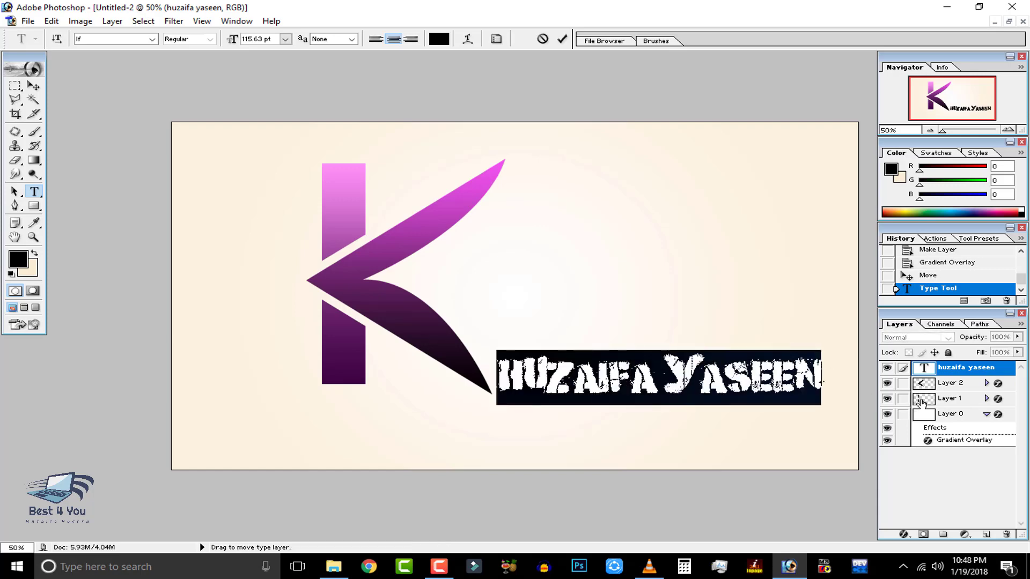
{"action": "left_click", "coordinate": [562, 38]}
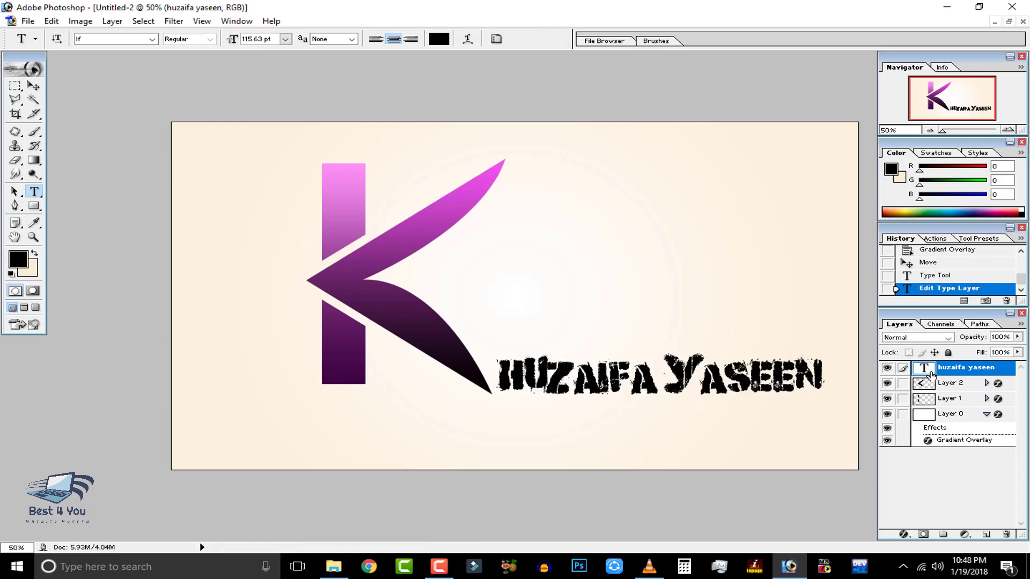
{"action": "right_click", "coordinate": [928, 375]}
Add a Gradient Overlay to the name text with a dark purple left stop.
{"action": "left_click", "coordinate": [927, 413]}
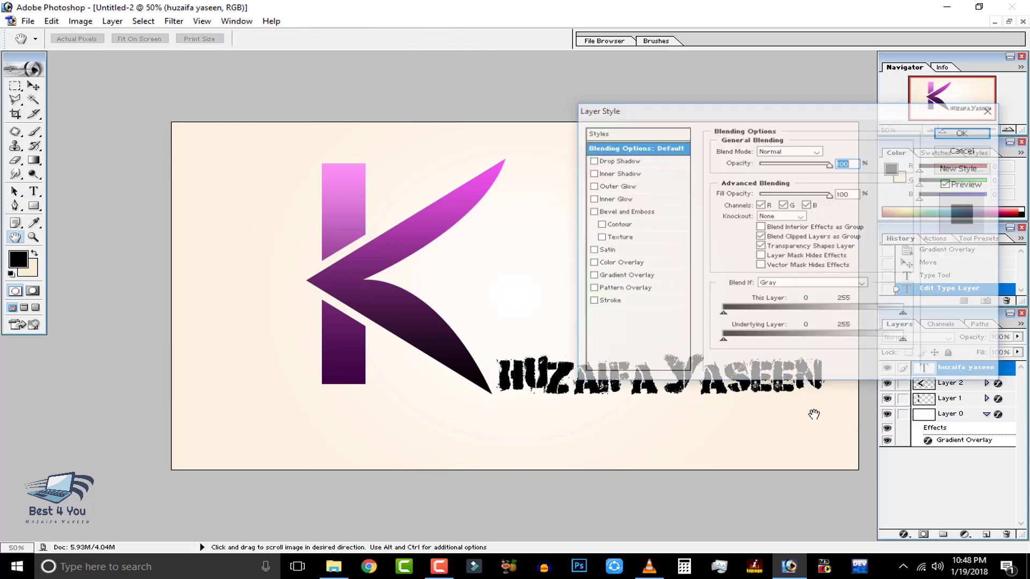
{"action": "left_click", "coordinate": [630, 277]}
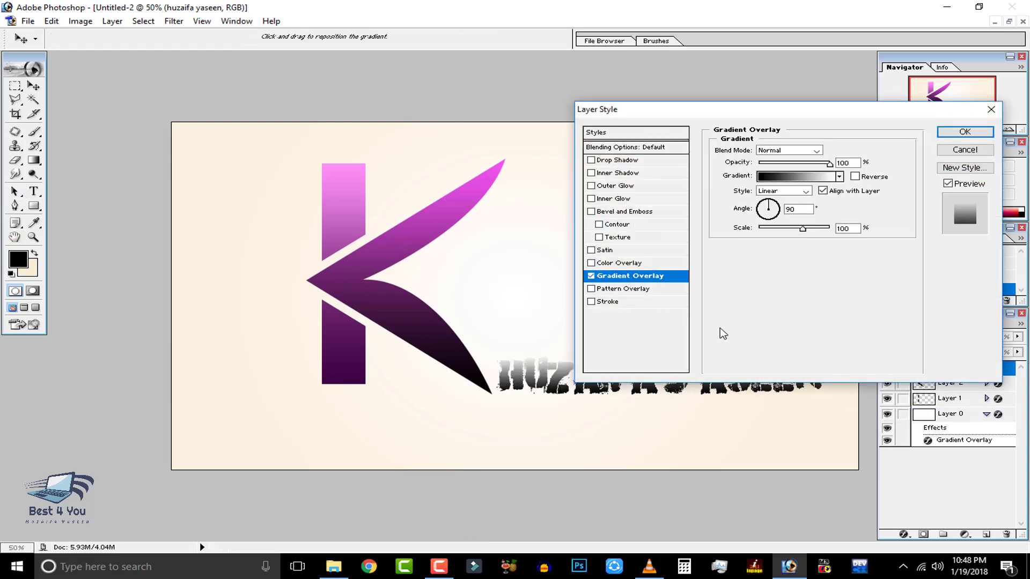
{"action": "left_click", "coordinate": [799, 176]}
{"action": "double_click", "coordinate": [694, 277]}
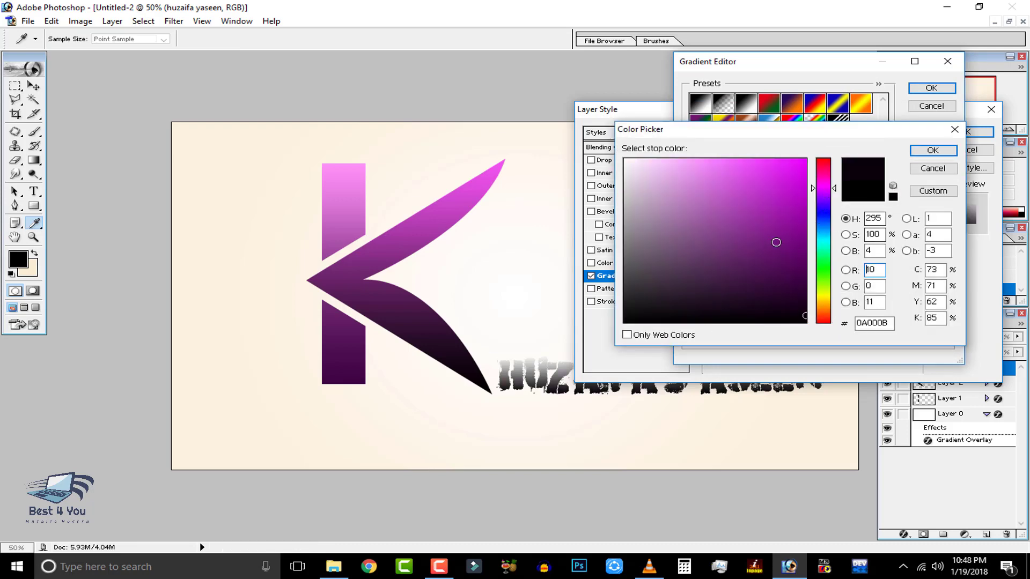
{"action": "left_click", "coordinate": [933, 150]}
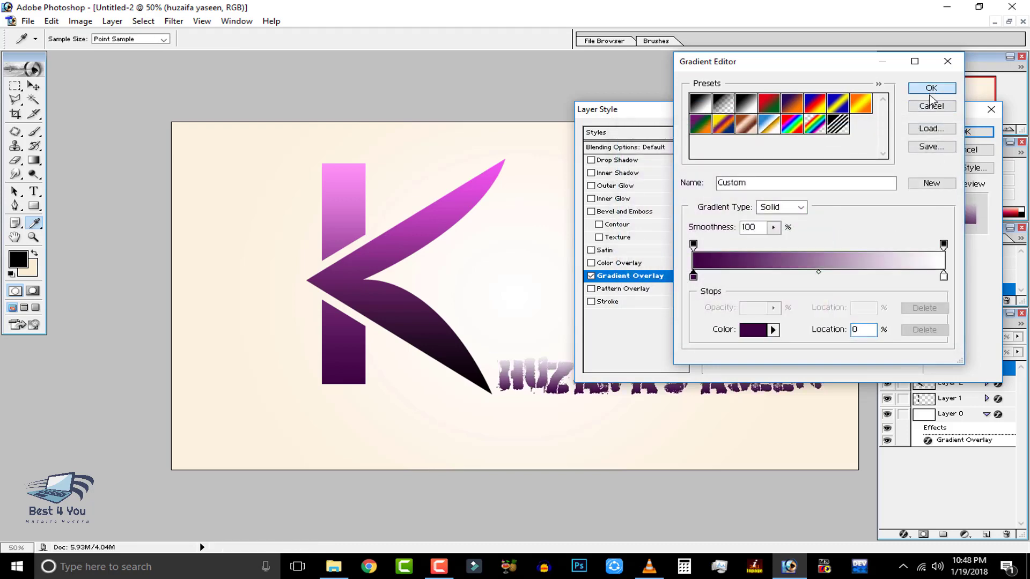
{"action": "left_click", "coordinate": [932, 88]}
Set the gradient's right stop to bright magenta and apply the overlay.
{"action": "left_click", "coordinate": [820, 177]}
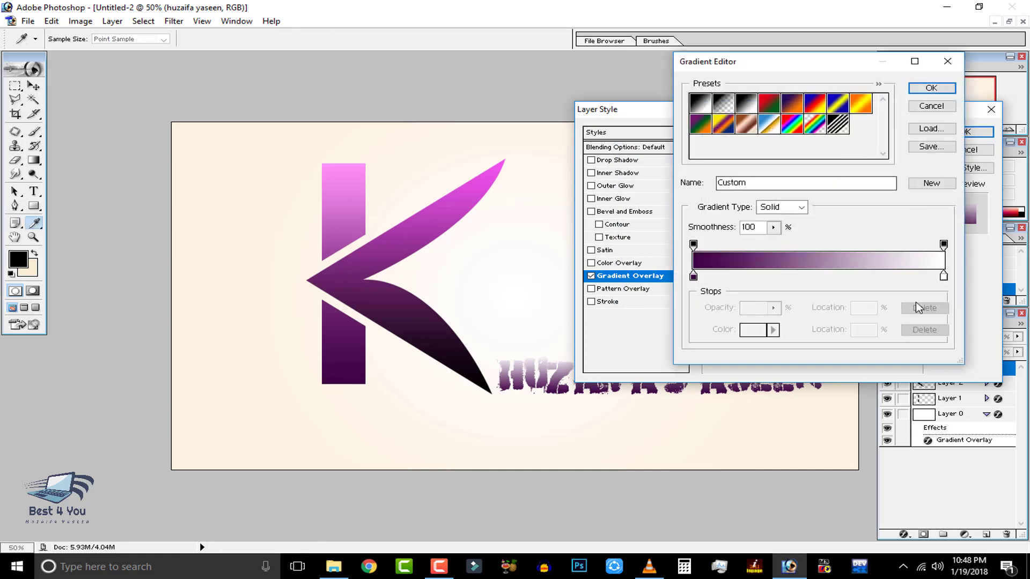
{"action": "double_click", "coordinate": [950, 283]}
{"action": "left_click_drag", "start_coordinate": [770, 223], "coordinate": [809, 157]}
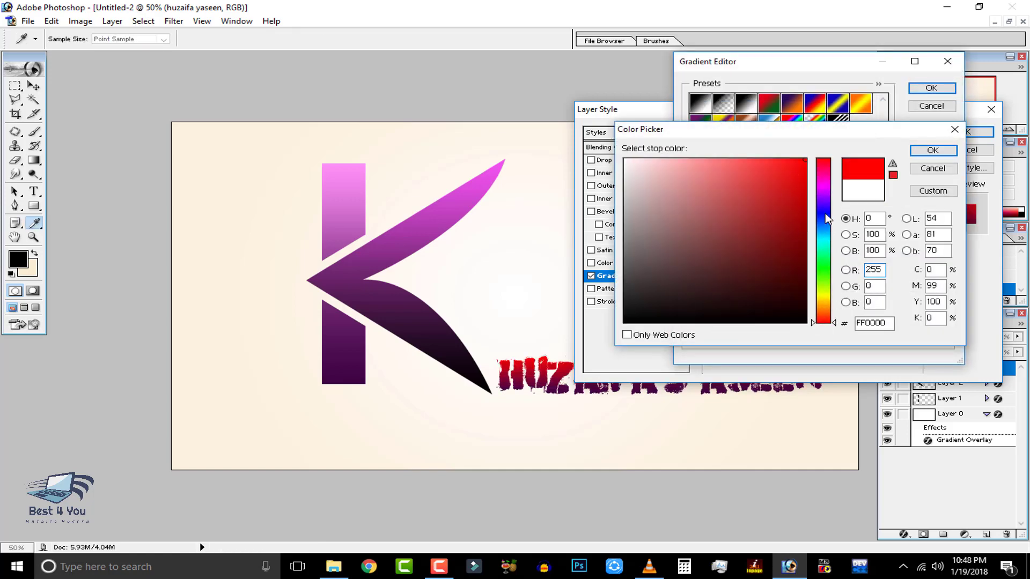
{"action": "left_click", "coordinate": [830, 192]}
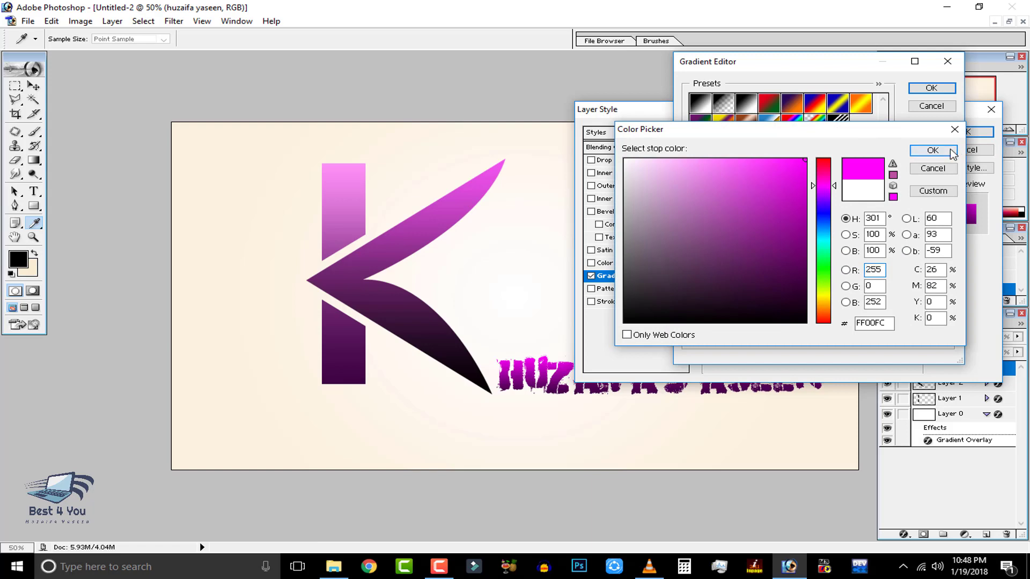
{"action": "left_click", "coordinate": [933, 150]}
{"action": "left_click", "coordinate": [932, 88]}
{"action": "left_click", "coordinate": [977, 131]}
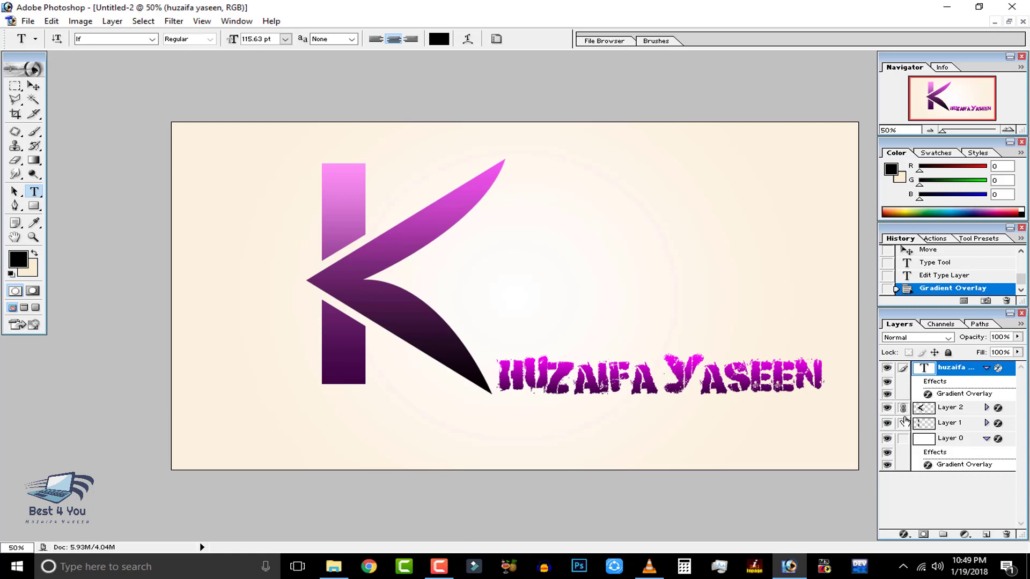
Move the K and name text left together and add a new empty layer.
{"action": "left_click", "coordinate": [33, 86]}
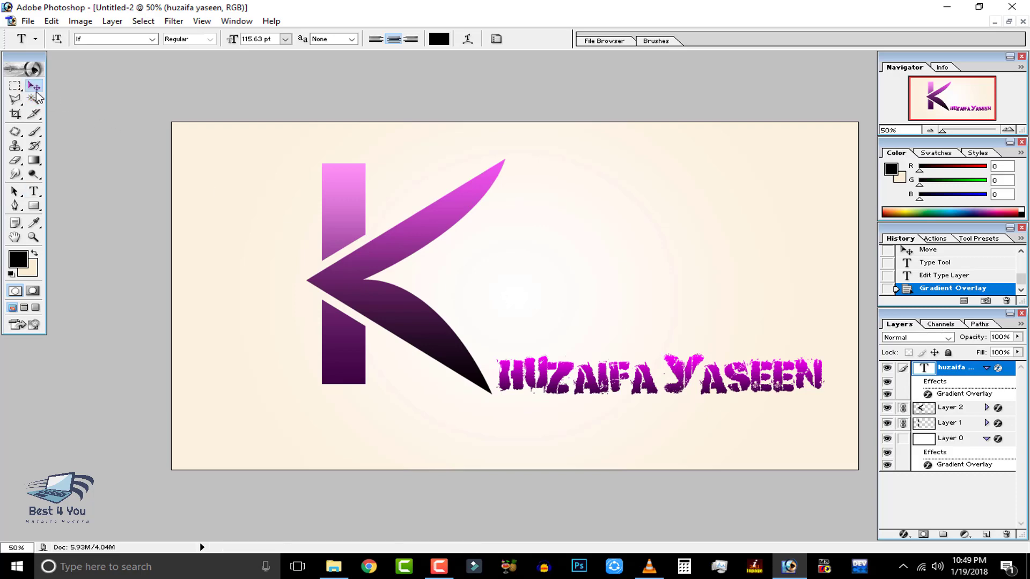
{"action": "left_click_drag", "start_coordinate": [343, 289], "coordinate": [305, 285]}
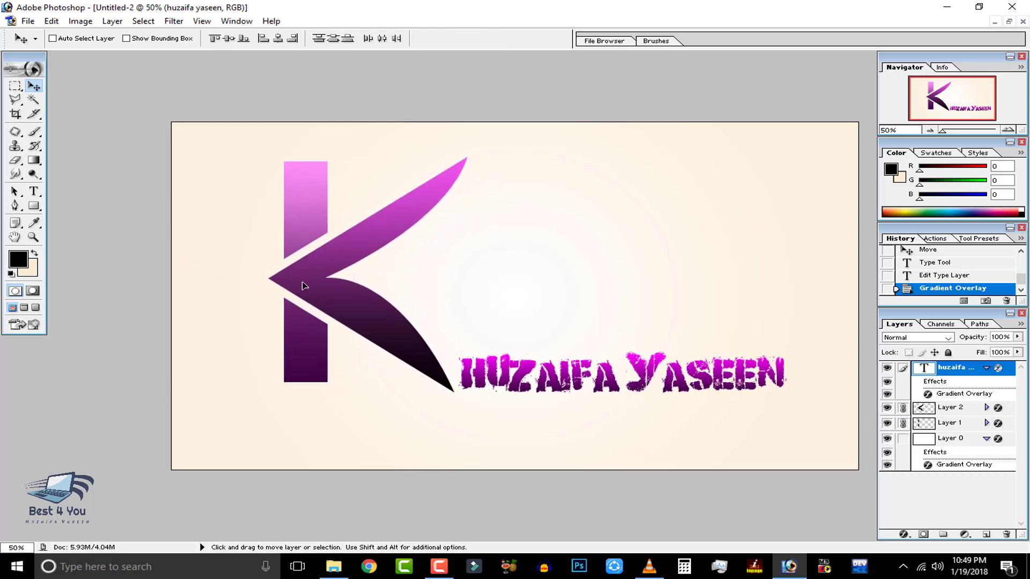
{"action": "left_click", "coordinate": [987, 534]}
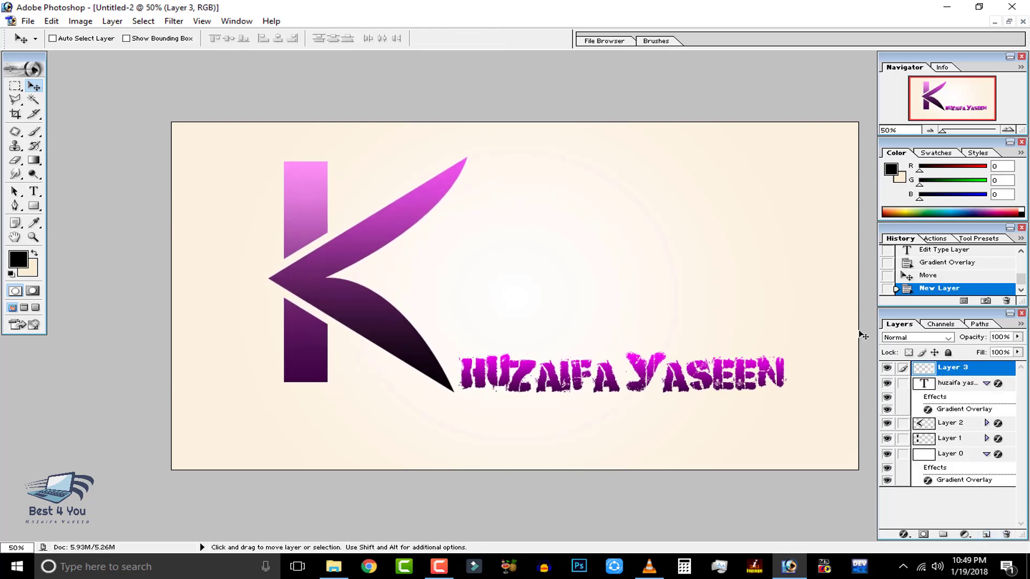
Paint a wide black elliptical patch beneath the name text on the new layer.
{"action": "left_click_drag", "start_coordinate": [15, 85], "coordinate": [46, 108]}
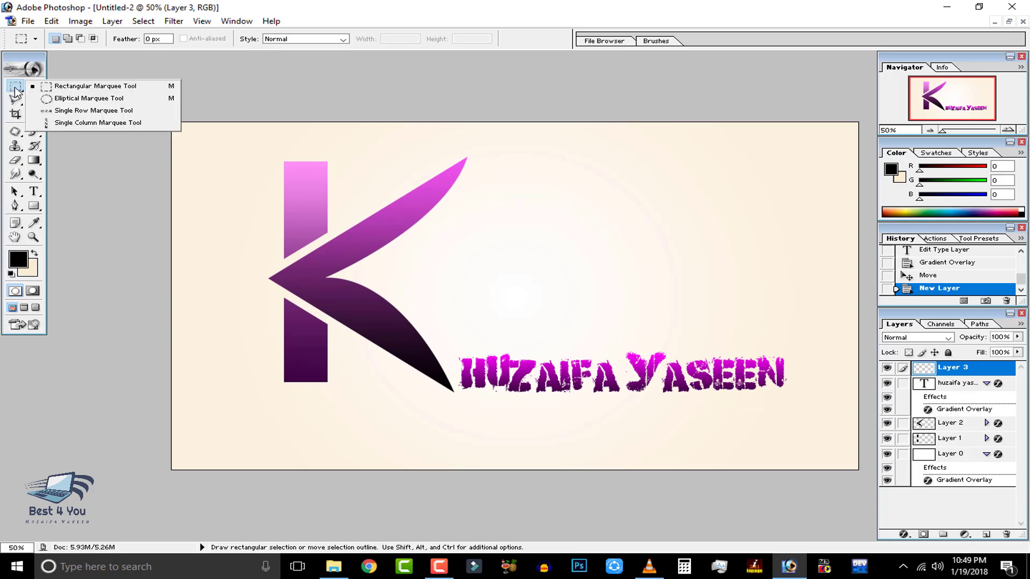
{"action": "left_click", "coordinate": [60, 100]}
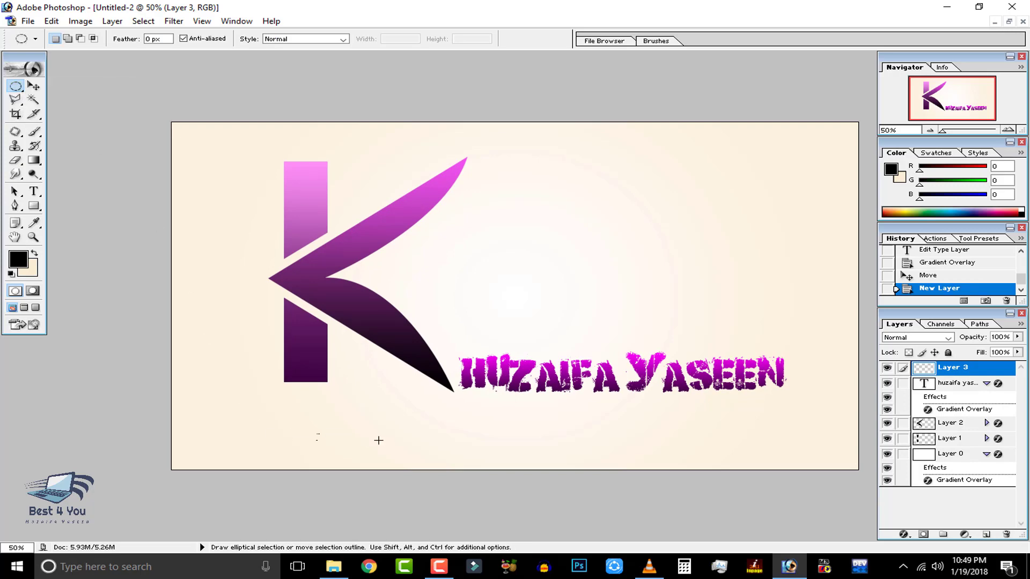
{"action": "left_click_drag", "start_coordinate": [378, 441], "coordinate": [628, 456]}
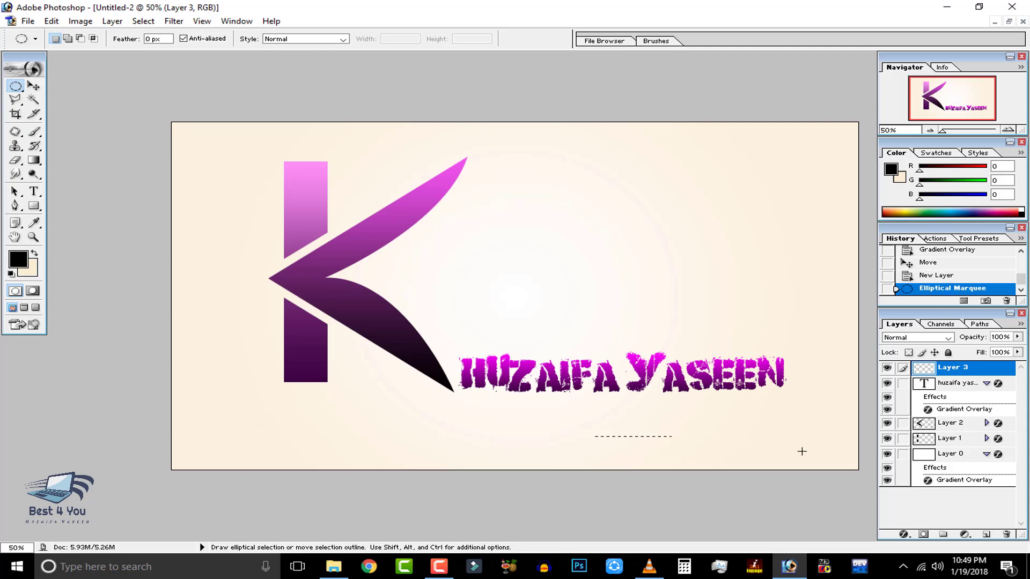
{"action": "left_click_drag", "start_coordinate": [802, 452], "coordinate": [802, 451]}
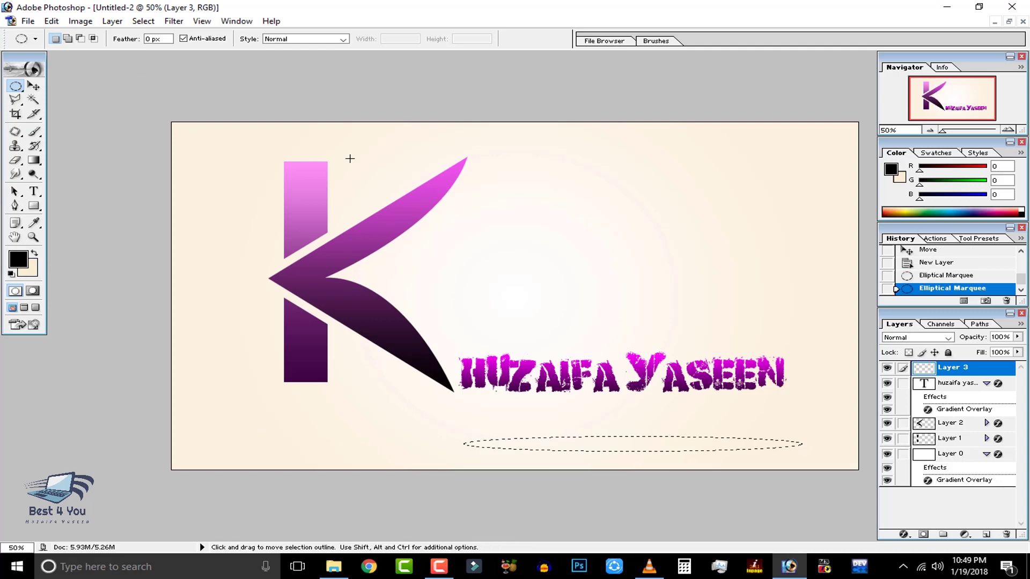
{"action": "left_click", "coordinate": [73, 38]}
{"action": "left_click_drag", "start_coordinate": [285, 423], "coordinate": [406, 439]}
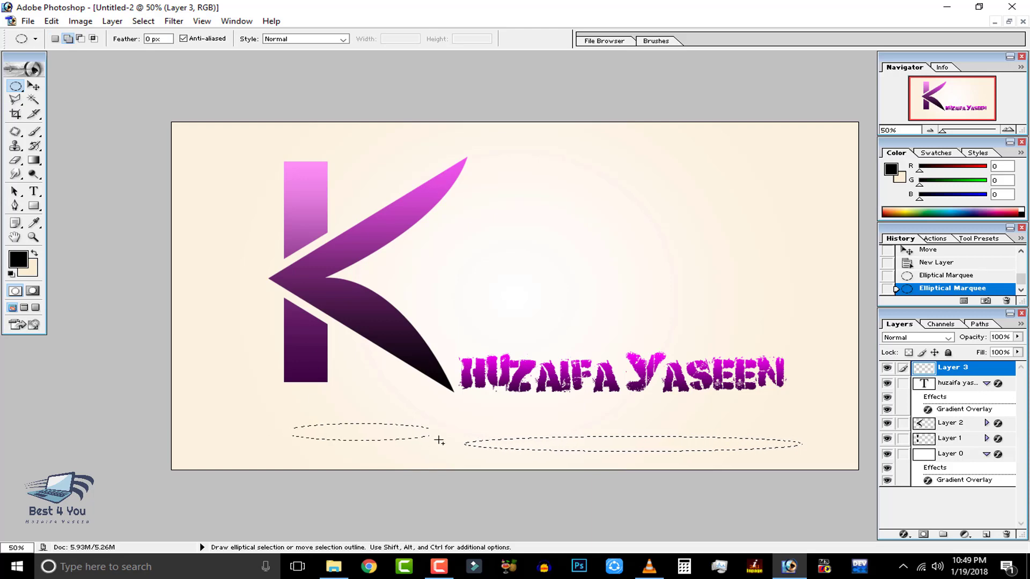
{"action": "key", "text": "ctrl+z"}
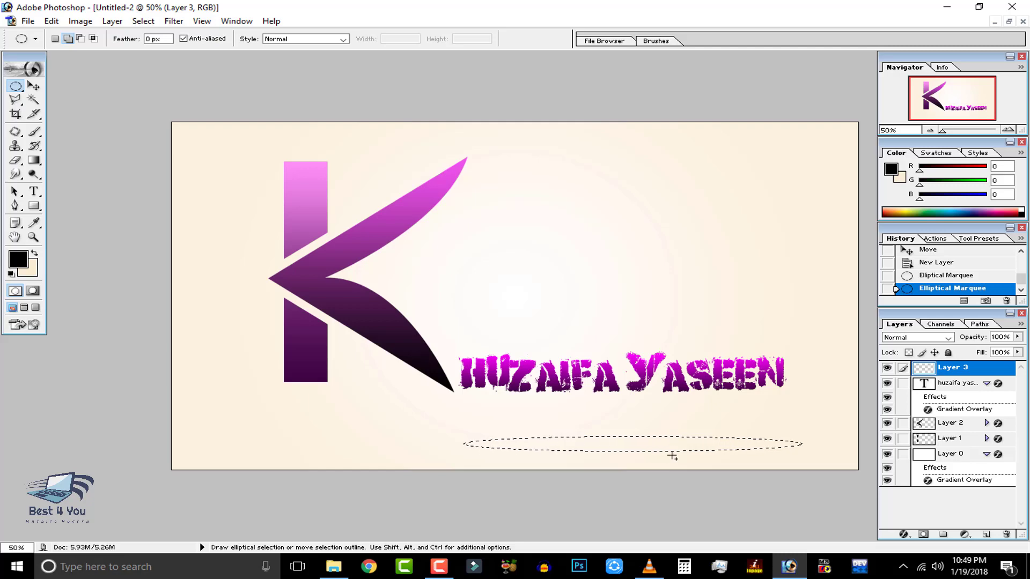
{"action": "left_click", "coordinate": [34, 133]}
{"action": "mouse_move", "coordinate": [529, 451]}
{"action": "left_mouse_down"}
{"action": "mouse_move", "coordinate": [600, 433]}
{"action": "mouse_move", "coordinate": [751, 437]}
{"action": "left_mouse_up"}
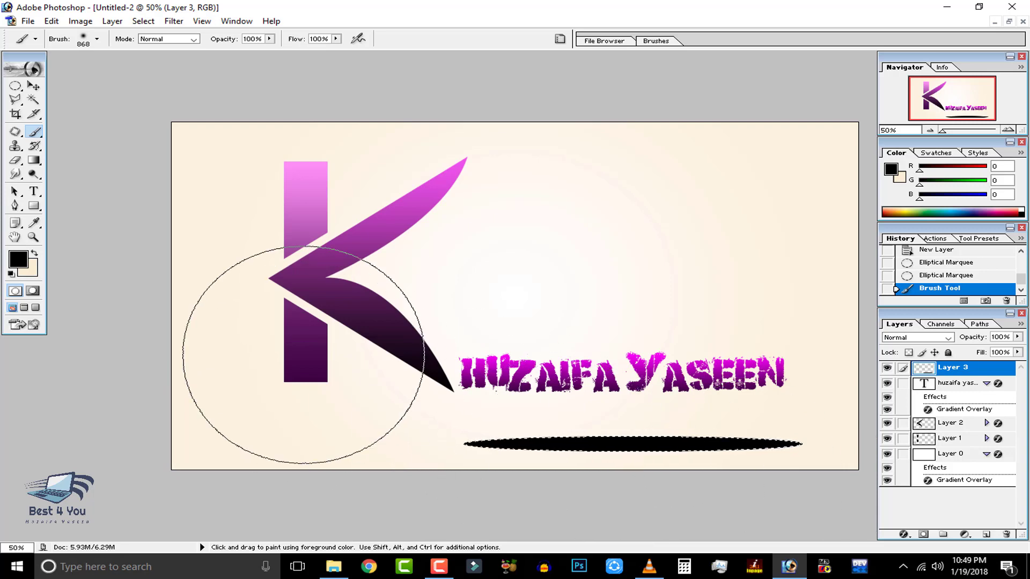
Deselect and shrink the black ellipse to about a third of its width.
{"action": "key", "text": "ctrl+d"}
{"action": "key", "text": "ctrl+t"}
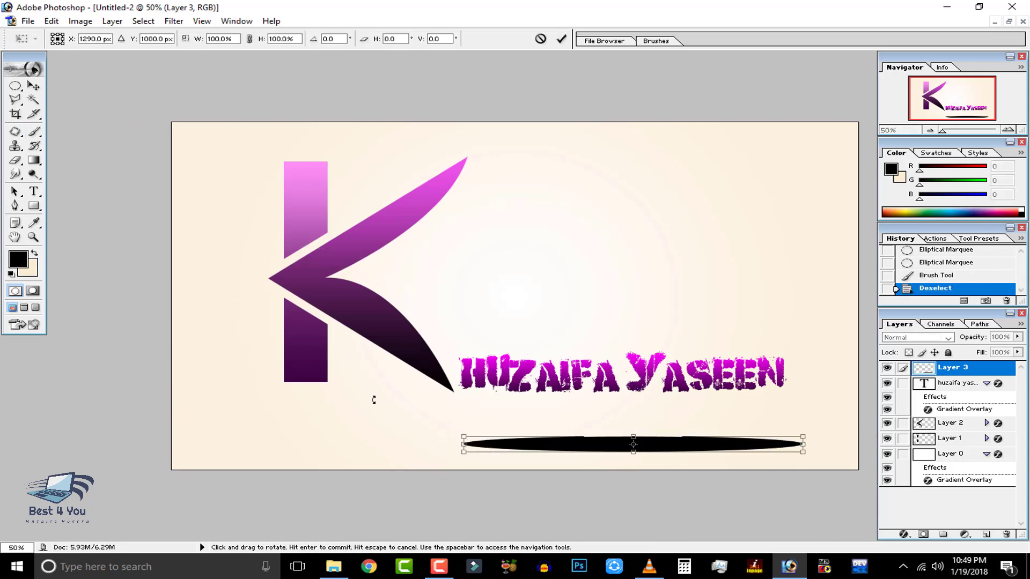
{"action": "left_click_drag", "start_coordinate": [807, 458], "coordinate": [694, 454]}
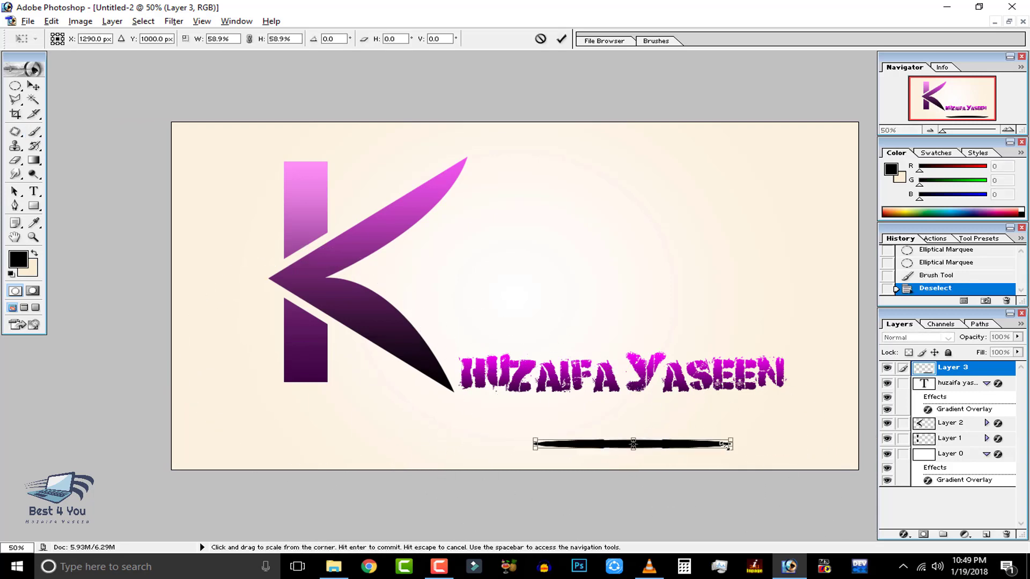
{"action": "left_click", "coordinate": [561, 38]}
Apply a 26.4 px Gaussian Blur to the ellipse.
{"action": "left_click", "coordinate": [173, 21]}
{"action": "mouse_move", "coordinate": [192, 116]}
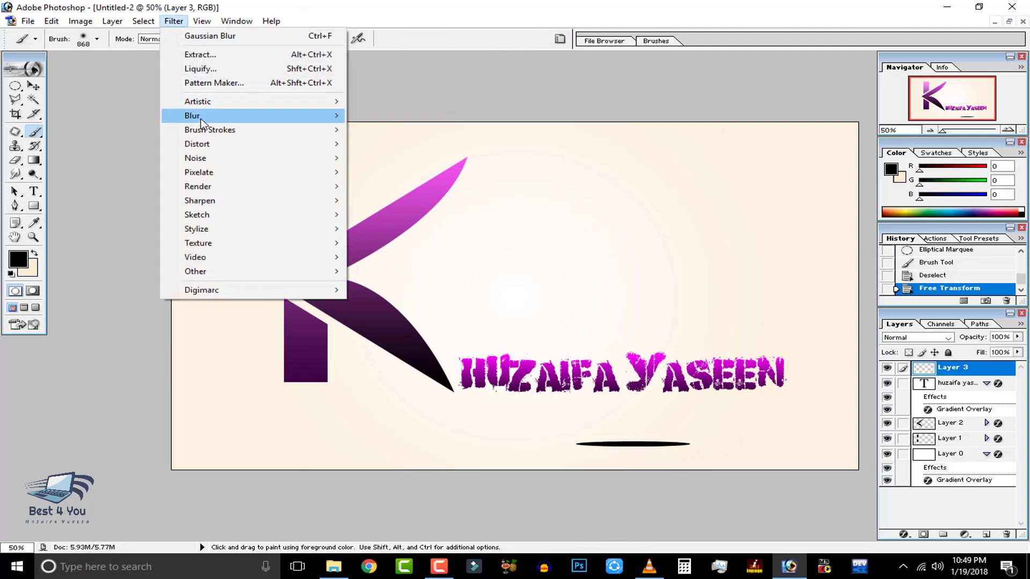
{"action": "left_click", "coordinate": [396, 143]}
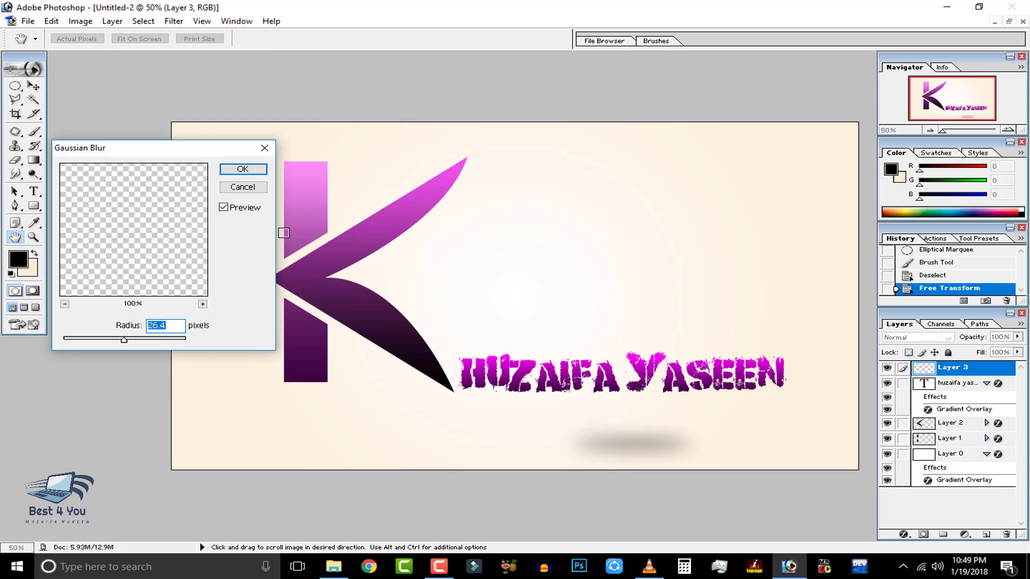
{"action": "left_click_drag", "start_coordinate": [157, 338], "coordinate": [124, 339]}
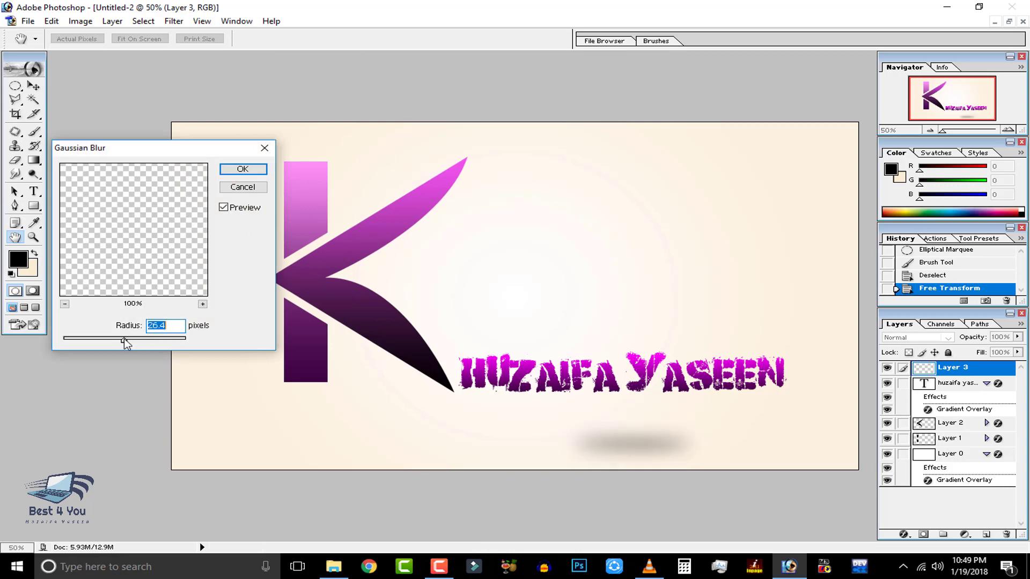
{"action": "left_click", "coordinate": [243, 170]}
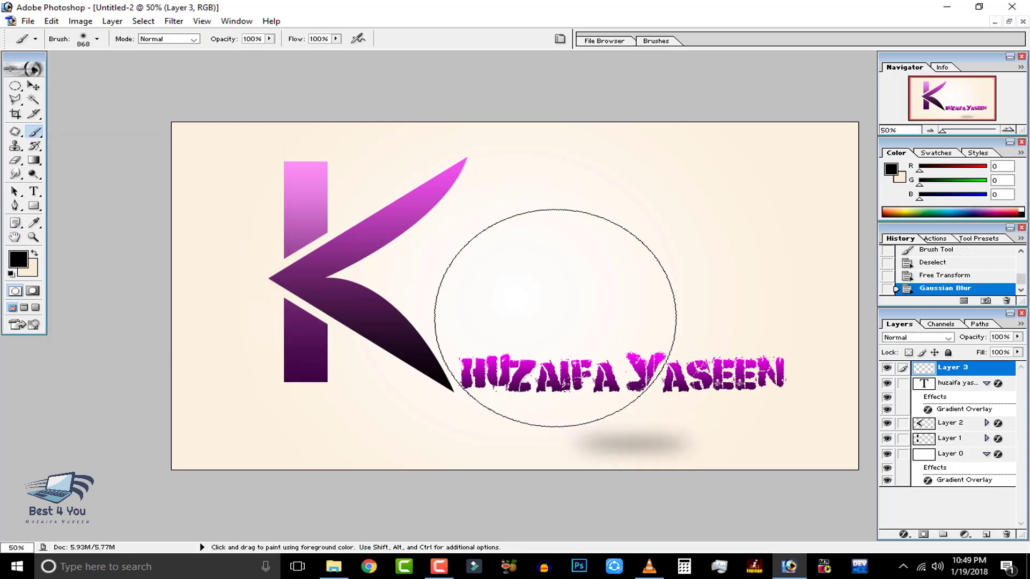
Stretch the blurred shadow wide under the whole name and move it up slightly.
{"action": "key", "text": "ctrl+t"}
{"action": "left_click_drag", "start_coordinate": [707, 440], "coordinate": [795, 445]}
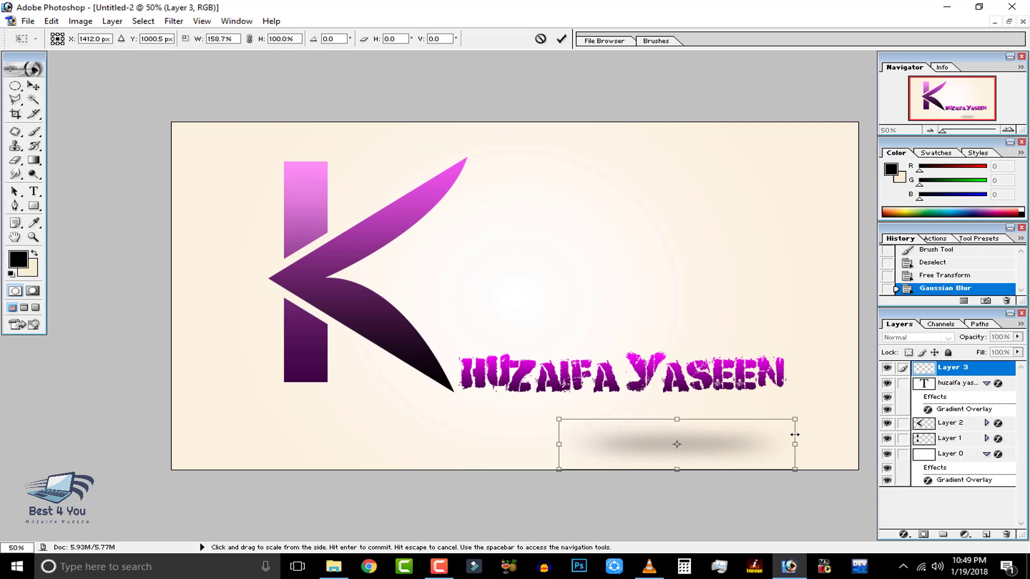
{"action": "left_click_drag", "start_coordinate": [559, 444], "coordinate": [426, 445]}
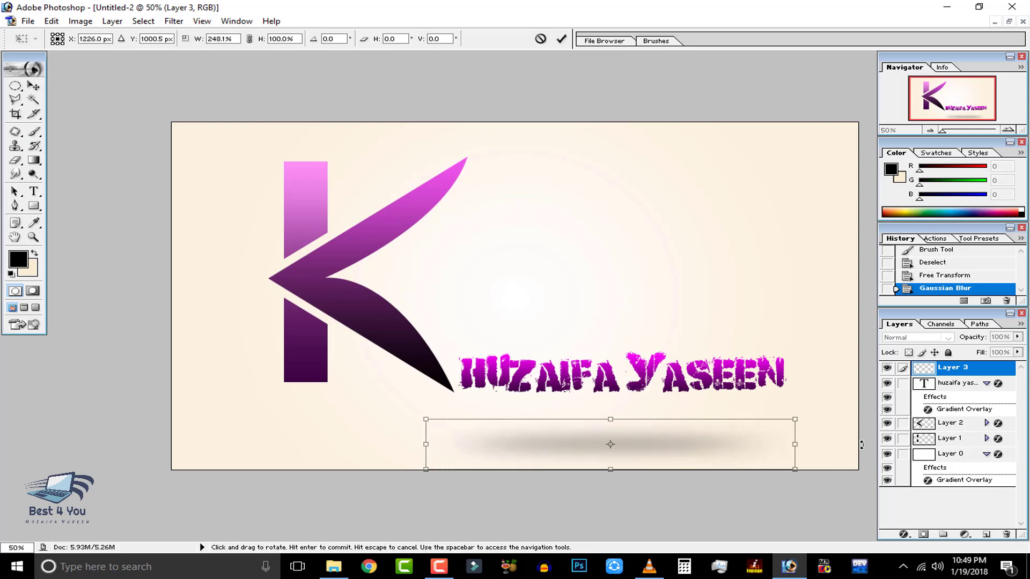
{"action": "left_click_drag", "start_coordinate": [795, 444], "coordinate": [825, 445]}
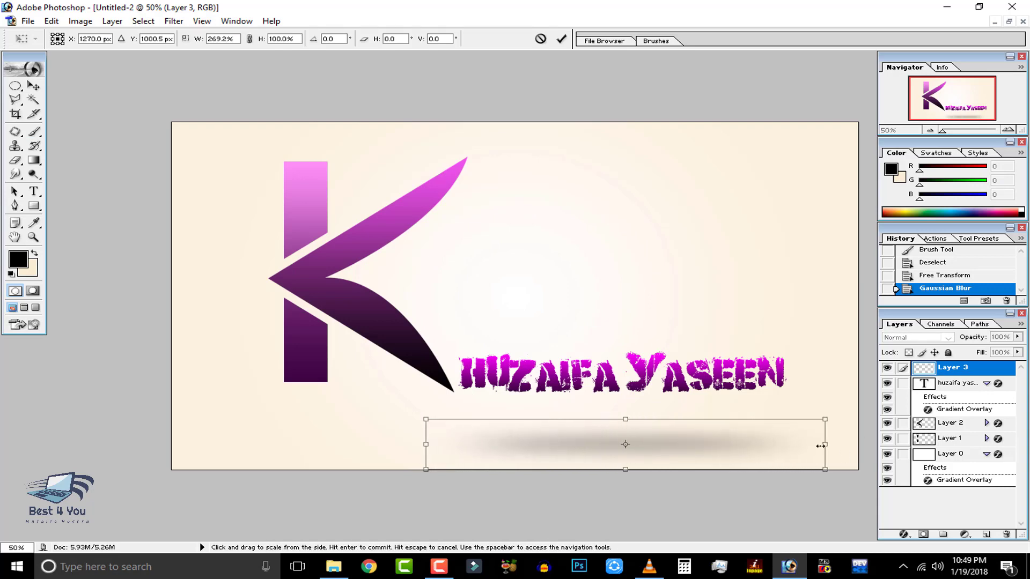
{"action": "left_click", "coordinate": [563, 39]}
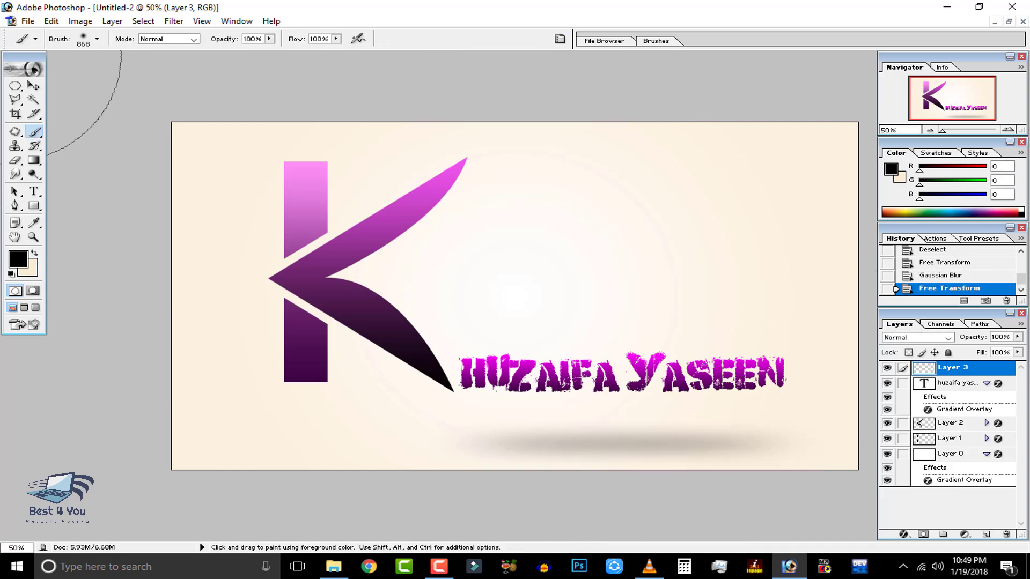
{"action": "left_click", "coordinate": [33, 86]}
{"action": "left_click_drag", "start_coordinate": [613, 433], "coordinate": [609, 423]}
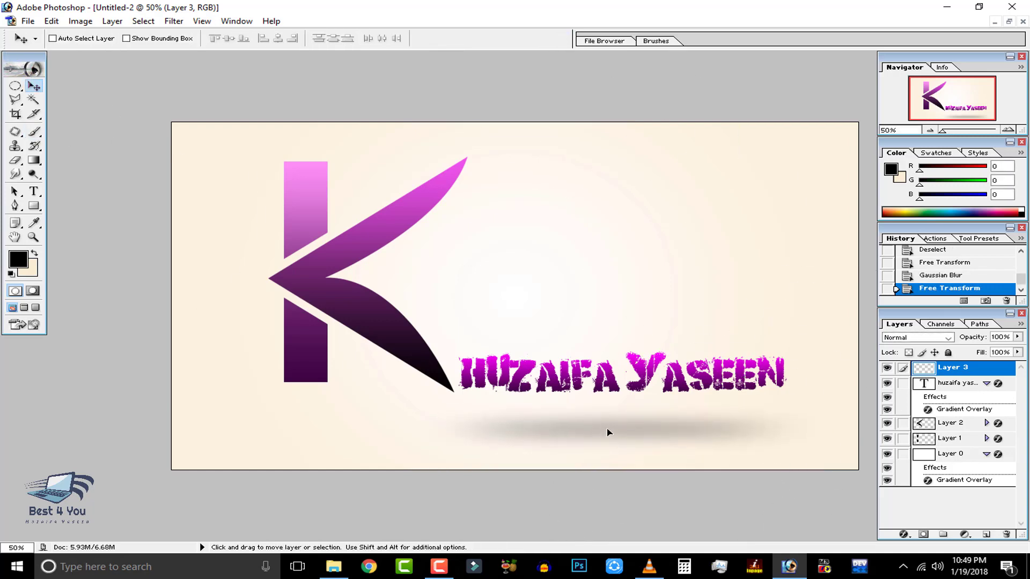
Duplicate the shadow, move the copy under the K, and resize it to about half width.
{"action": "key", "text": "ctrl+j"}
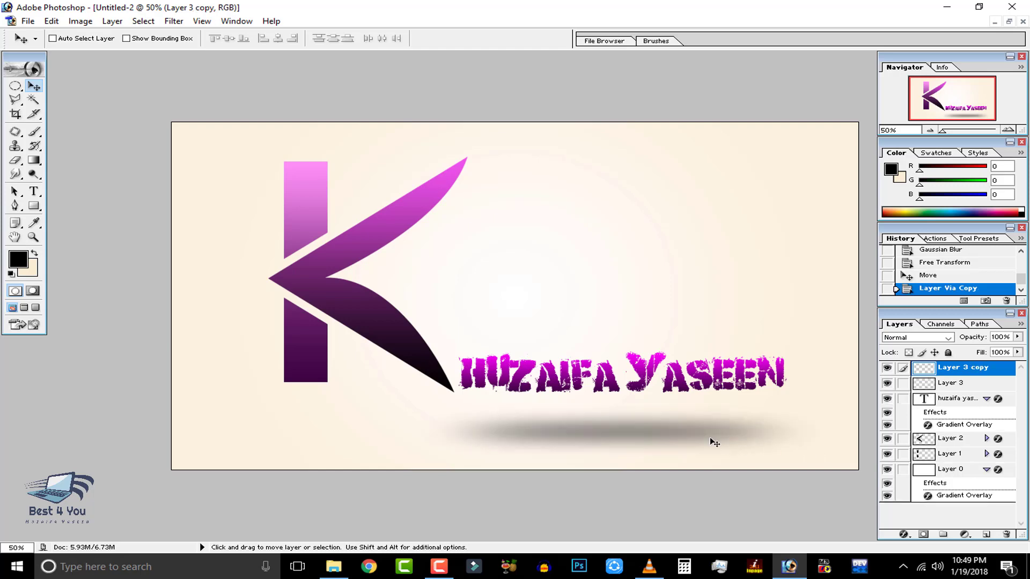
{"action": "left_click_drag", "start_coordinate": [710, 436], "coordinate": [458, 437]}
{"action": "key", "text": "ctrl+t"}
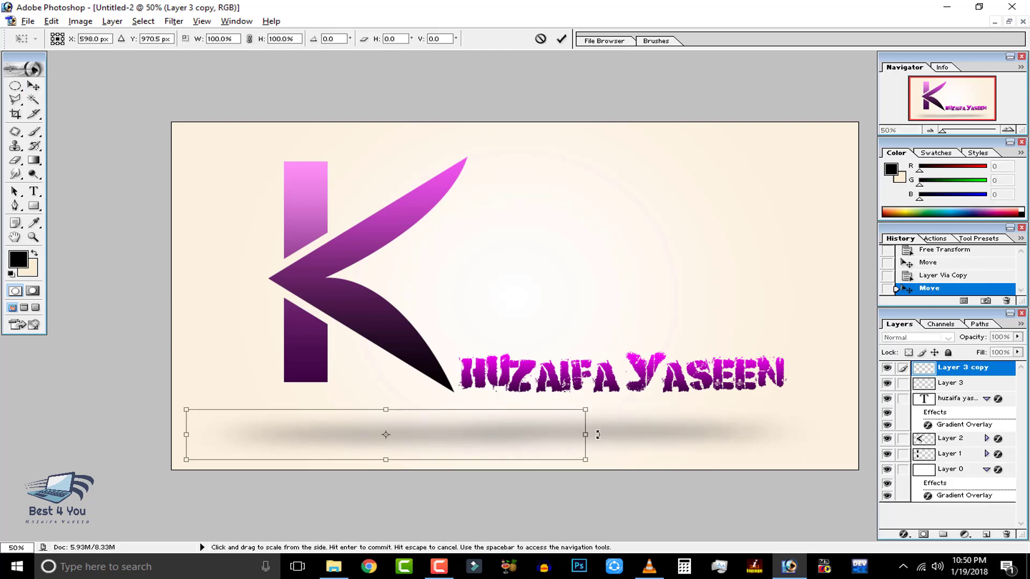
{"action": "left_click_drag", "start_coordinate": [589, 435], "coordinate": [478, 435]}
{"action": "left_click_drag", "start_coordinate": [399, 441], "coordinate": [369, 438]}
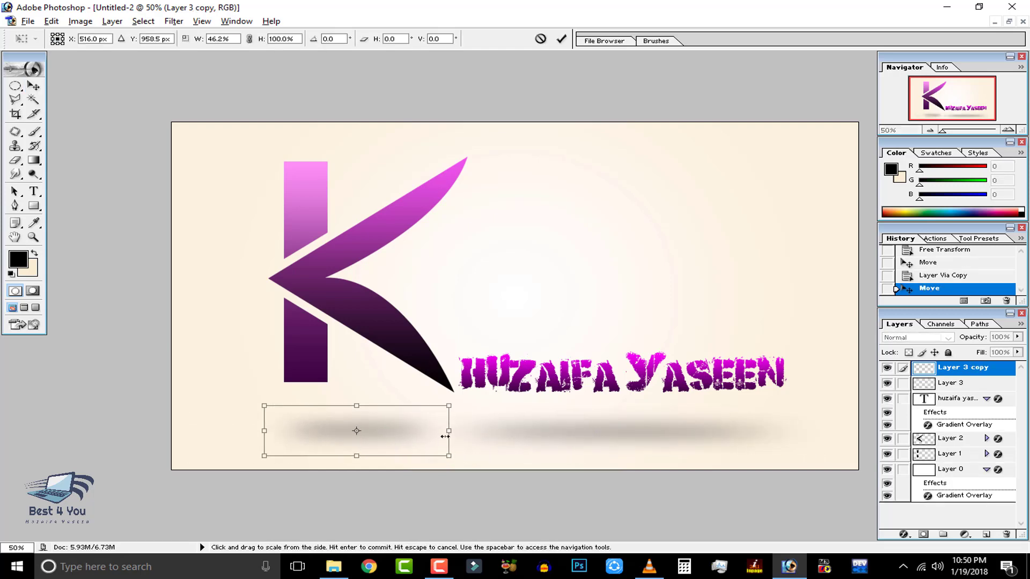
{"action": "mouse_move", "coordinate": [467, 430]}
{"action": "left_mouse_down"}
{"action": "mouse_move", "coordinate": [485, 430]}
{"action": "mouse_move", "coordinate": [444, 440]}
{"action": "left_mouse_up"}
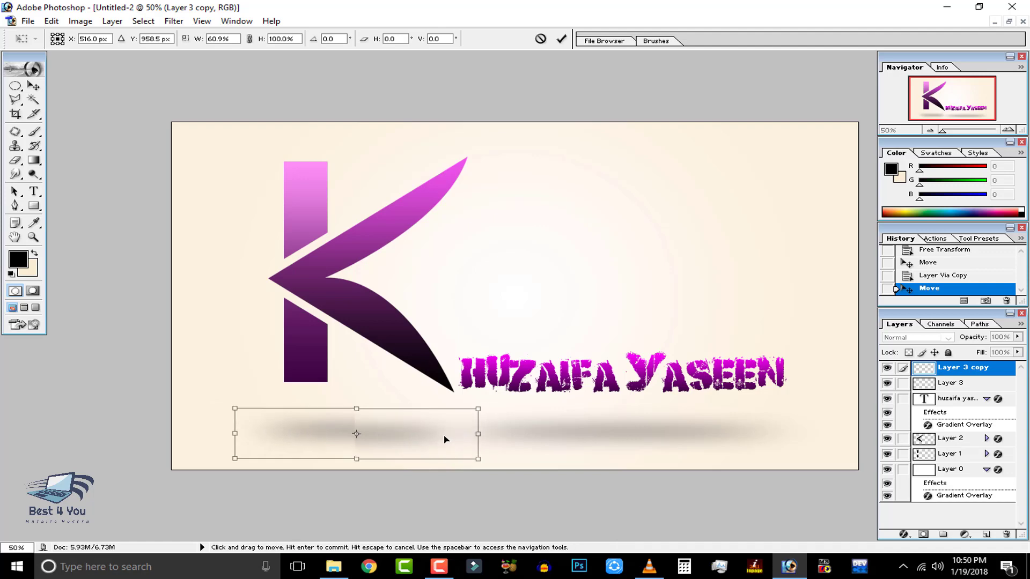
{"action": "left_click", "coordinate": [561, 39]}
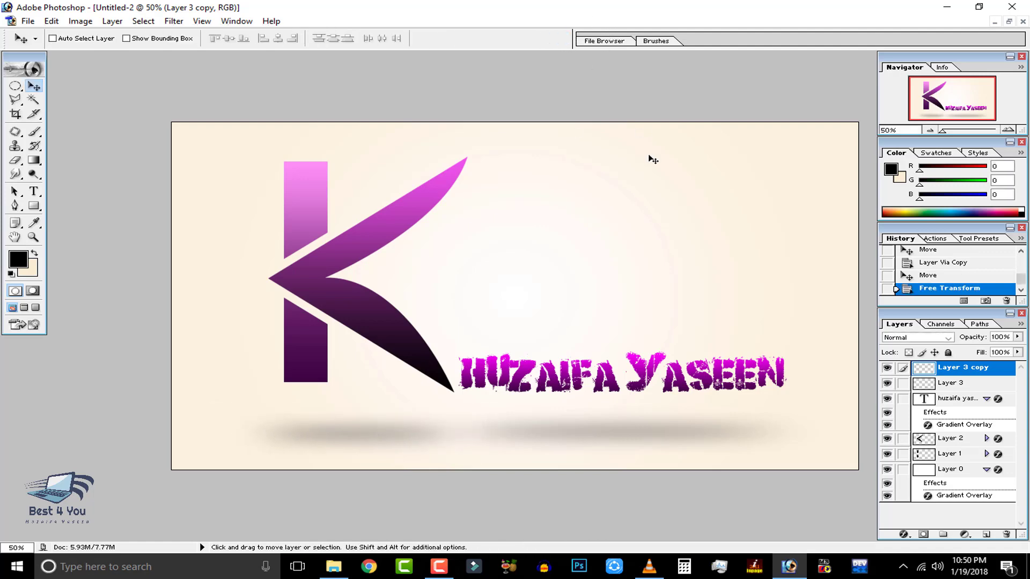
{"action": "key", "text": "Down"}
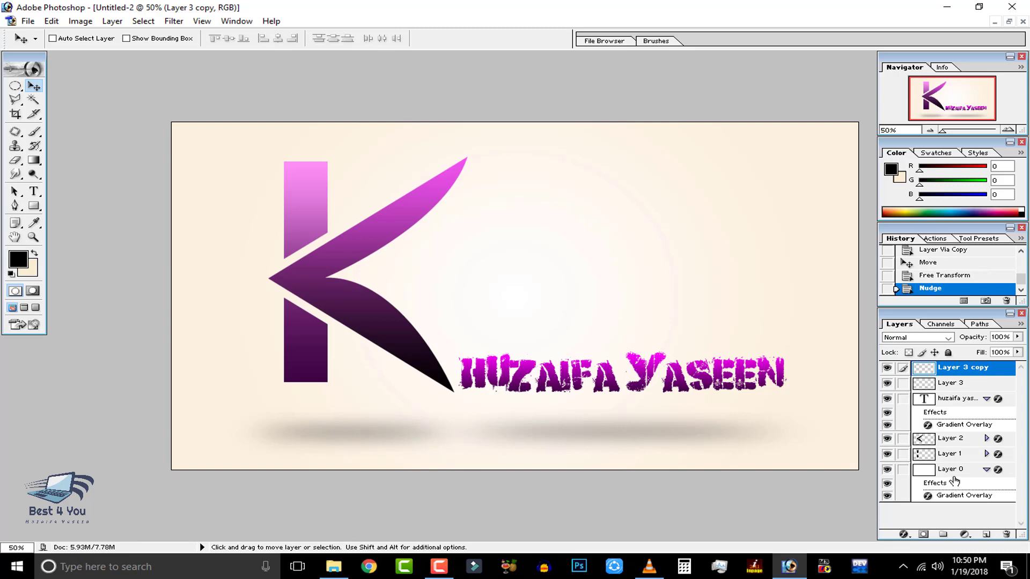
Link Layer 3, the name text, Layer 2 and Layer 1, then shift the group upward.
{"action": "left_click", "coordinate": [954, 481]}
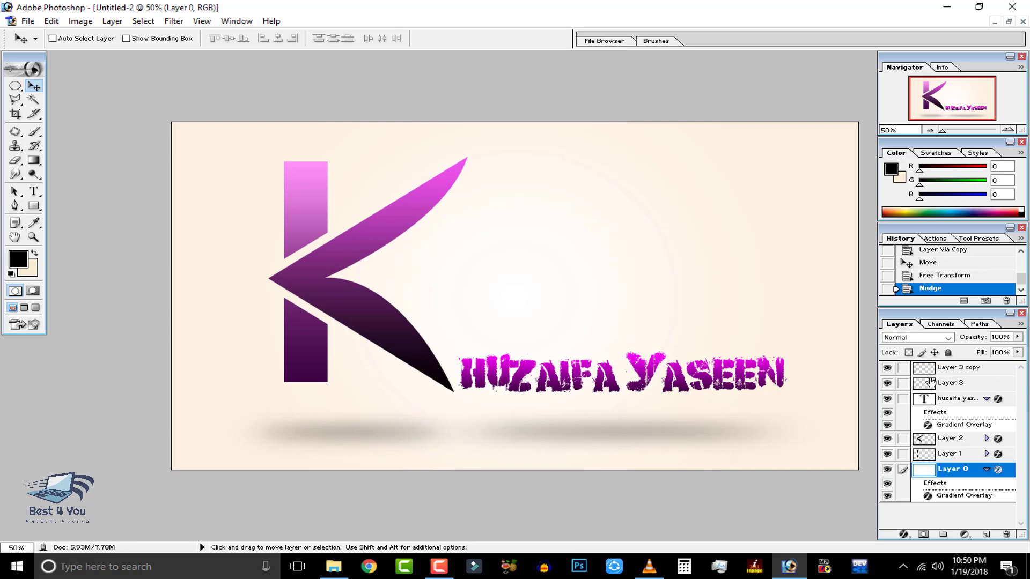
{"action": "left_click", "coordinate": [926, 373]}
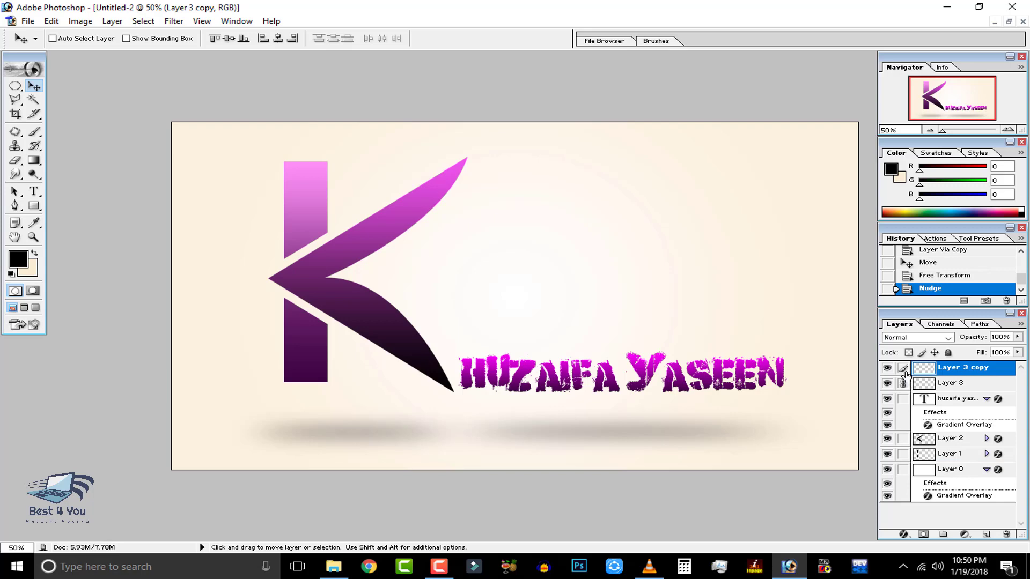
{"action": "left_click", "coordinate": [905, 398]}
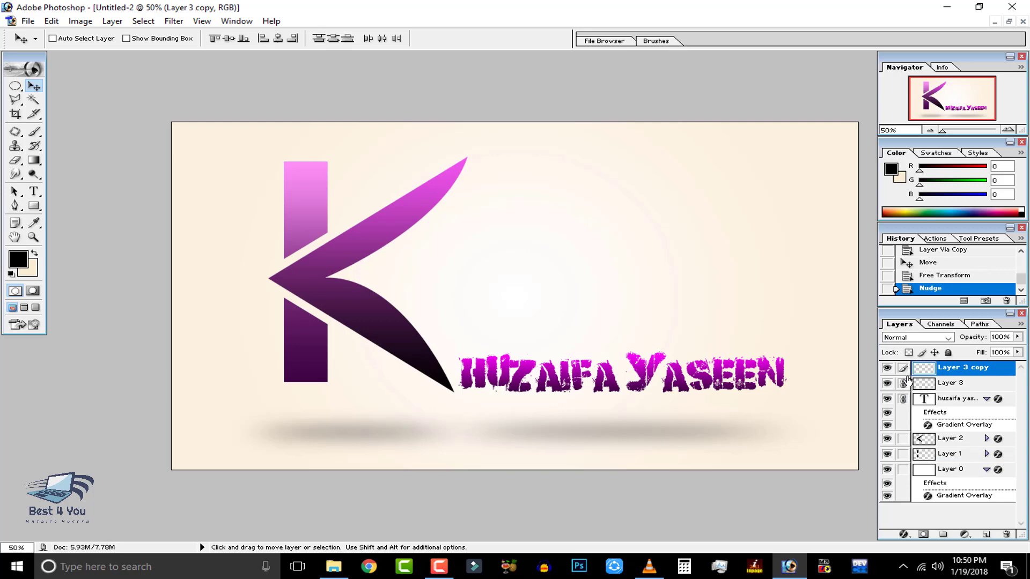
{"action": "left_click", "coordinate": [903, 438]}
{"action": "mouse_move", "coordinate": [470, 338]}
{"action": "left_mouse_down"}
{"action": "mouse_move", "coordinate": [343, 300]}
{"action": "mouse_move", "coordinate": [338, 313]}
{"action": "left_mouse_up"}
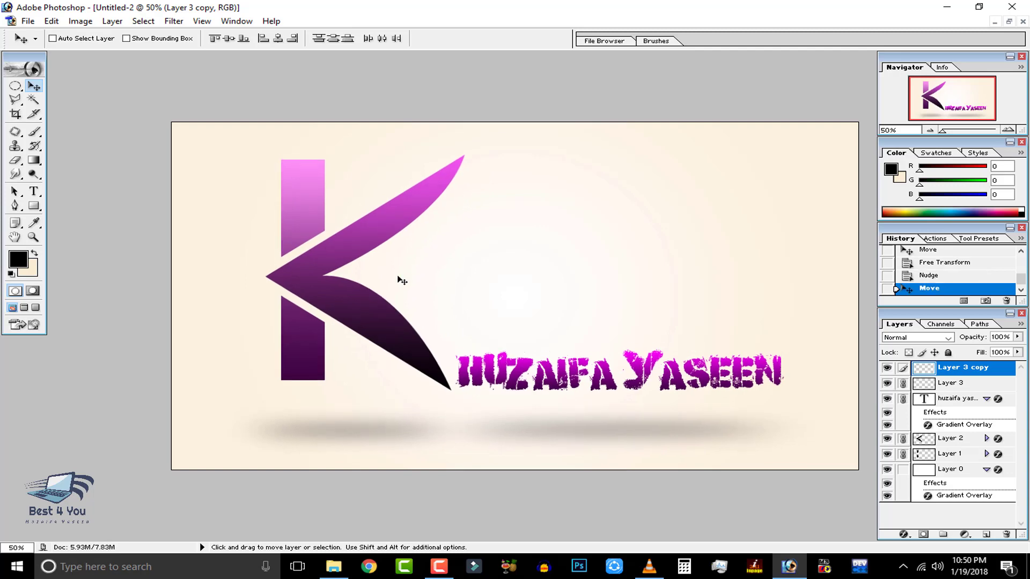